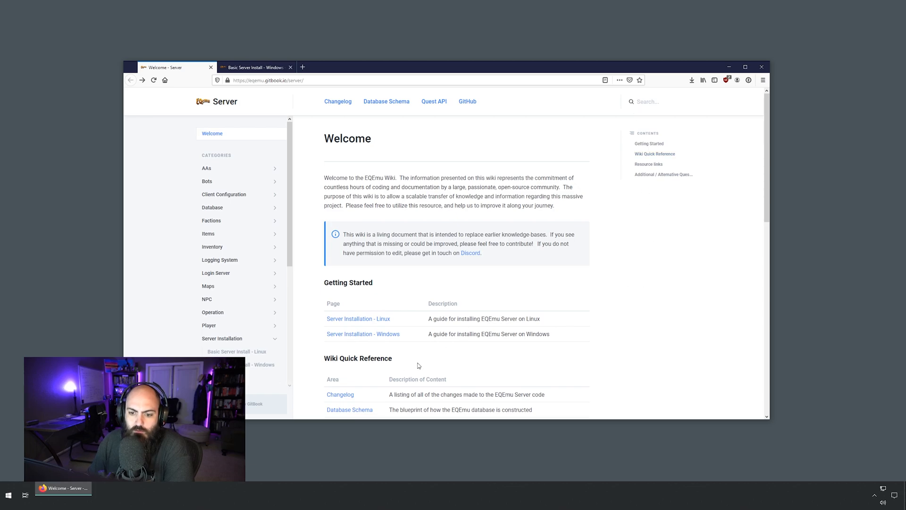
Step: Bring up the start of the Basic Server Install - Windows guide and move the browser window aside
{"action": "left_click_drag", "start_coordinate": [354, 72], "coordinate": [245, 40]}
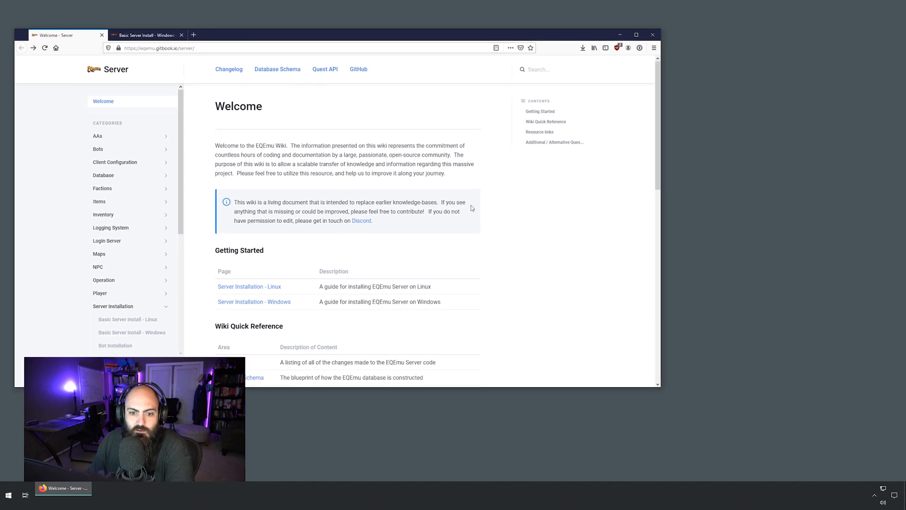
{"action": "left_click", "coordinate": [146, 36]}
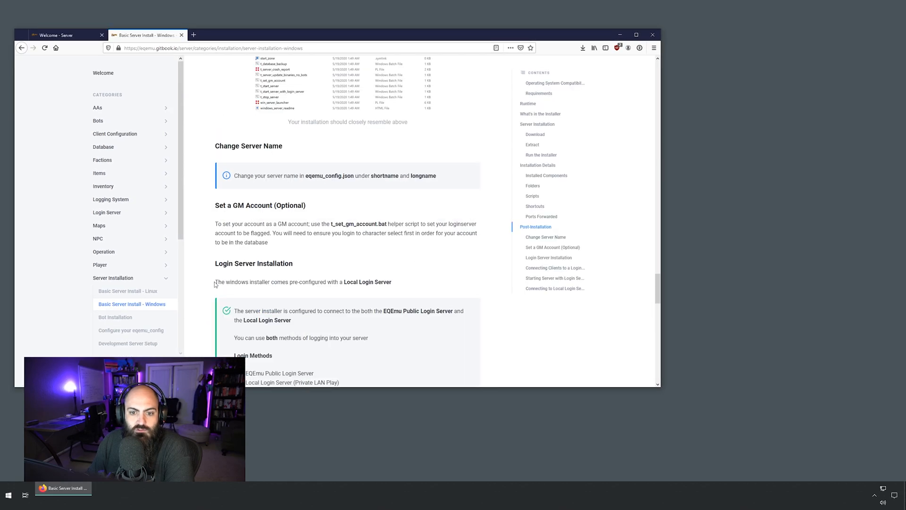
{"action": "left_click_drag", "start_coordinate": [658, 278], "coordinate": [651, 66]}
{"action": "left_click_drag", "start_coordinate": [530, 33], "coordinate": [523, 22]}
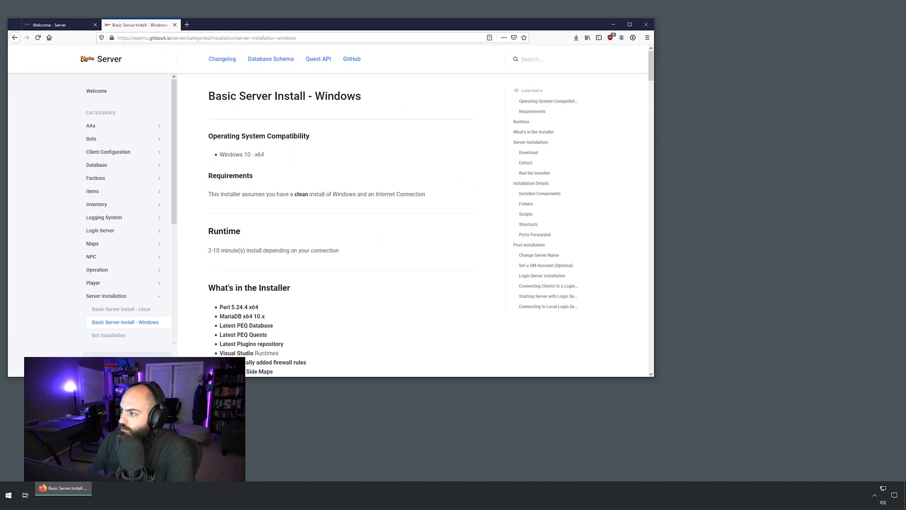
Step: Bring the EqEMU Windows virtual machine beside the guide and show its Downloads folder in File Explorer
{"action": "left_click_drag", "start_coordinate": [905, 199], "coordinate": [445, 70]}
{"action": "left_click", "coordinate": [766, 137]}
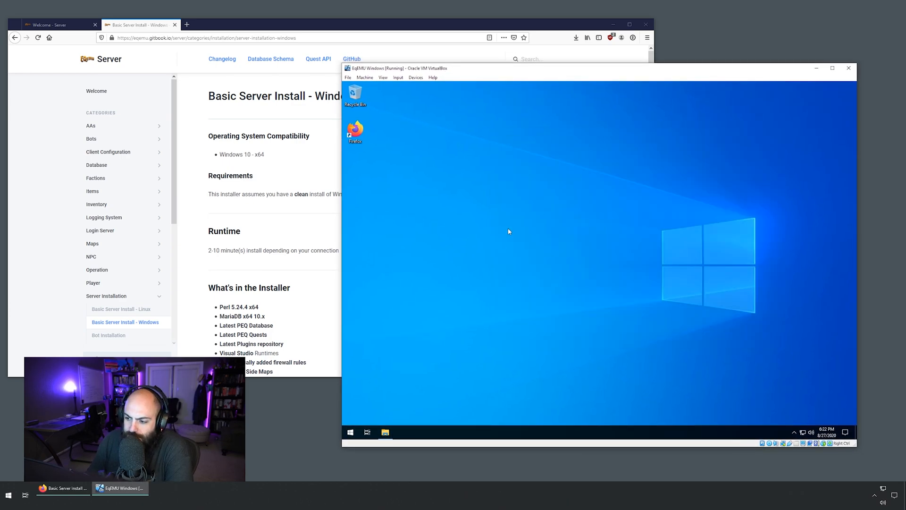
{"action": "left_click", "coordinate": [350, 432]}
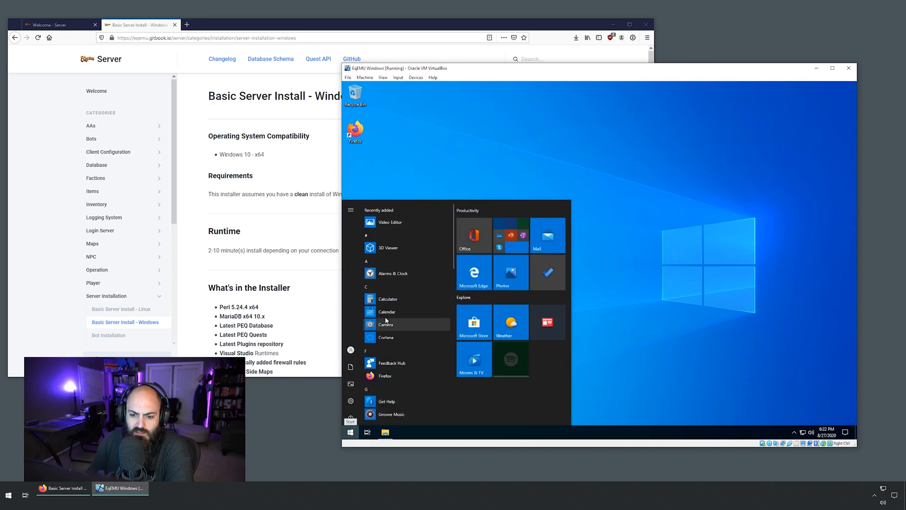
{"action": "left_click", "coordinate": [614, 143]}
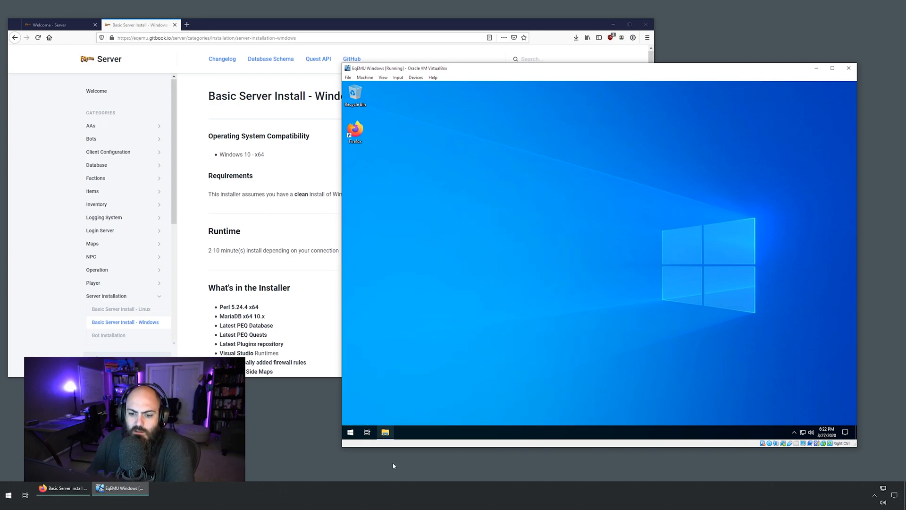
{"action": "left_click", "coordinate": [385, 432]}
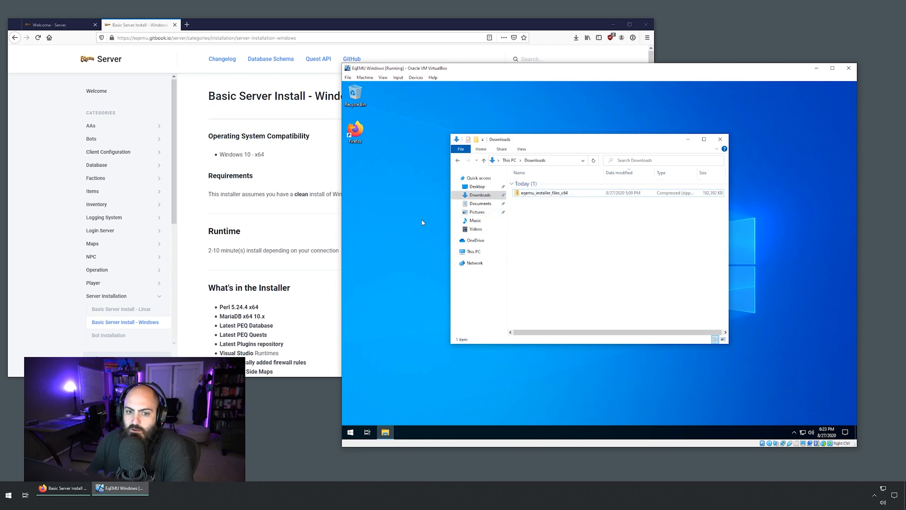
{"action": "left_click_drag", "start_coordinate": [449, 71], "coordinate": [485, 89]}
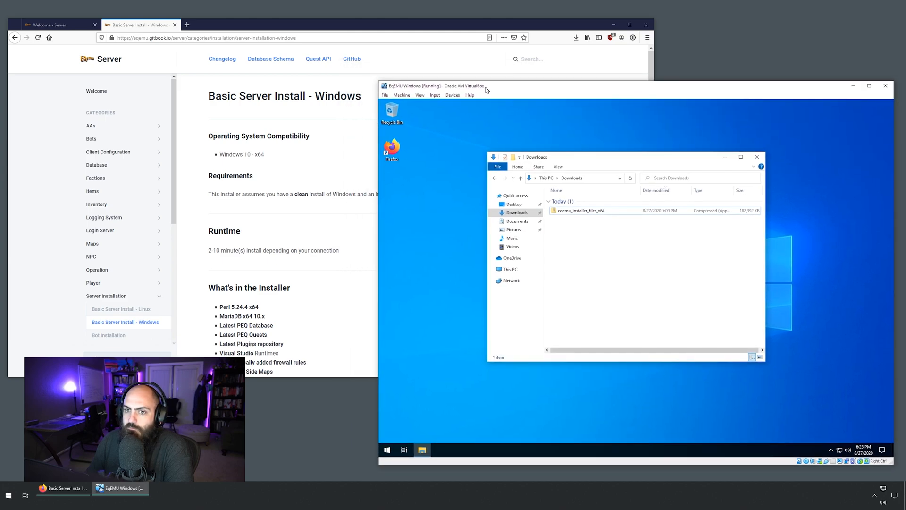
Step: Review the guide's system compatibility, runtime, installer contents, download and extraction sections
{"action": "left_click", "coordinate": [290, 176]}
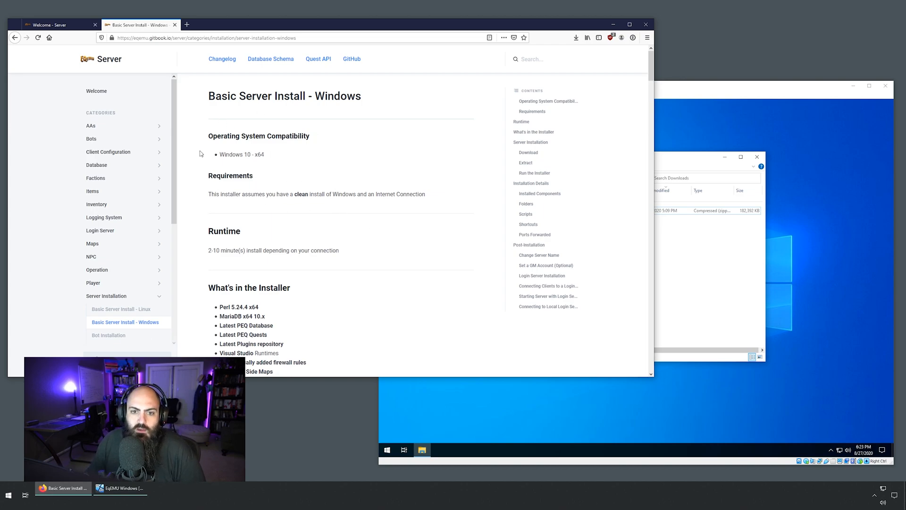
{"action": "left_click_drag", "start_coordinate": [202, 153], "coordinate": [285, 154]}
{"action": "left_click", "coordinate": [710, 90]}
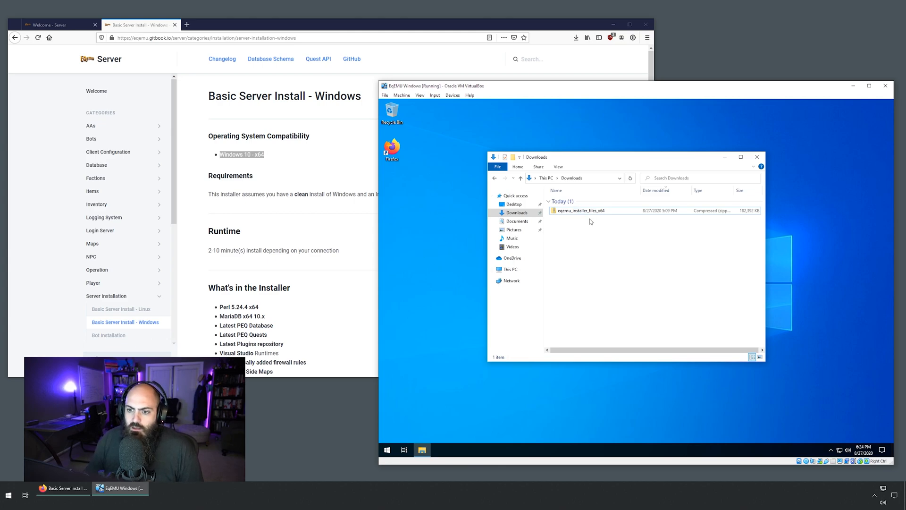
{"action": "left_click", "coordinate": [322, 245]}
{"action": "scroll", "coordinate": [300, 249], "scroll_direction": "down", "scroll_amount": 1}
{"action": "scroll", "coordinate": [300, 249], "scroll_direction": "down", "scroll_amount": 2}
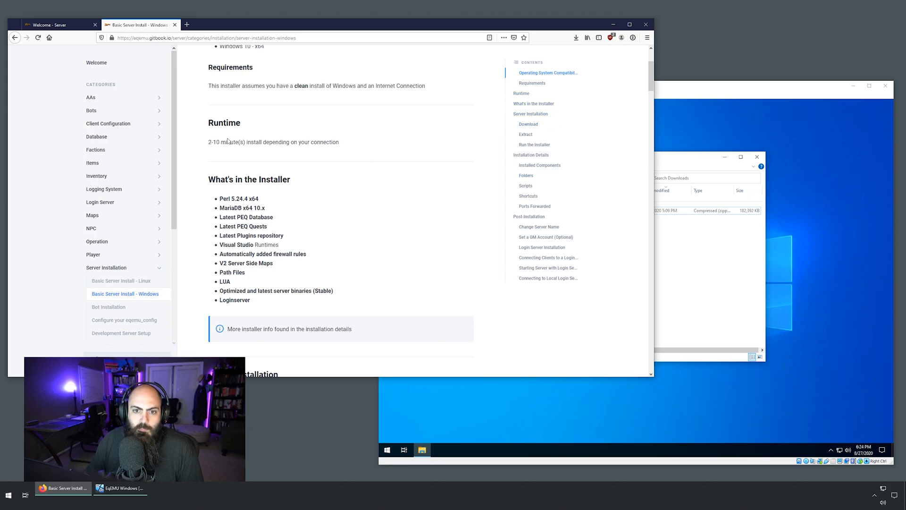
{"action": "scroll", "coordinate": [276, 243], "scroll_direction": "down", "scroll_amount": 6}
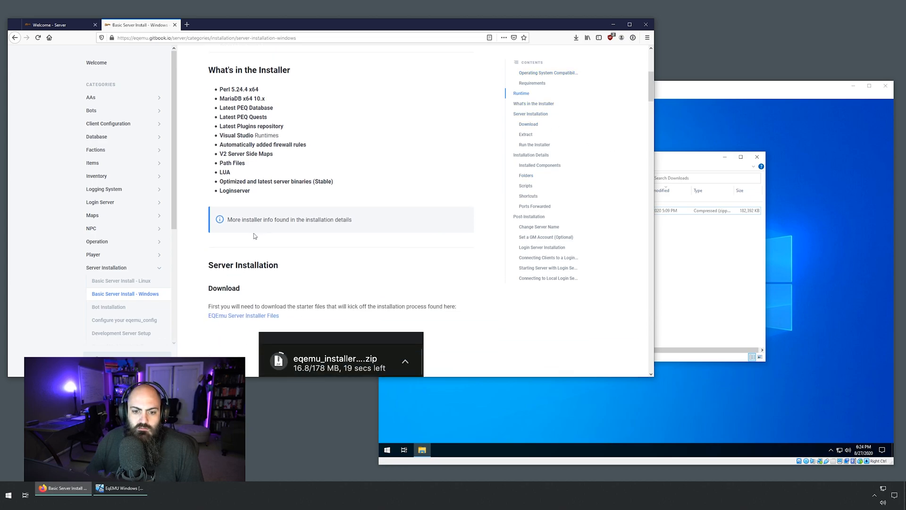
{"action": "scroll", "coordinate": [274, 249], "scroll_direction": "down", "scroll_amount": 3}
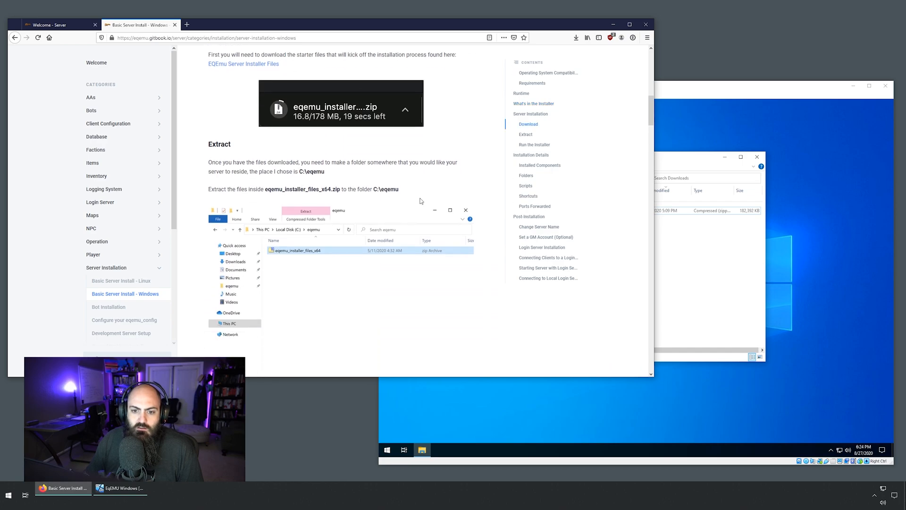
Step: Create a folder named eqemu on the virtual machine's Local Disk (C:)
{"action": "left_click", "coordinate": [696, 265]}
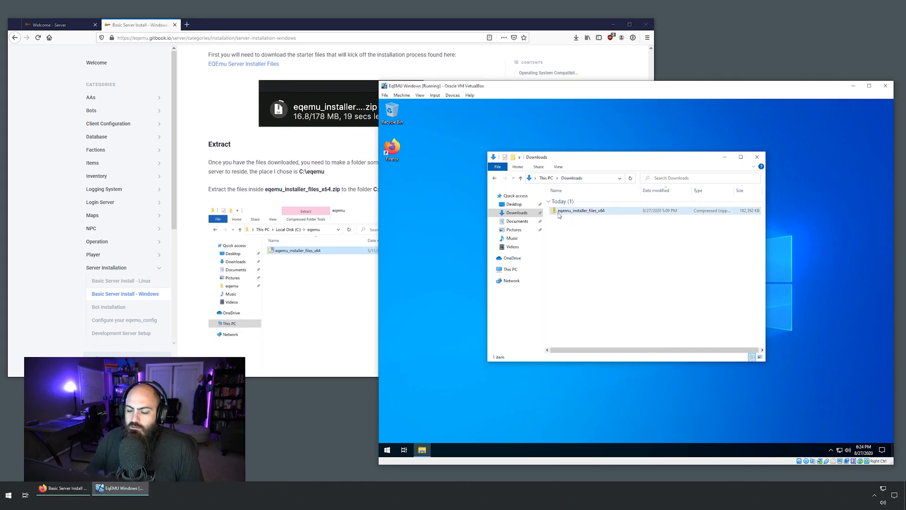
{"action": "left_click", "coordinate": [511, 269]}
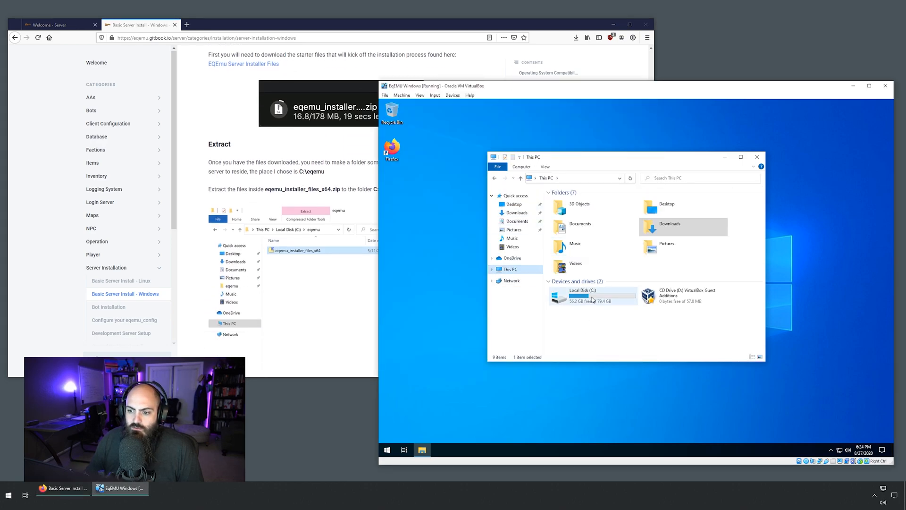
{"action": "double_click", "coordinate": [582, 294]}
{"action": "right_click", "coordinate": [579, 271]}
{"action": "mouse_move", "coordinate": [613, 336]}
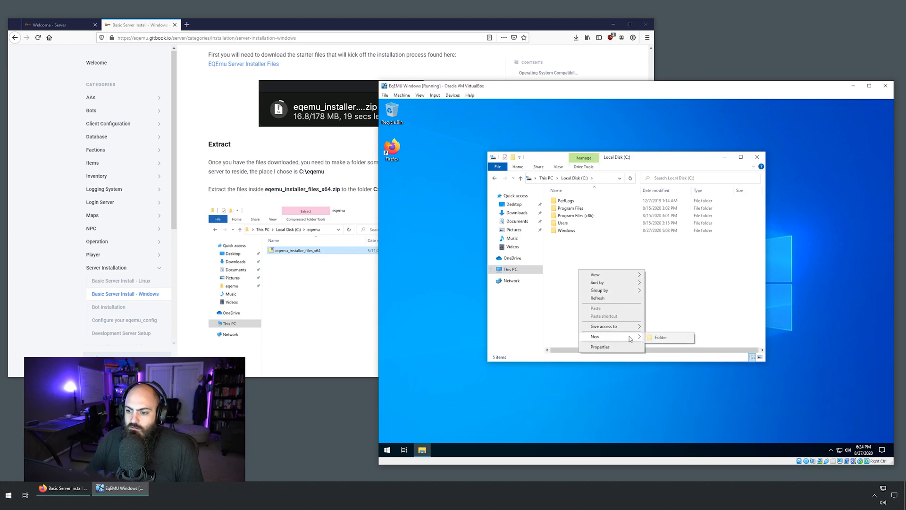
{"action": "left_click", "coordinate": [661, 337]}
{"action": "type", "text": "eqemu"}
{"action": "key", "text": "Return"}
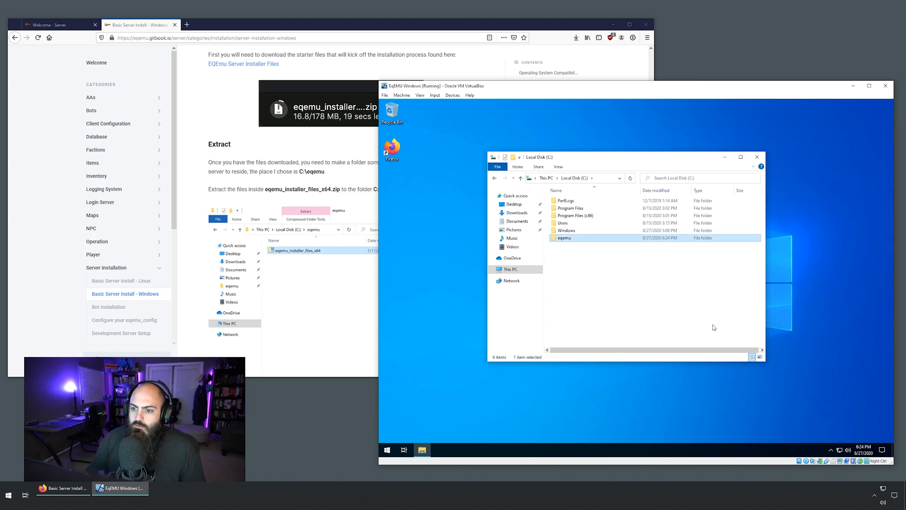
Step: Copy the eqemu_installer_files_x64 archive from Downloads into C:\eqemu
{"action": "left_click", "coordinate": [517, 212]}
{"action": "right_click", "coordinate": [576, 212]}
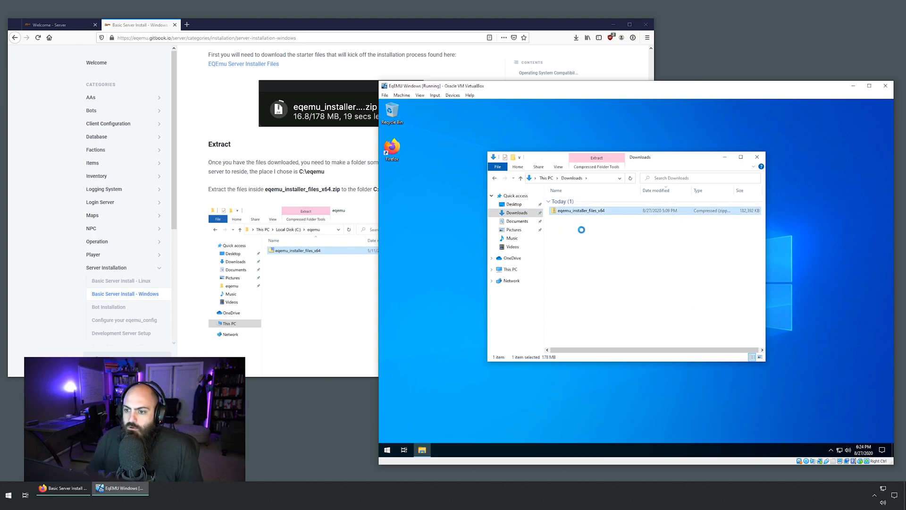
{"action": "left_click", "coordinate": [577, 310]}
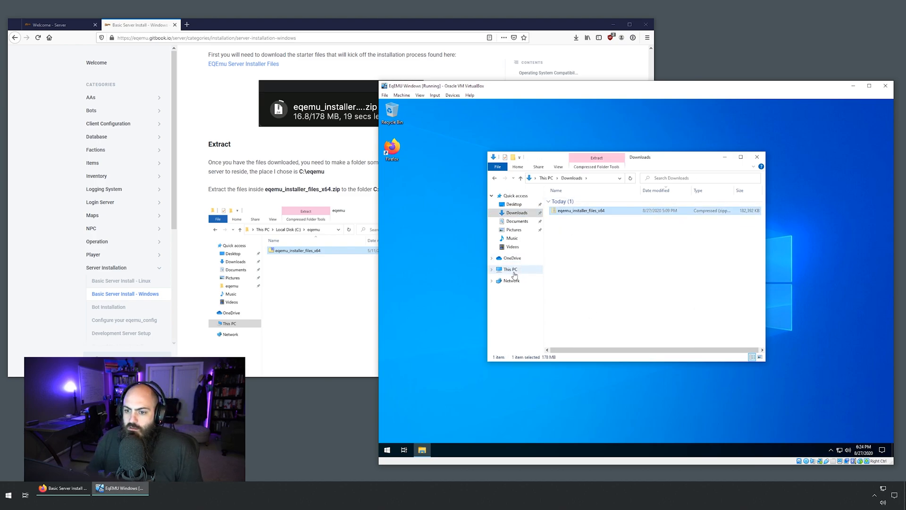
{"action": "left_click", "coordinate": [510, 269]}
{"action": "double_click", "coordinate": [571, 296]}
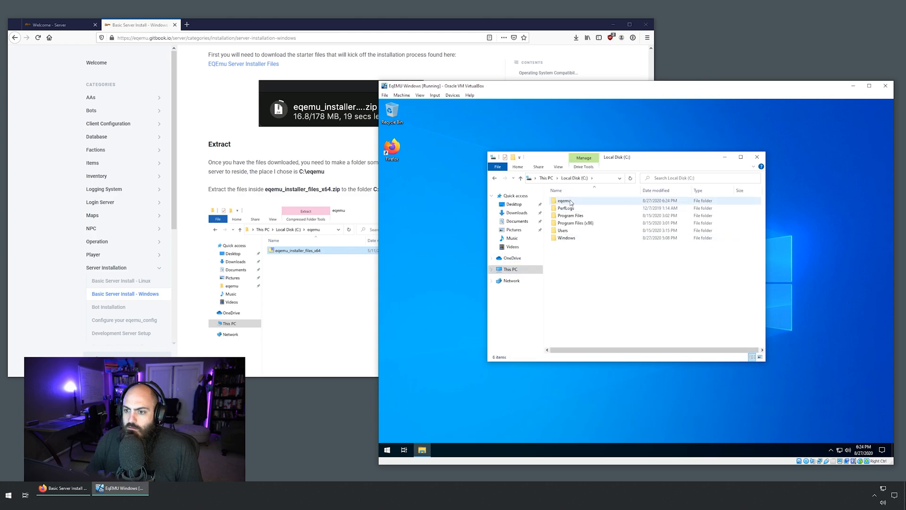
{"action": "double_click", "coordinate": [564, 201]}
{"action": "right_click", "coordinate": [574, 228]}
{"action": "left_click", "coordinate": [596, 275]}
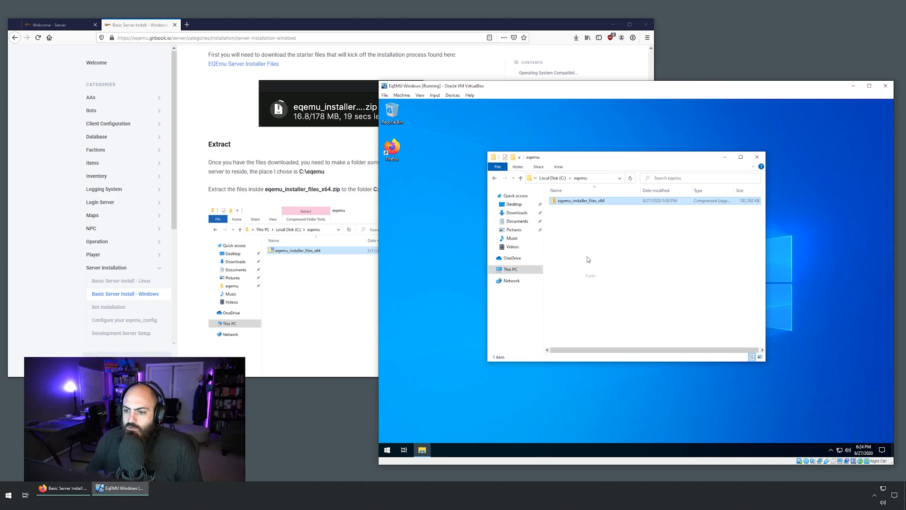
Step: Pin the C:\eqemu folder to Quick access and open it from there
{"action": "left_click", "coordinate": [552, 178]}
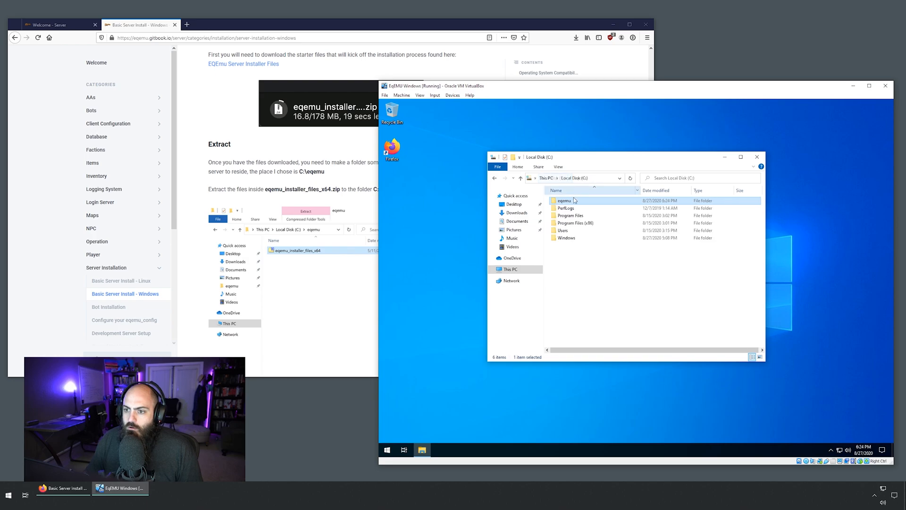
{"action": "left_click_drag", "start_coordinate": [564, 201], "coordinate": [511, 250]}
{"action": "left_click_drag", "start_coordinate": [568, 201], "coordinate": [511, 204]}
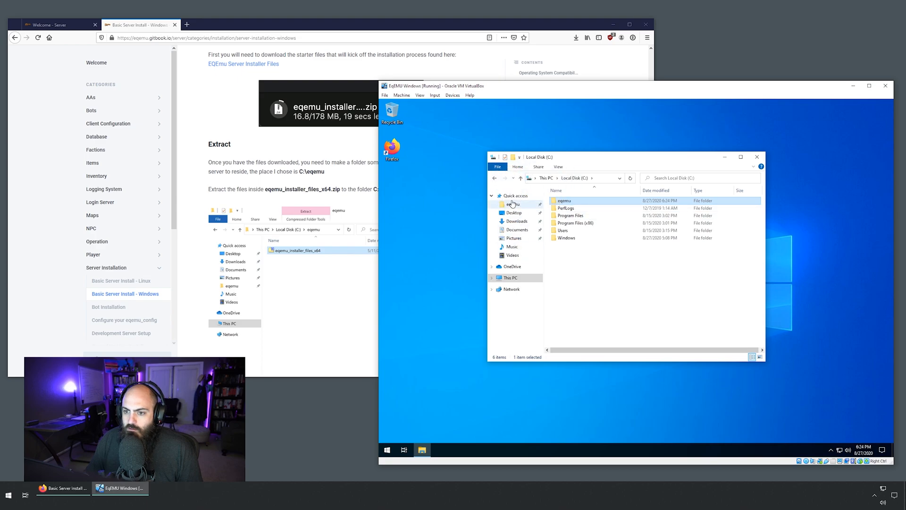
{"action": "left_click", "coordinate": [512, 204]}
{"action": "right_click", "coordinate": [584, 203]}
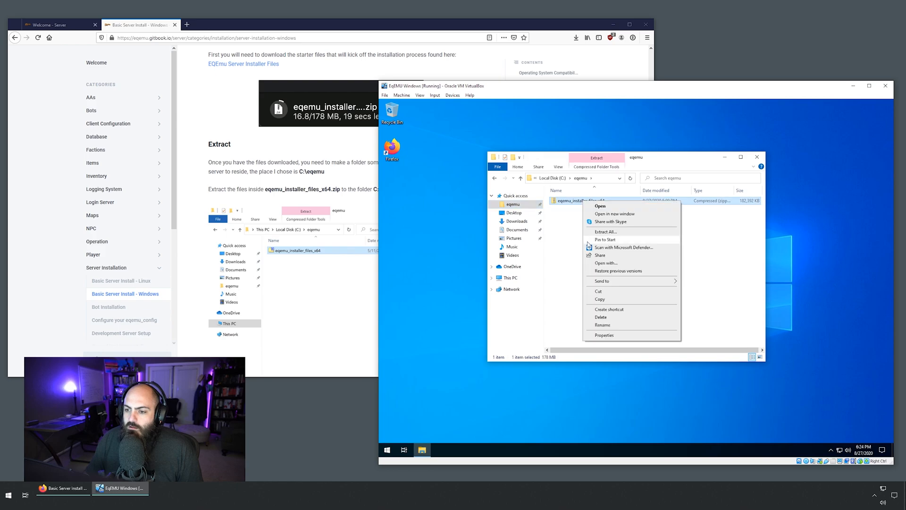
{"action": "left_click", "coordinate": [628, 233]}
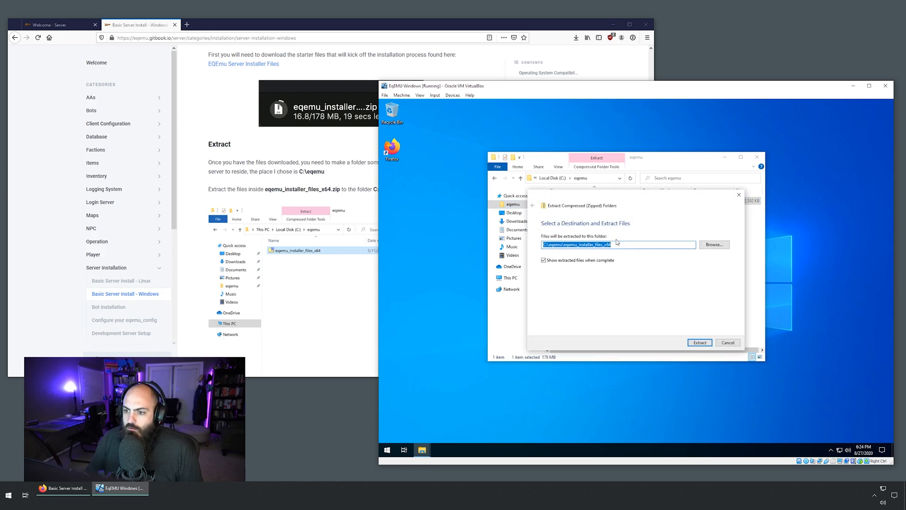
{"action": "left_click", "coordinate": [728, 343]}
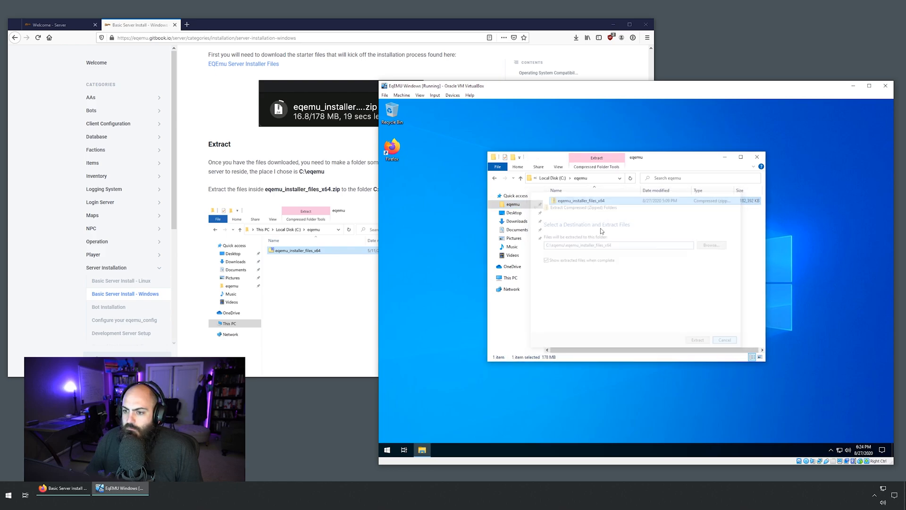
Step: Extract the eqemu_installer_files_x64 archive to C:\eqemu\eqemu_installer_files_x64
{"action": "right_click", "coordinate": [589, 202]}
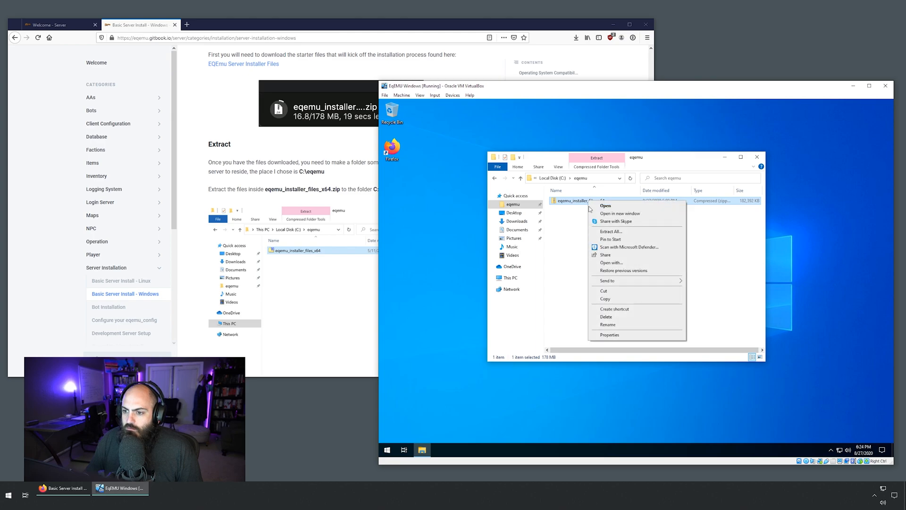
{"action": "left_click", "coordinate": [611, 231]}
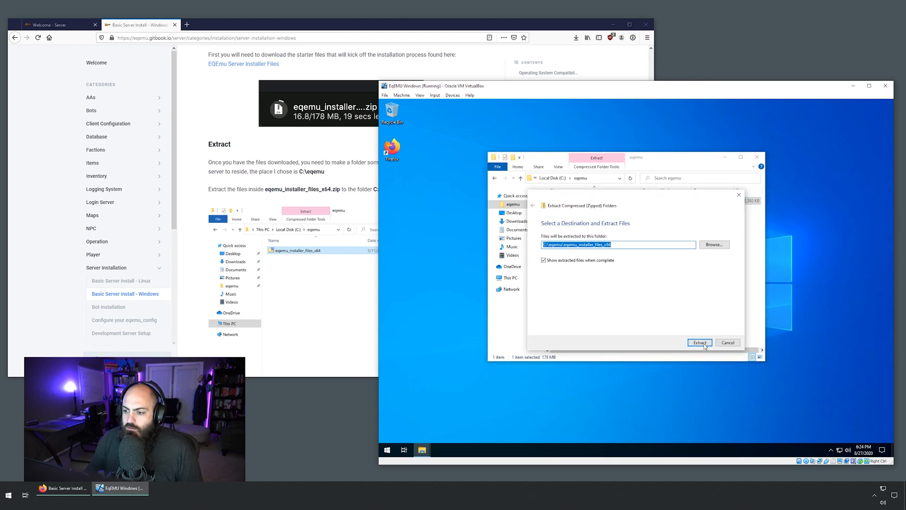
{"action": "left_click", "coordinate": [704, 345]}
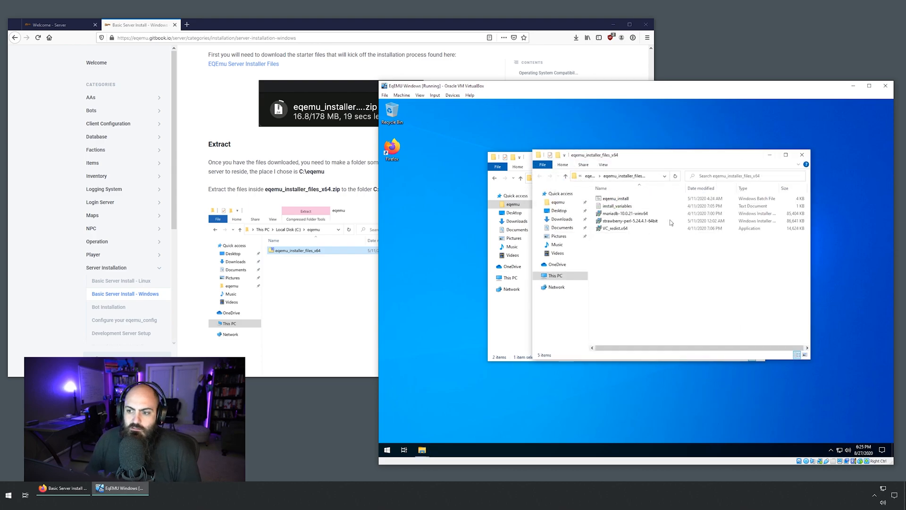
Step: Move all extracted installer files directly into C:\eqemu and delete the leftover eqemu_installer_files_x64 folder
{"action": "left_click_drag", "start_coordinate": [627, 155], "coordinate": [657, 270]}
{"action": "left_click_drag", "start_coordinate": [667, 367], "coordinate": [593, 244]}
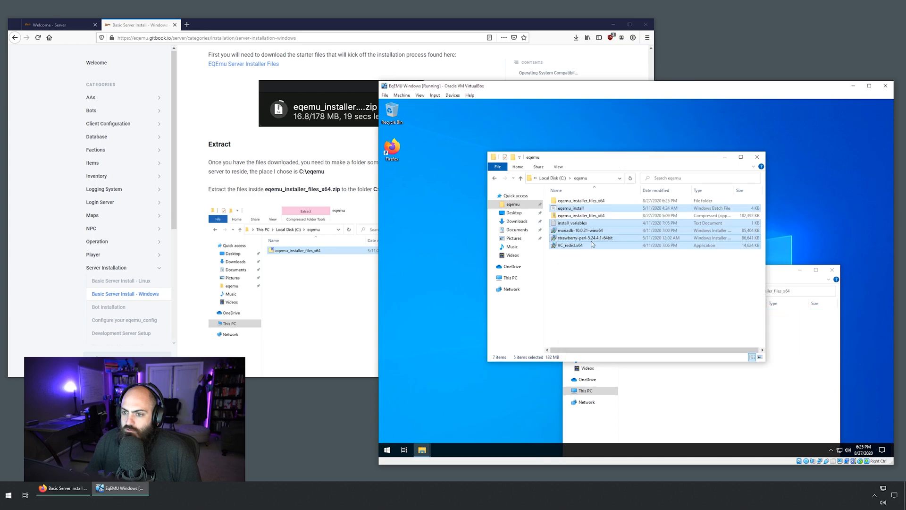
{"action": "left_click", "coordinate": [582, 202]}
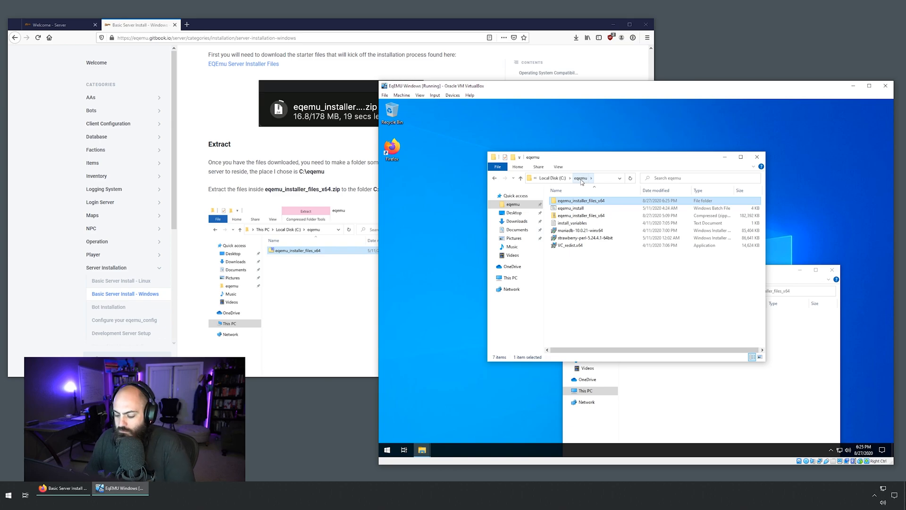
{"action": "key", "text": "Delete"}
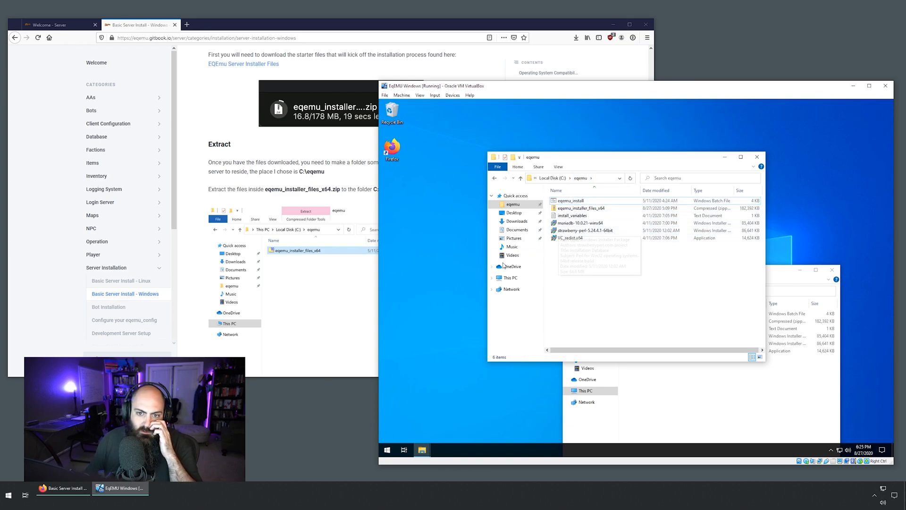
Step: Return to the guide in the browser and read its extracted-files example and Run the Installer section
{"action": "left_click", "coordinate": [350, 191]}
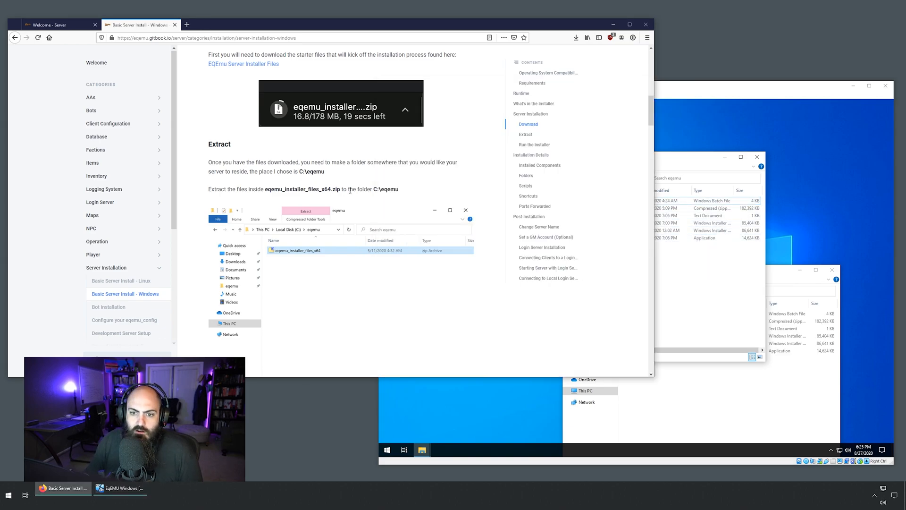
{"action": "scroll", "coordinate": [366, 197], "scroll_direction": "down", "scroll_amount": 6}
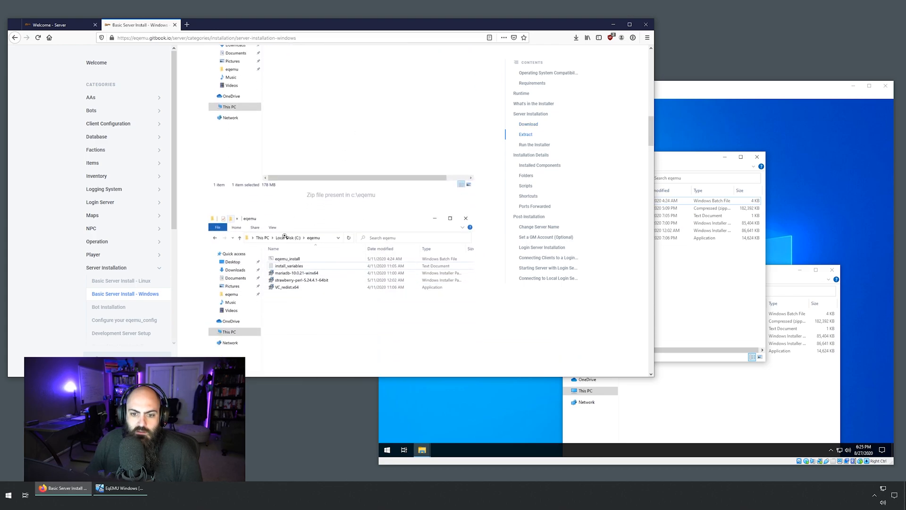
{"action": "scroll", "coordinate": [258, 236], "scroll_direction": "down", "scroll_amount": 3}
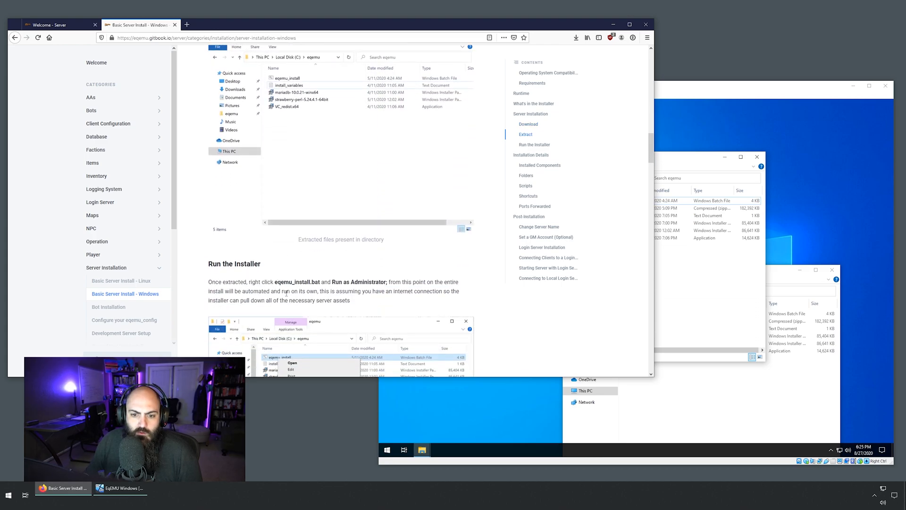
Step: Reread the guide's Run the Installer section and show file name extensions in the virtual machine's eqemu folder
{"action": "scroll", "coordinate": [353, 281], "scroll_direction": "down", "scroll_amount": 3}
{"action": "scroll", "coordinate": [335, 239], "scroll_direction": "up", "scroll_amount": 4}
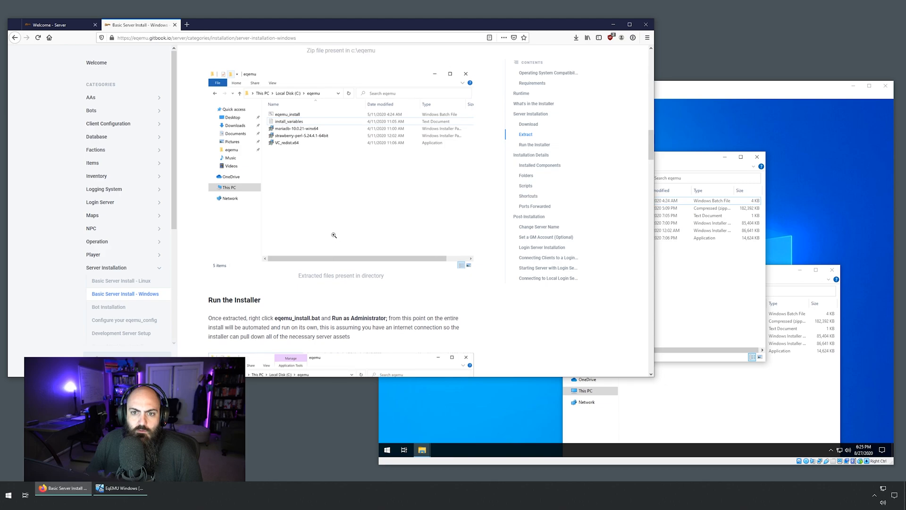
{"action": "scroll", "coordinate": [346, 258], "scroll_direction": "down", "scroll_amount": 4}
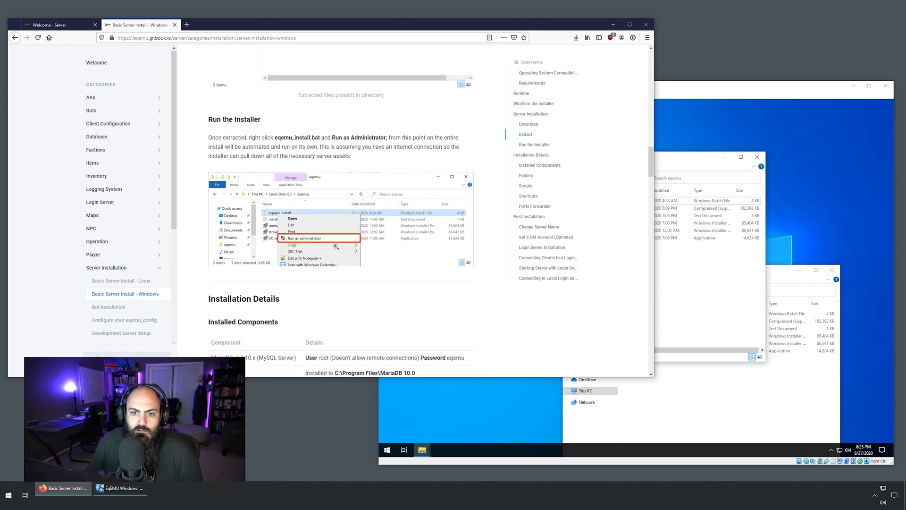
{"action": "left_click", "coordinate": [690, 307]}
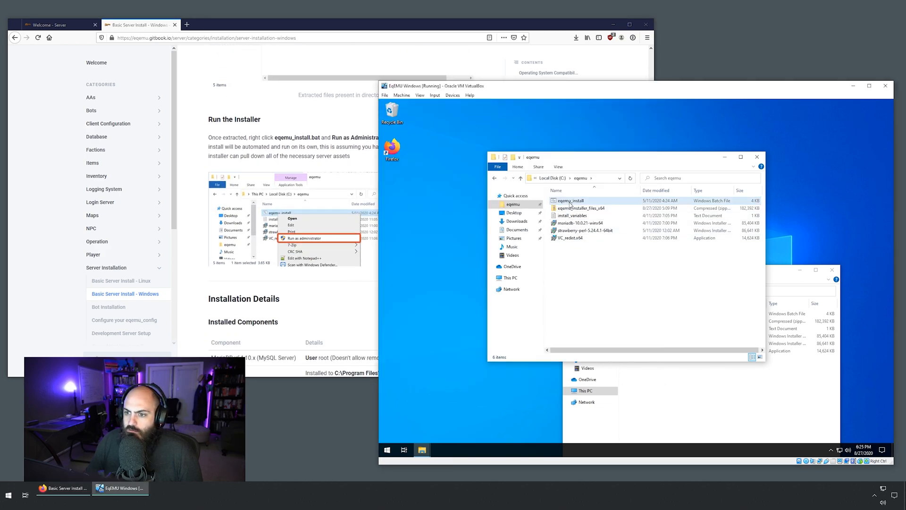
{"action": "left_click", "coordinate": [559, 167]}
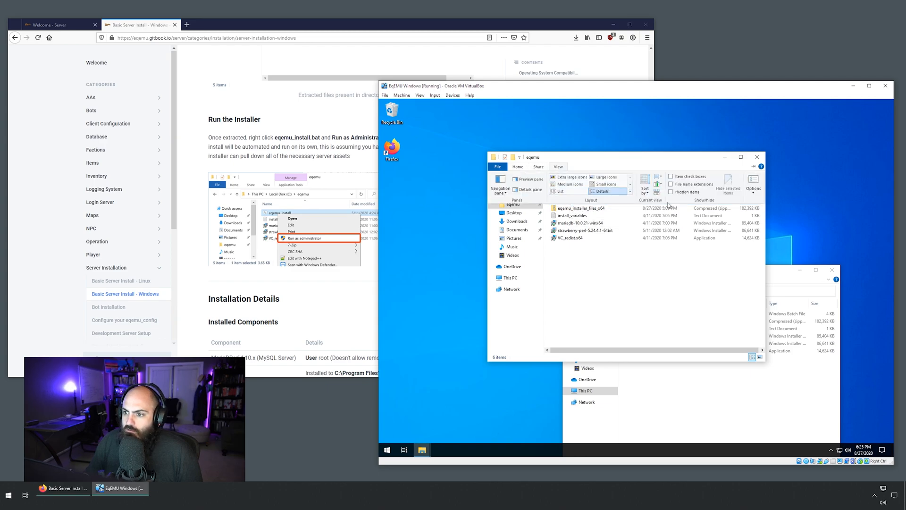
{"action": "left_click", "coordinate": [670, 184]}
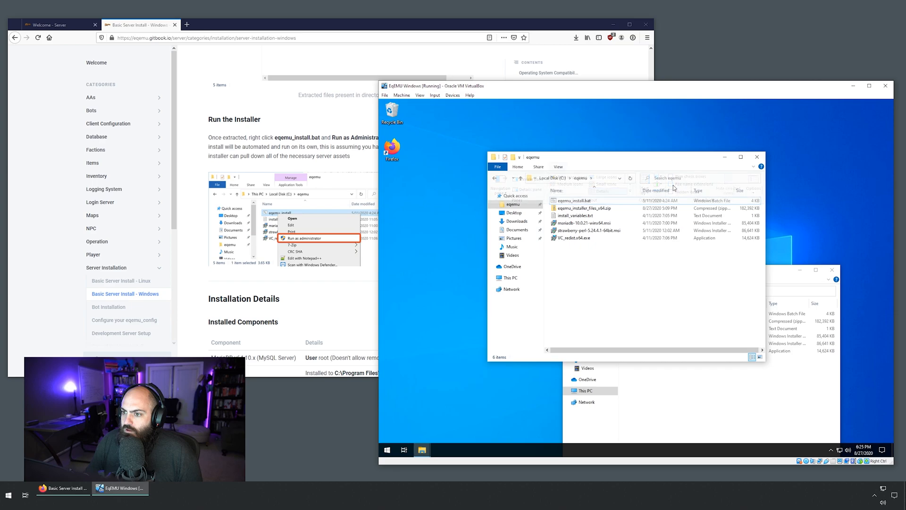
Step: Run eqemu_install.bat as administrator and allow Windows Command Processor to make changes to the device
{"action": "right_click", "coordinate": [582, 203]}
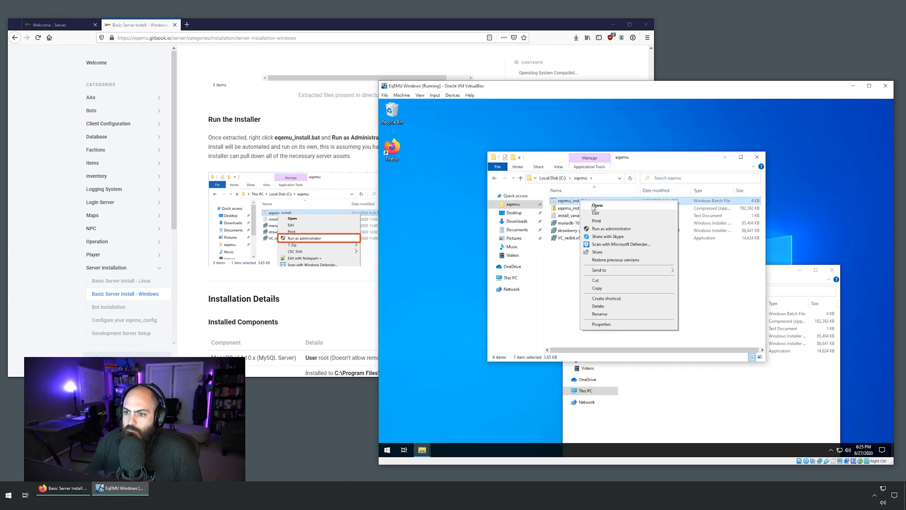
{"action": "left_click", "coordinate": [619, 231]}
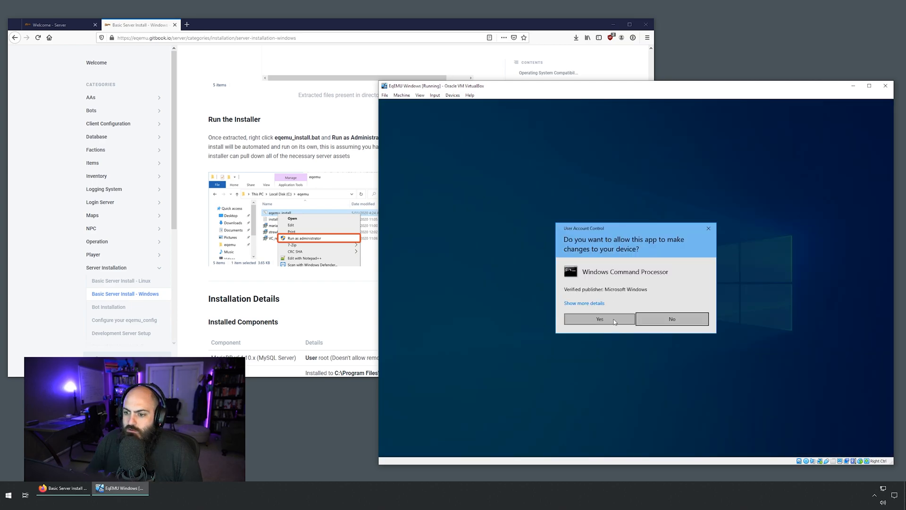
{"action": "left_click", "coordinate": [611, 319]}
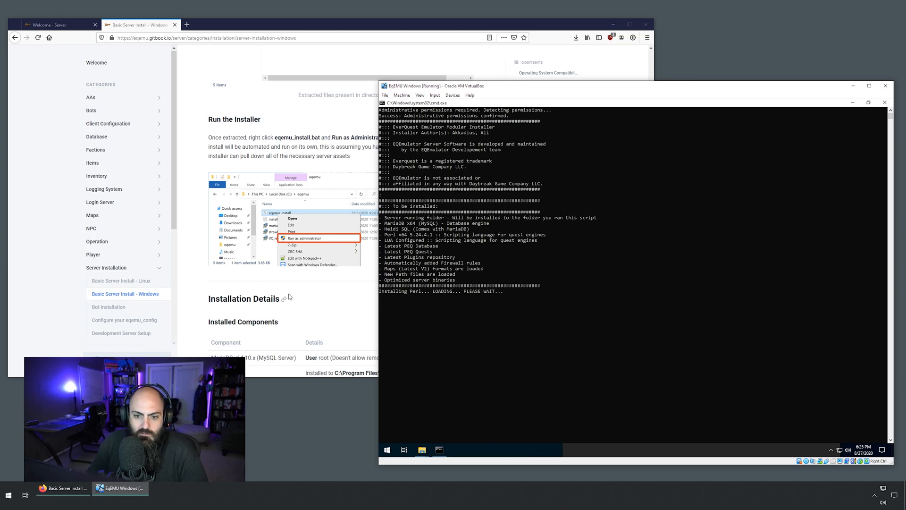
Step: Bring the guide to Installation Details, shrink its browser window to fit beside the virtual machine, and move it up
{"action": "left_click", "coordinate": [243, 279]}
{"action": "scroll", "coordinate": [259, 267], "scroll_direction": "down", "scroll_amount": 2}
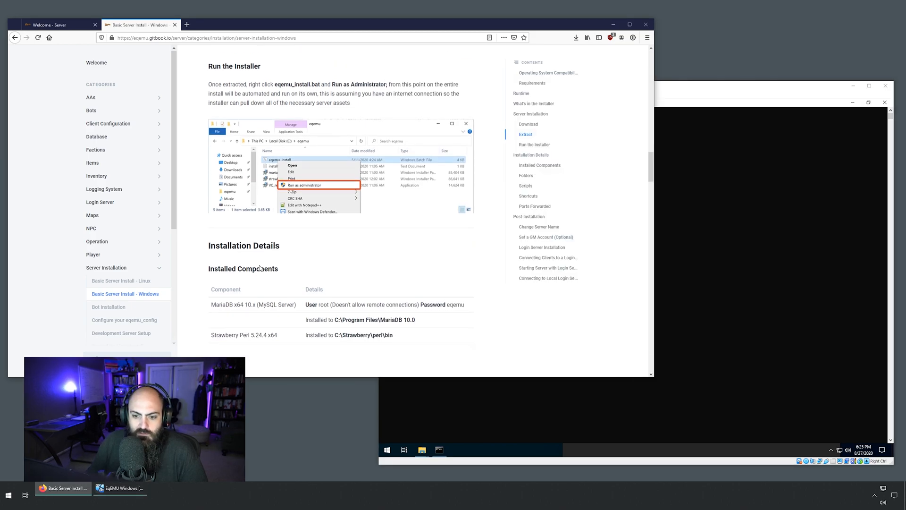
{"action": "scroll", "coordinate": [259, 267], "scroll_direction": "down", "scroll_amount": 2}
{"action": "left_click_drag", "start_coordinate": [655, 202], "coordinate": [375, 190]}
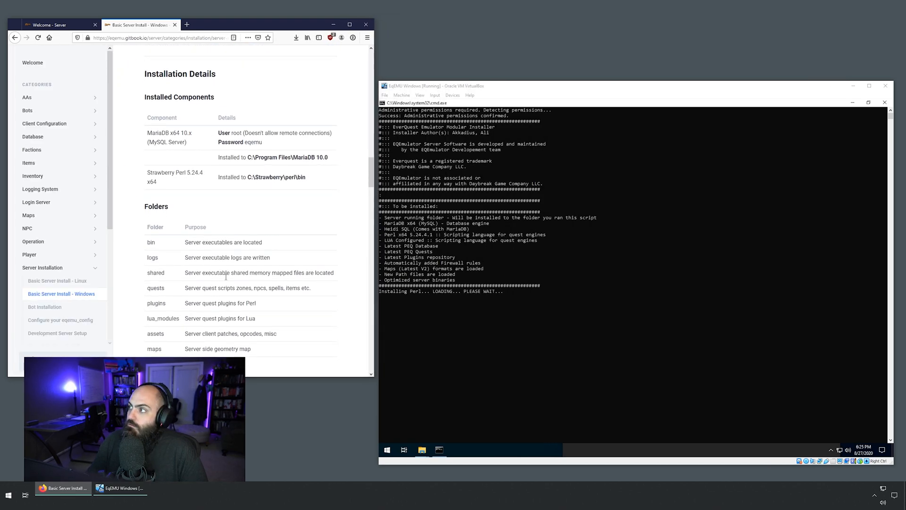
{"action": "left_click_drag", "start_coordinate": [199, 377], "coordinate": [200, 354]}
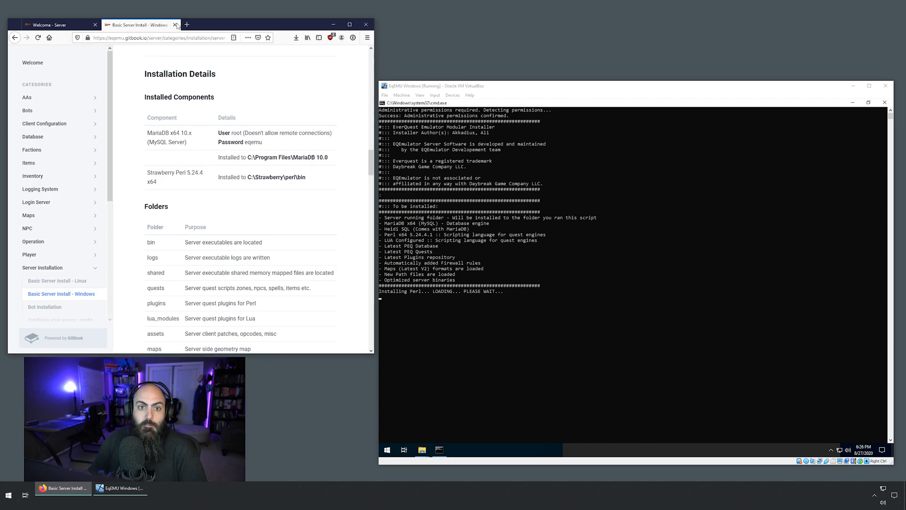
{"action": "left_click_drag", "start_coordinate": [201, 19], "coordinate": [239, 4]}
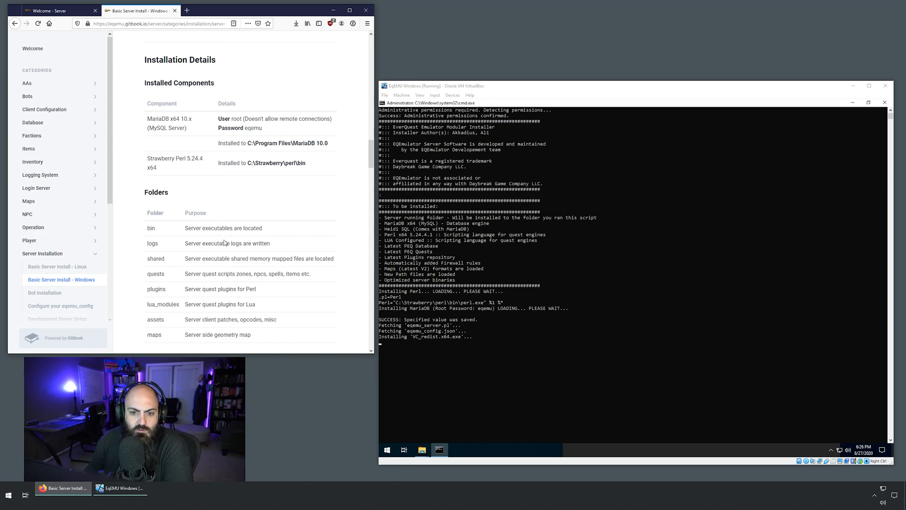
Step: Read the guide's Folders, Scripts and Shortcuts tables while the installer runs
{"action": "scroll", "coordinate": [221, 241], "scroll_direction": "down", "scroll_amount": 6}
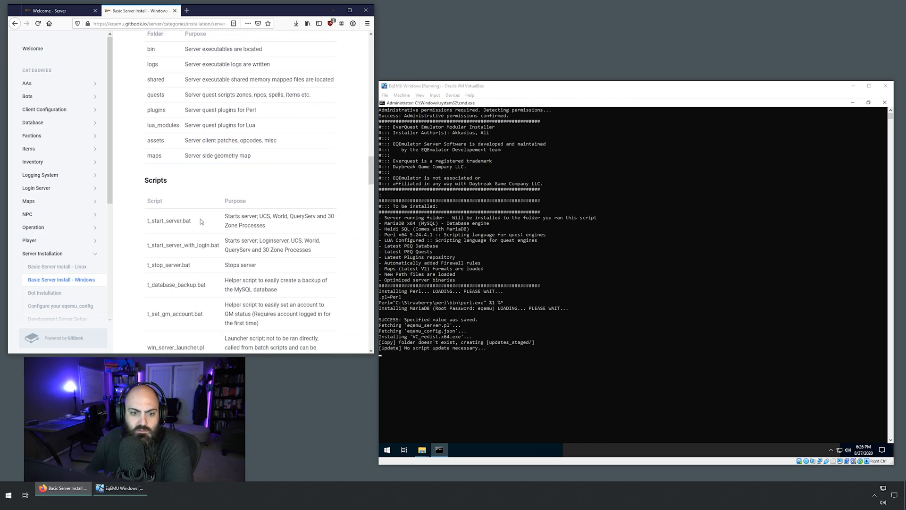
{"action": "left_click_drag", "start_coordinate": [371, 171], "coordinate": [369, 189]}
{"action": "scroll", "coordinate": [369, 189], "scroll_direction": "down", "scroll_amount": 3}
{"action": "scroll", "coordinate": [366, 186], "scroll_direction": "up", "scroll_amount": 4}
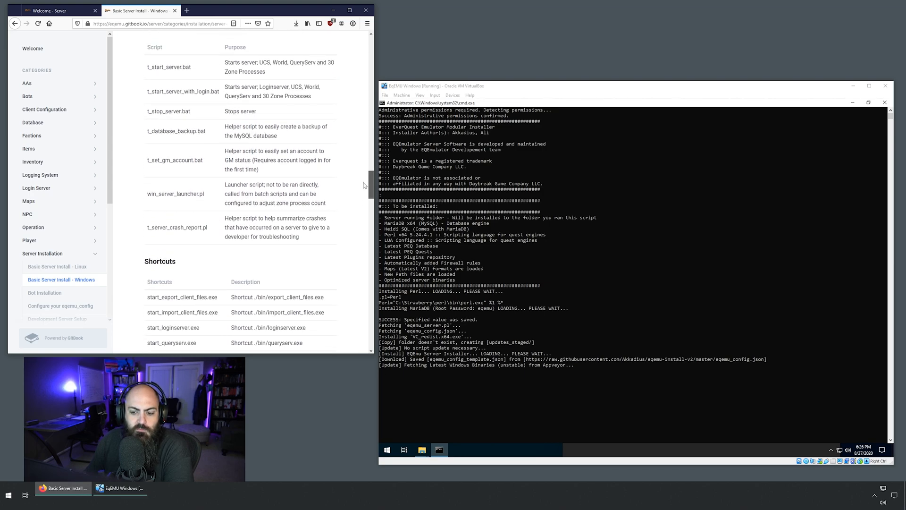
Step: Minimize the installer console and search the web for VS Code in the virtual machine's Firefox
{"action": "left_click", "coordinate": [852, 106]}
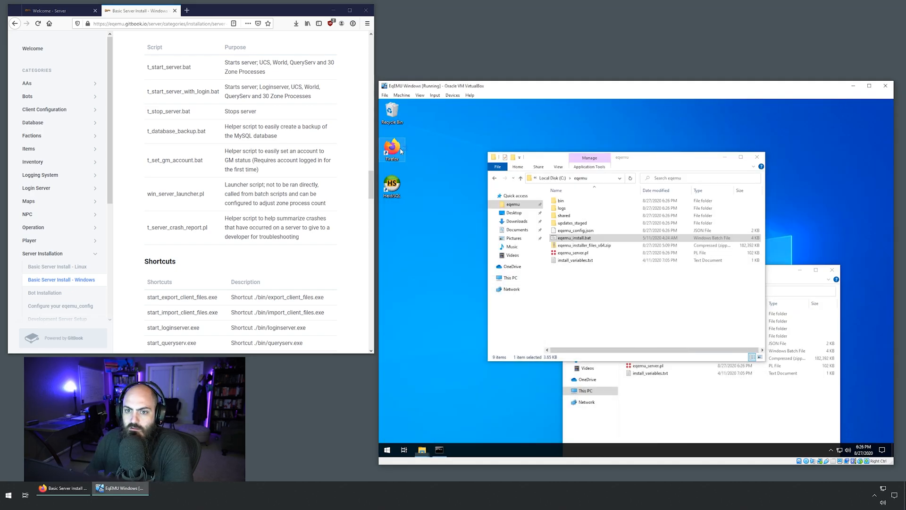
{"action": "double_click", "coordinate": [400, 150]}
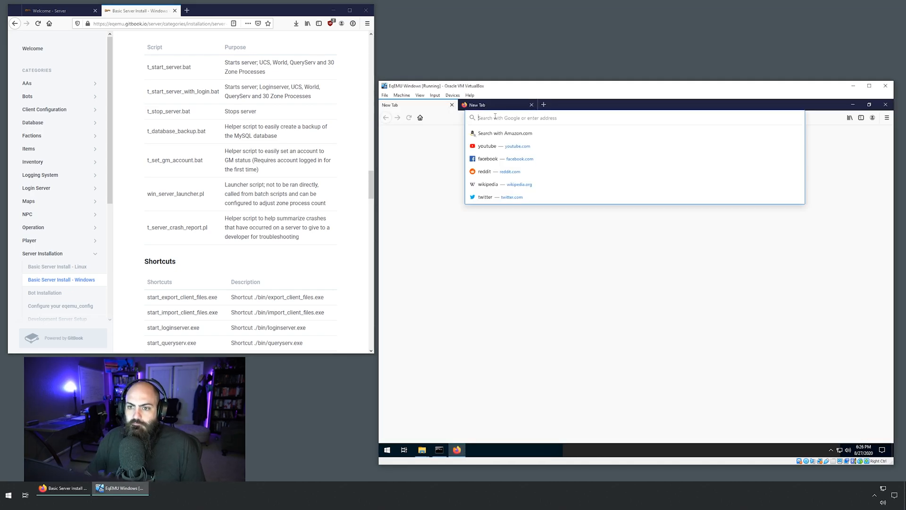
{"action": "type", "text": "vs chttps://www.mozilla.org/en-US/firefox/welcome/1/"}
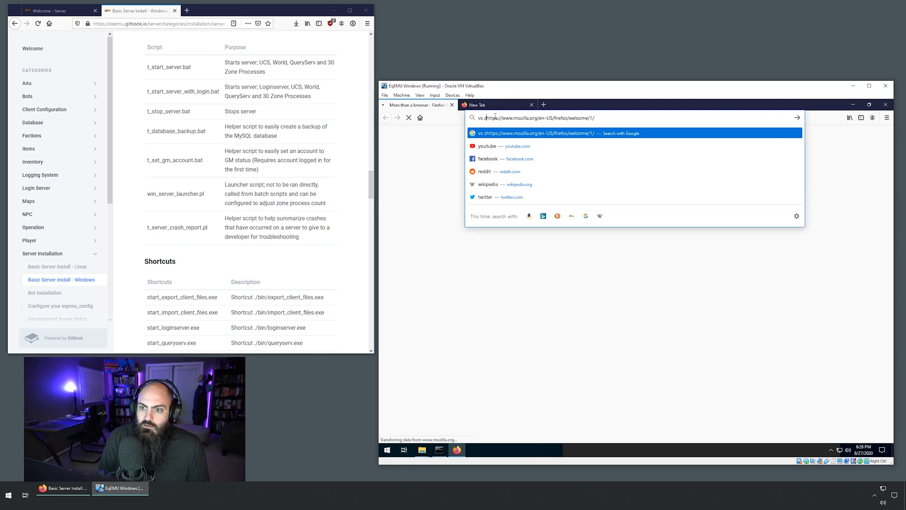
{"action": "type", "text": "ode"}
{"action": "key", "text": "Return"}
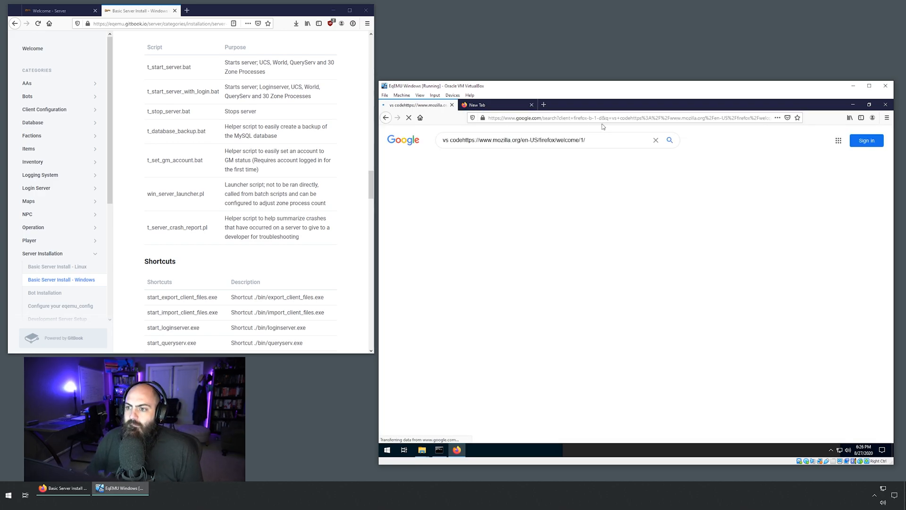
Step: Open the Visual Studio Code website and download the Windows installer VSCodeUserSetup-x64-1.48.2.exe
{"action": "left_click", "coordinate": [530, 217]}
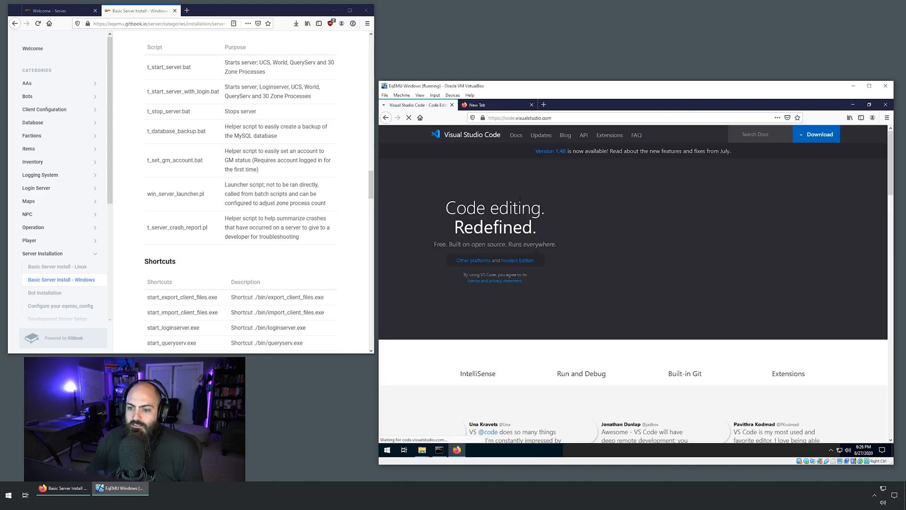
{"action": "left_click", "coordinate": [505, 267]}
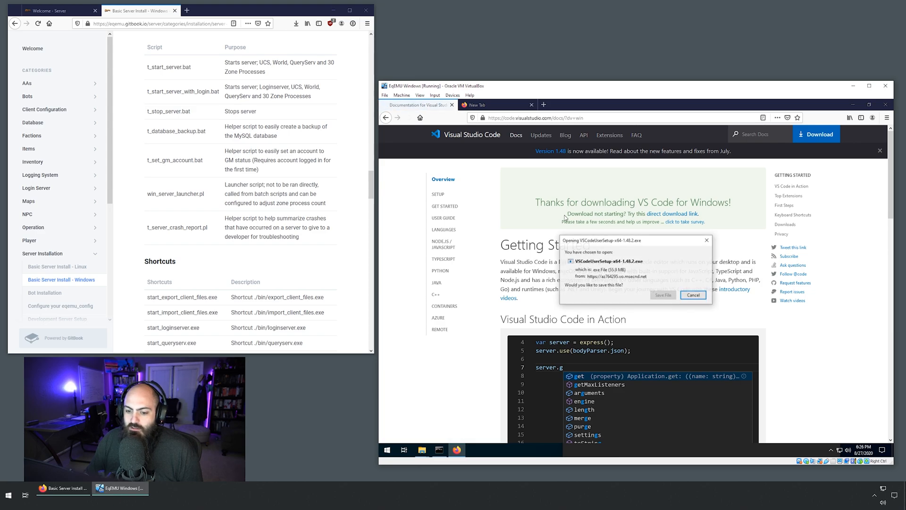
{"action": "left_click", "coordinate": [658, 294]}
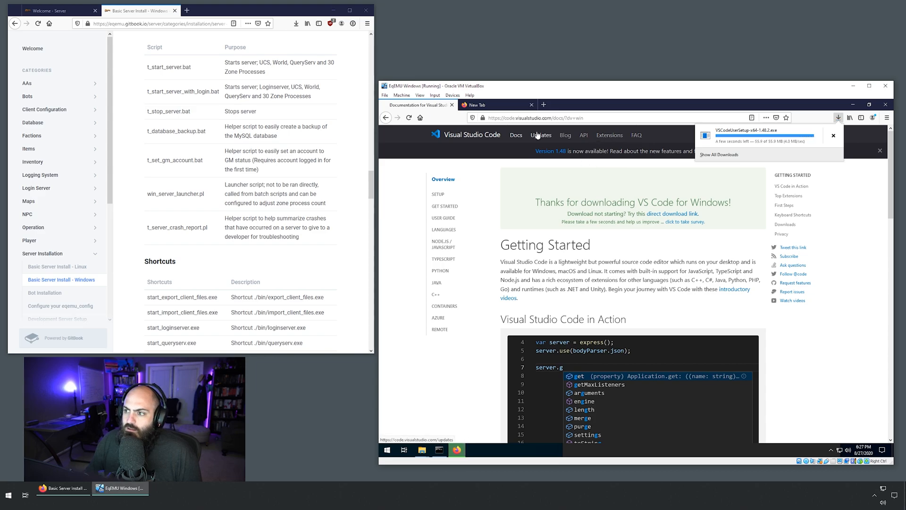
Step: Close the virtual machine's Firefox and bring the installer console back to the front
{"action": "left_click", "coordinate": [447, 107]}
{"action": "left_click", "coordinate": [447, 106]}
{"action": "left_click", "coordinate": [447, 105]}
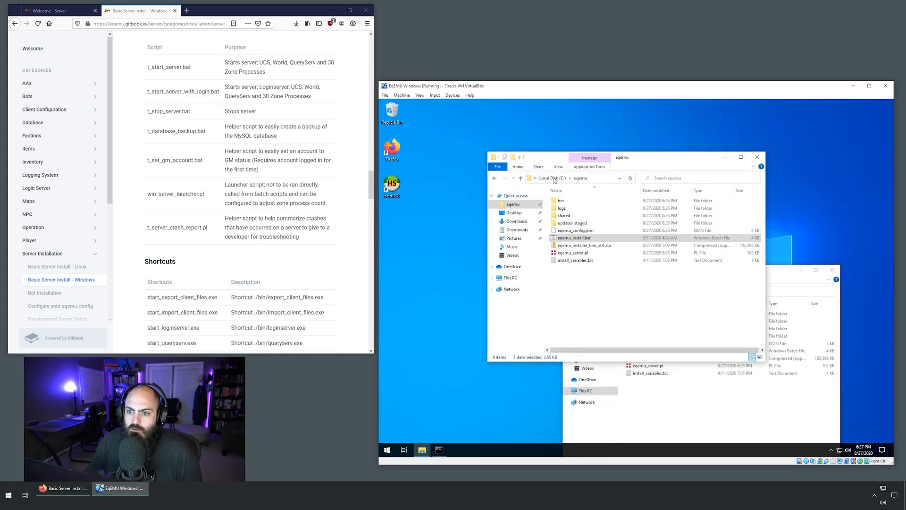
{"action": "left_click", "coordinate": [445, 453]}
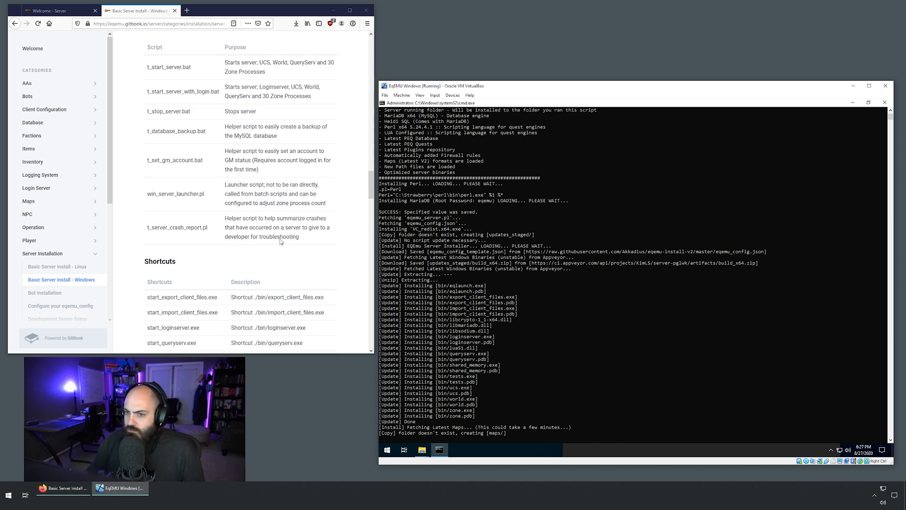
Step: Place the MacroQuest2 and Start GM Test Server shortcuts together on the host desktop, below the guide's window
{"action": "left_click_drag", "start_coordinate": [905, 441], "coordinate": [309, 389]}
{"action": "left_click", "coordinate": [337, 404]}
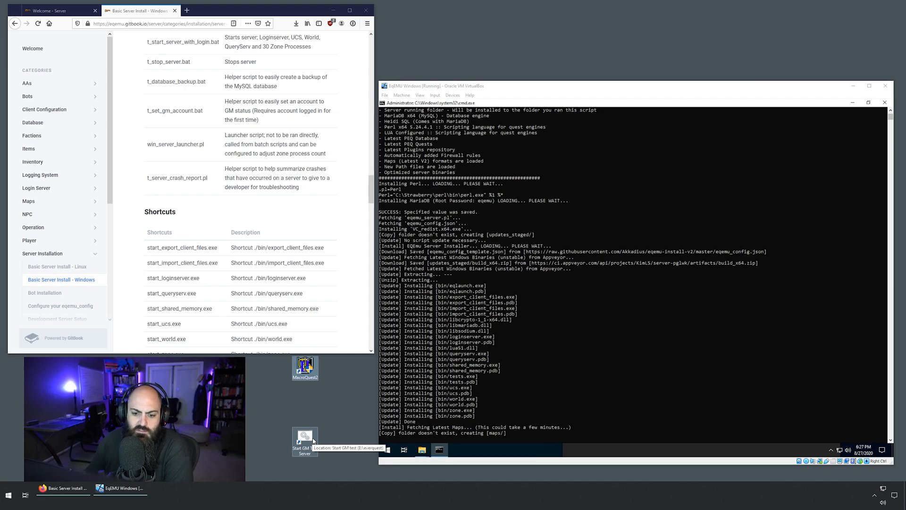
{"action": "left_click_drag", "start_coordinate": [303, 442], "coordinate": [303, 403]}
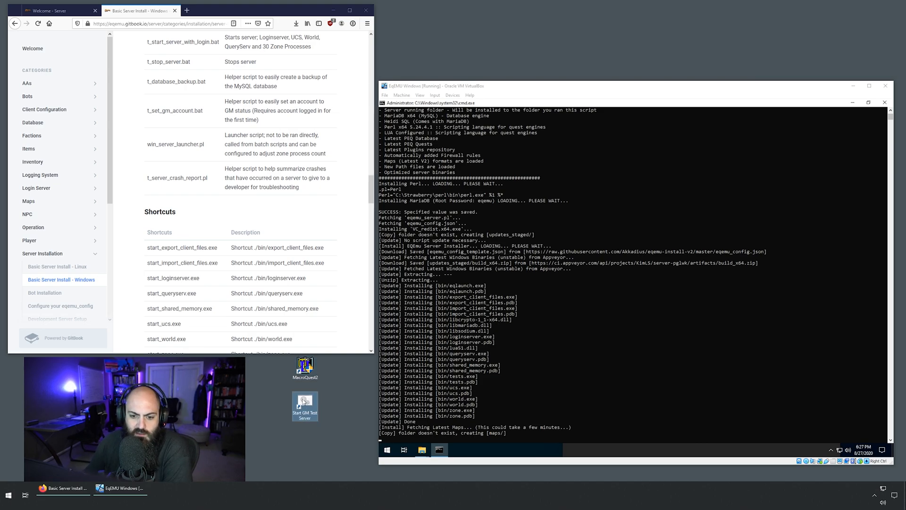
Step: Open the batch file behind the Start GM Test Server shortcut in Visual Studio Code and maximize the editor
{"action": "right_click", "coordinate": [301, 401]}
{"action": "left_click", "coordinate": [211, 244]}
{"action": "left_click_drag", "start_coordinate": [329, 180], "coordinate": [334, 41]}
{"action": "double_click", "coordinate": [681, 30]}
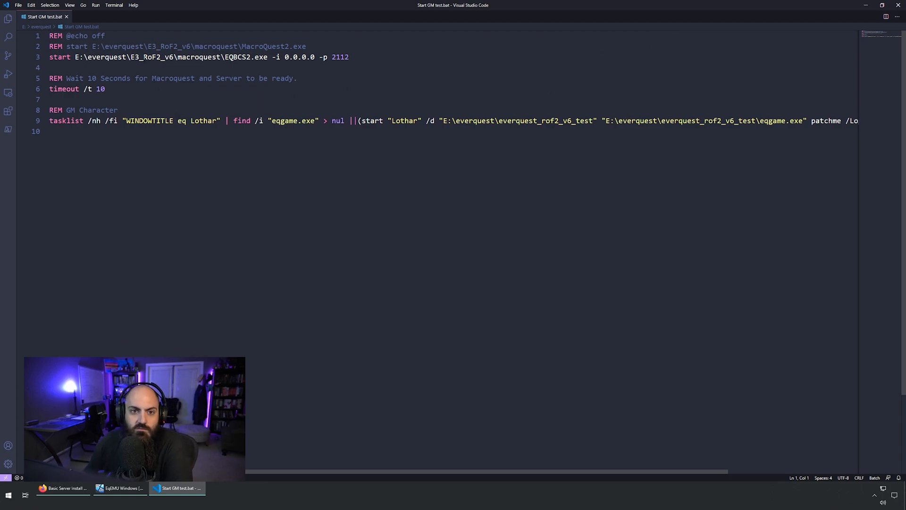
Step: Examine the EQBCS2 launch line, the everquest_rof2_v6_test client path and the login arguments, and close the editor
{"action": "double_click", "coordinate": [237, 57]}
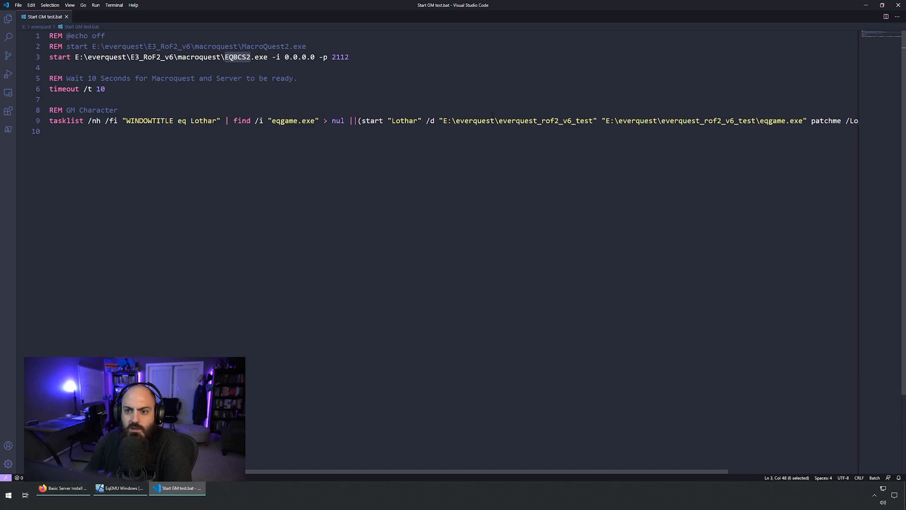
{"action": "left_click_drag", "start_coordinate": [443, 120], "coordinate": [594, 121]}
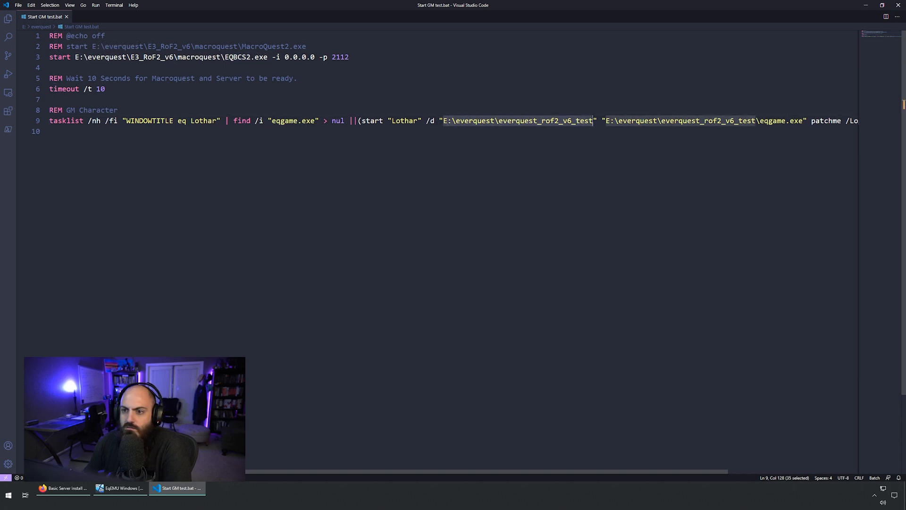
{"action": "left_click", "coordinate": [882, 5]}
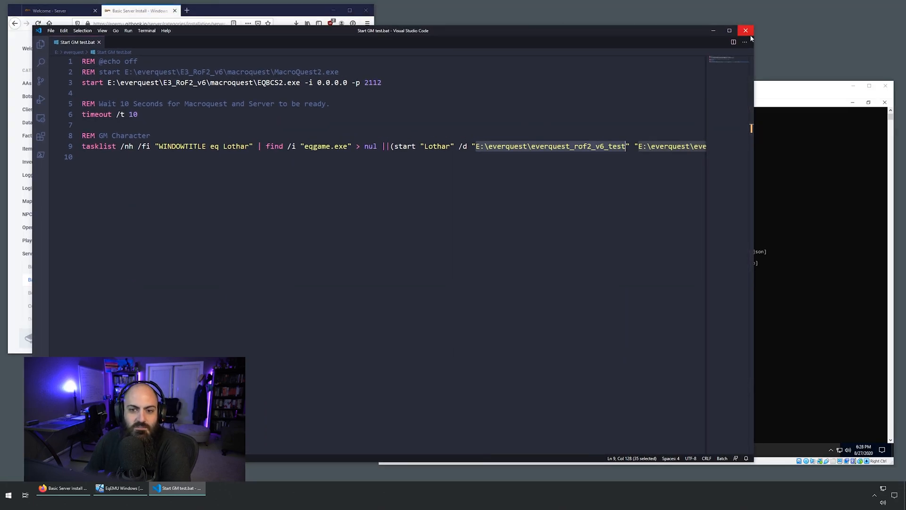
{"action": "scroll", "coordinate": [426, 433], "scroll_direction": "right", "scroll_amount": 8}
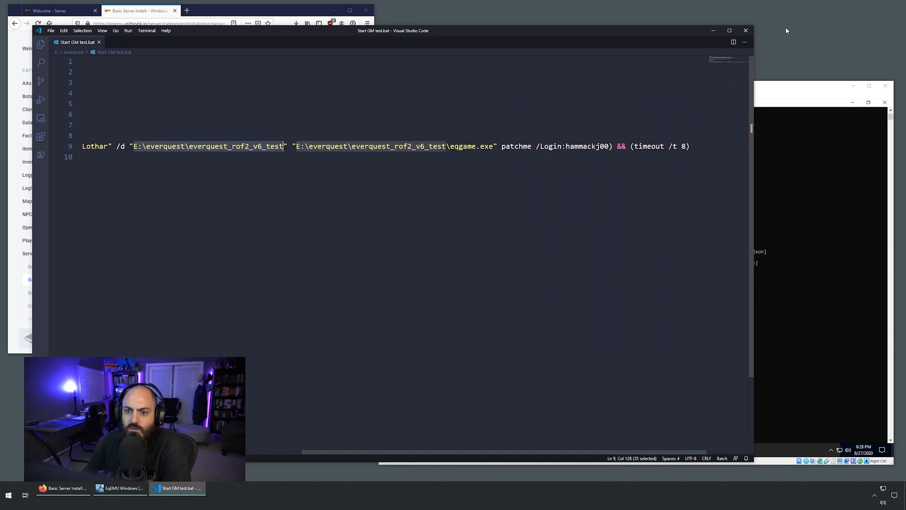
{"action": "left_click", "coordinate": [745, 30]}
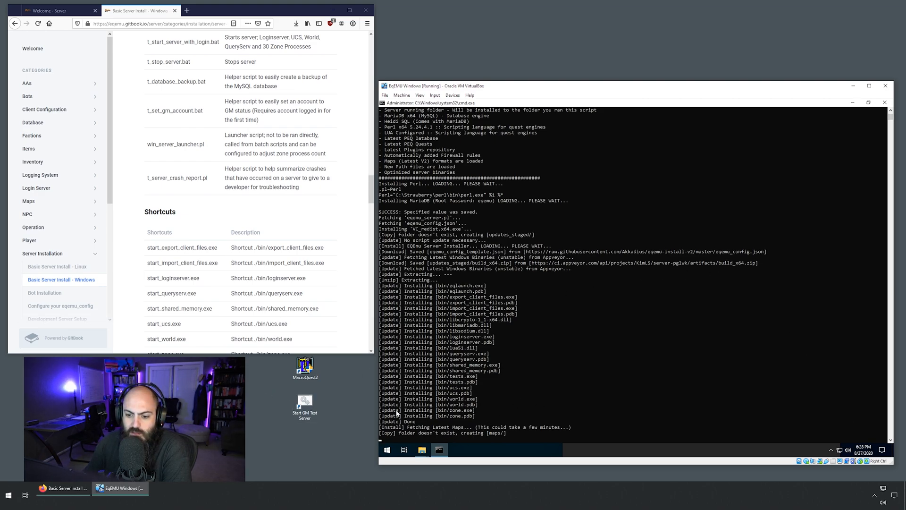
Step: Read the guide's Post-Installation section and bring up the virtual machine's eqemu folder to compare its contents
{"action": "left_click", "coordinate": [286, 221]}
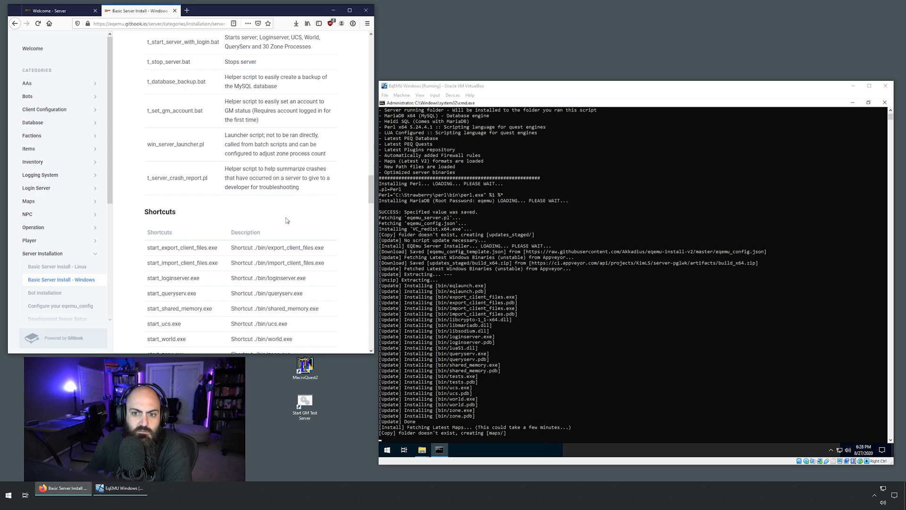
{"action": "scroll", "coordinate": [286, 221], "scroll_direction": "down", "scroll_amount": 10}
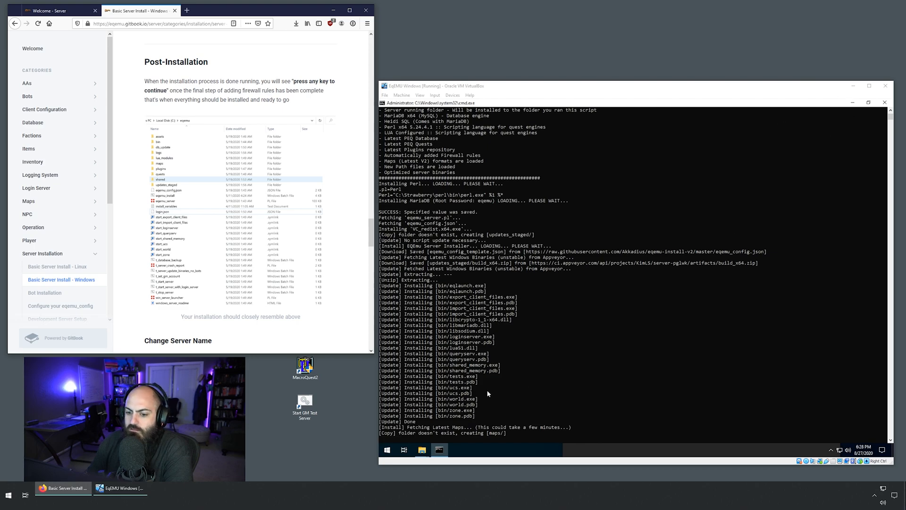
{"action": "left_click", "coordinate": [422, 449]}
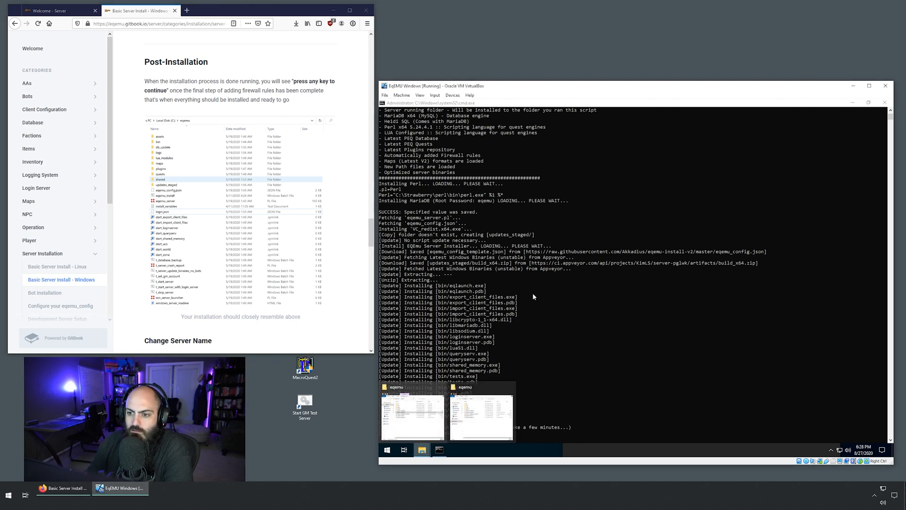
{"action": "left_click", "coordinate": [485, 416]}
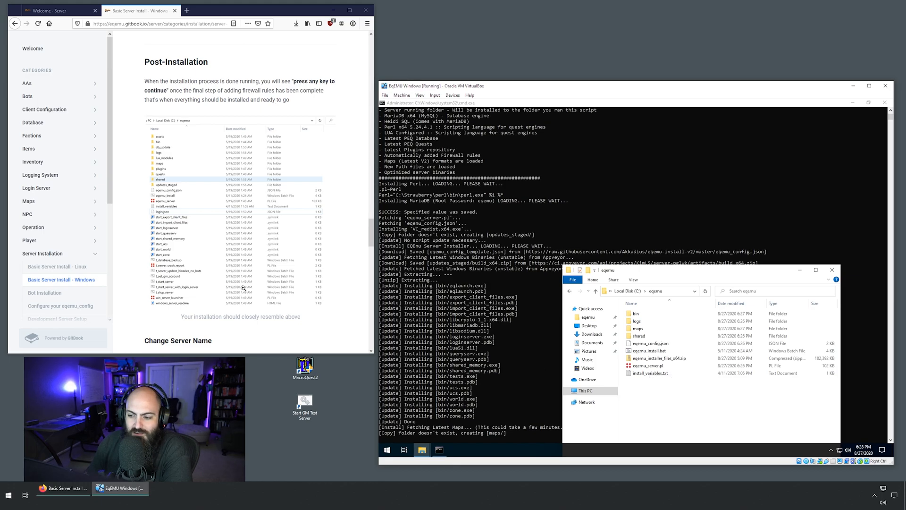
Step: Read the guide's Change Server Name, Set a GM Account, Login Server Installation and Connecting Clients to a Login Server sections
{"action": "scroll", "coordinate": [221, 288], "scroll_direction": "down", "scroll_amount": 3}
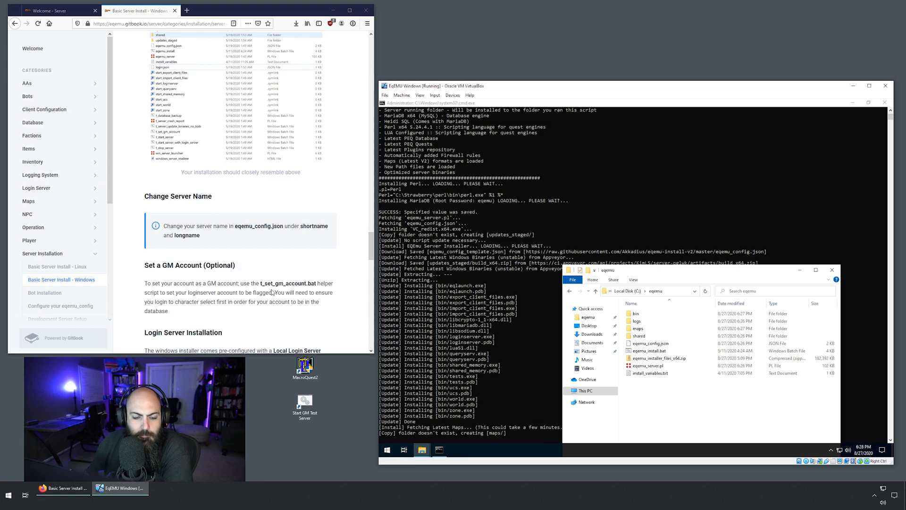
{"action": "scroll", "coordinate": [271, 292], "scroll_direction": "down", "scroll_amount": 1}
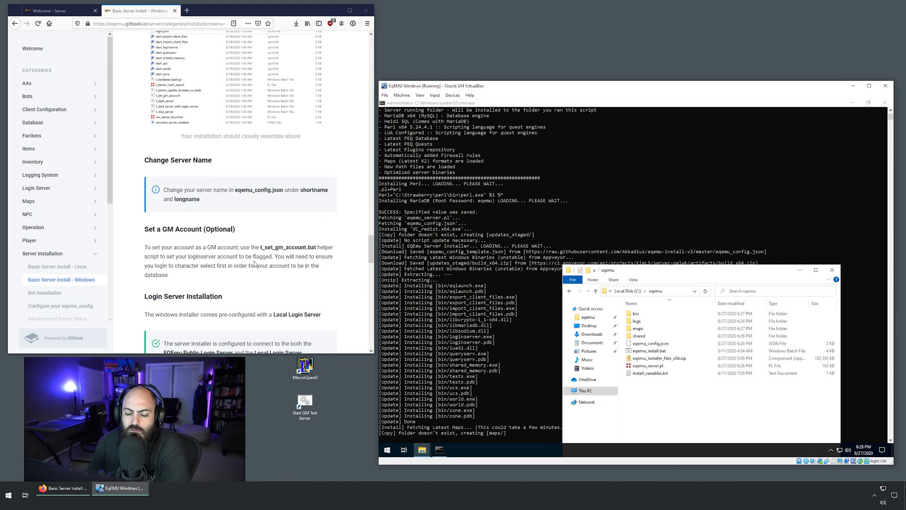
{"action": "scroll", "coordinate": [229, 265], "scroll_direction": "down", "scroll_amount": 3}
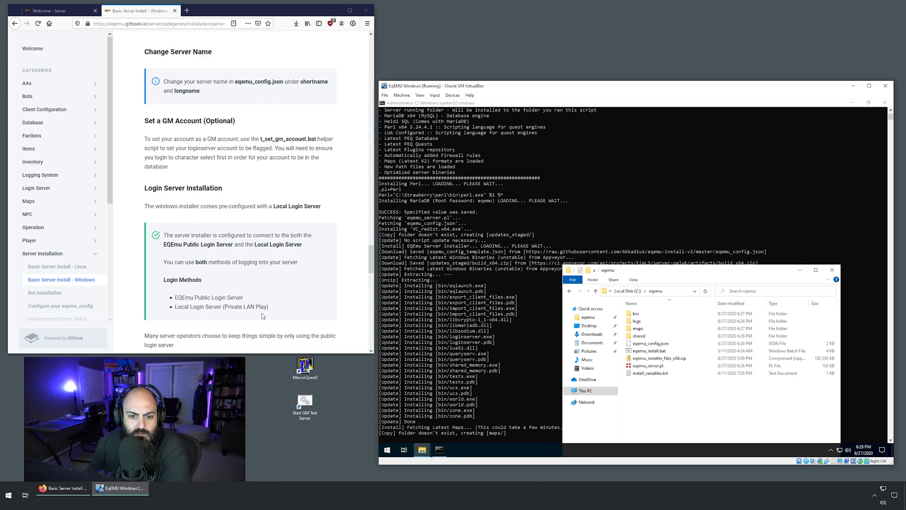
{"action": "left_click_drag", "start_coordinate": [264, 307], "coordinate": [174, 314]}
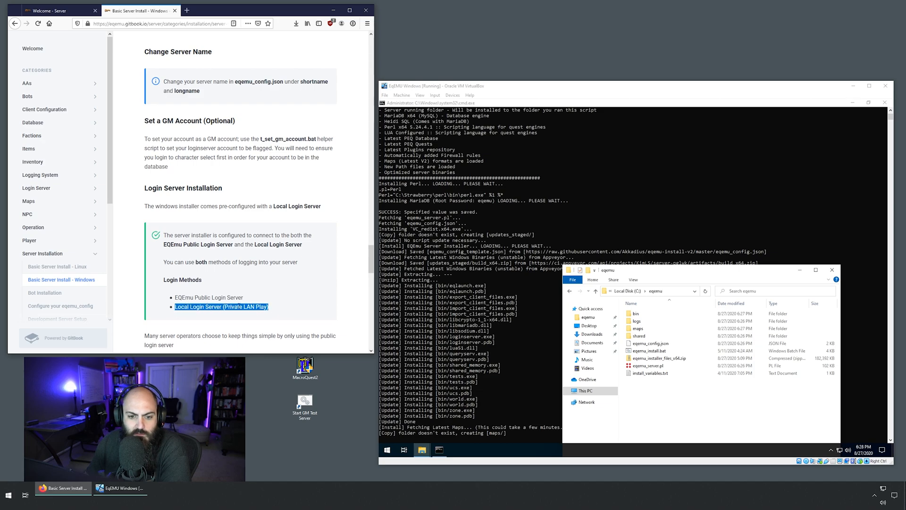
{"action": "scroll", "coordinate": [241, 264], "scroll_direction": "down", "scroll_amount": 3}
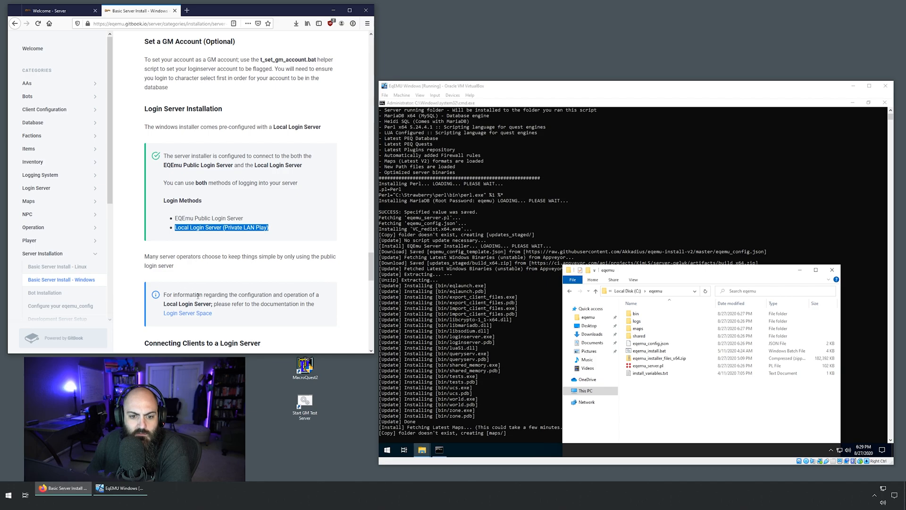
{"action": "scroll", "coordinate": [172, 287], "scroll_direction": "down", "scroll_amount": 3}
{"action": "scroll", "coordinate": [196, 290], "scroll_direction": "down", "scroll_amount": 4}
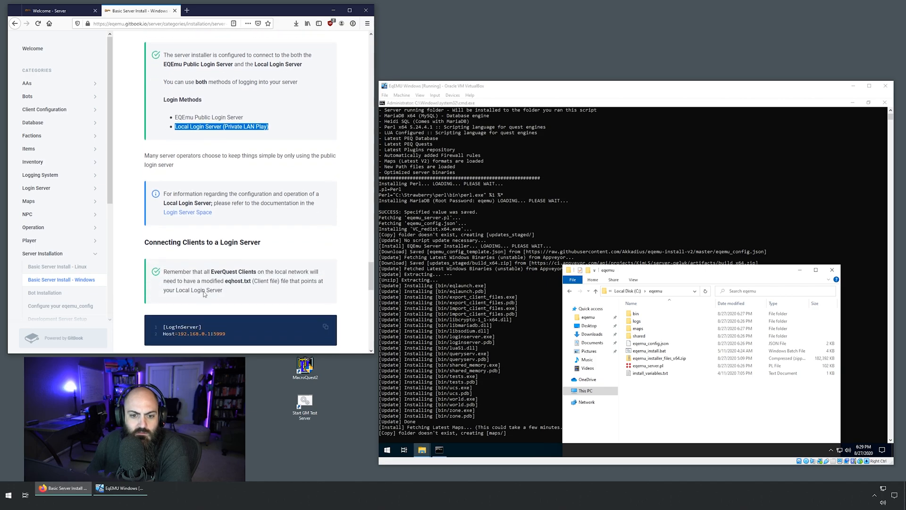
{"action": "scroll", "coordinate": [236, 282], "scroll_direction": "down", "scroll_amount": 3}
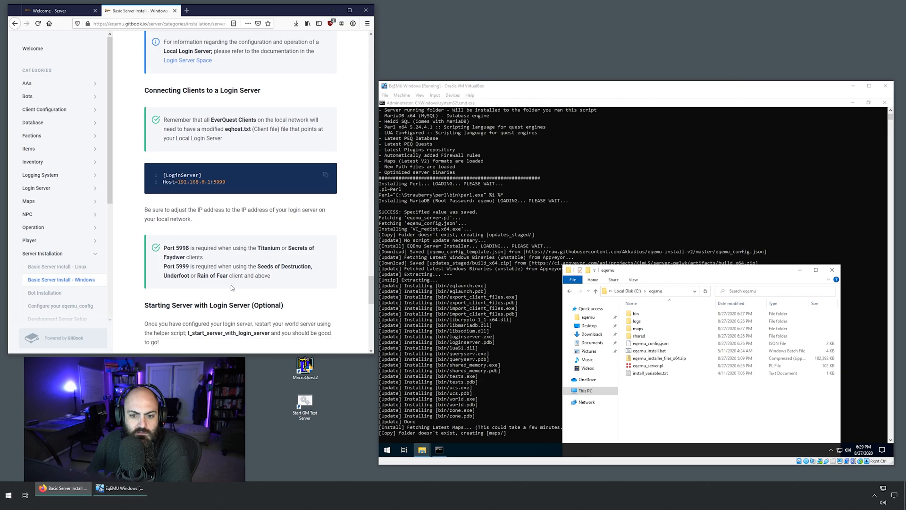
Step: Review the guide's Shortcuts and Ports Forwarded tables and its descriptions of the server's helper scripts
{"action": "scroll", "coordinate": [227, 288], "scroll_direction": "up", "scroll_amount": 8}
{"action": "scroll", "coordinate": [223, 282], "scroll_direction": "up", "scroll_amount": 4}
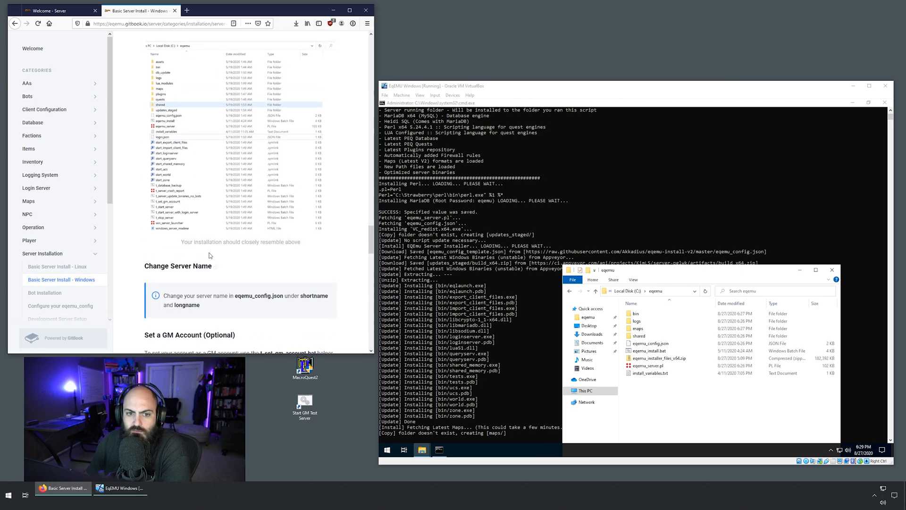
{"action": "scroll", "coordinate": [197, 227], "scroll_direction": "up", "scroll_amount": 5}
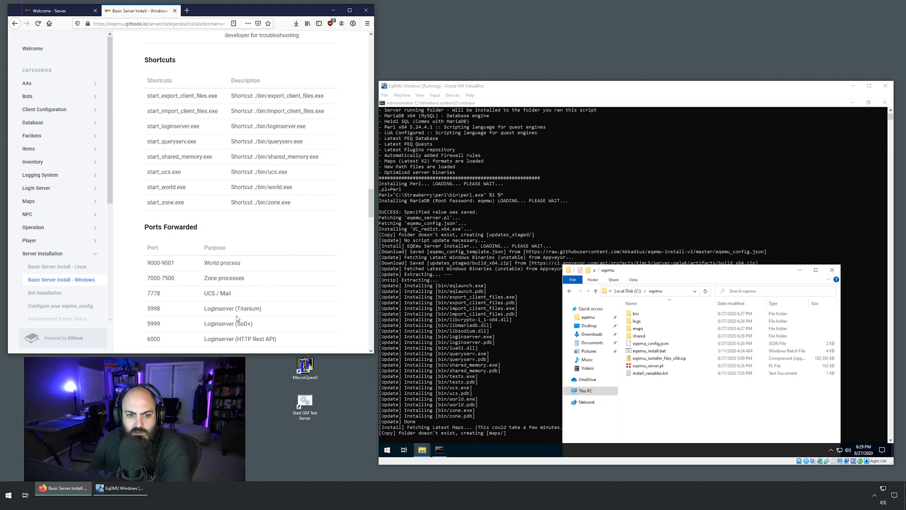
{"action": "scroll", "coordinate": [238, 317], "scroll_direction": "down", "scroll_amount": 1}
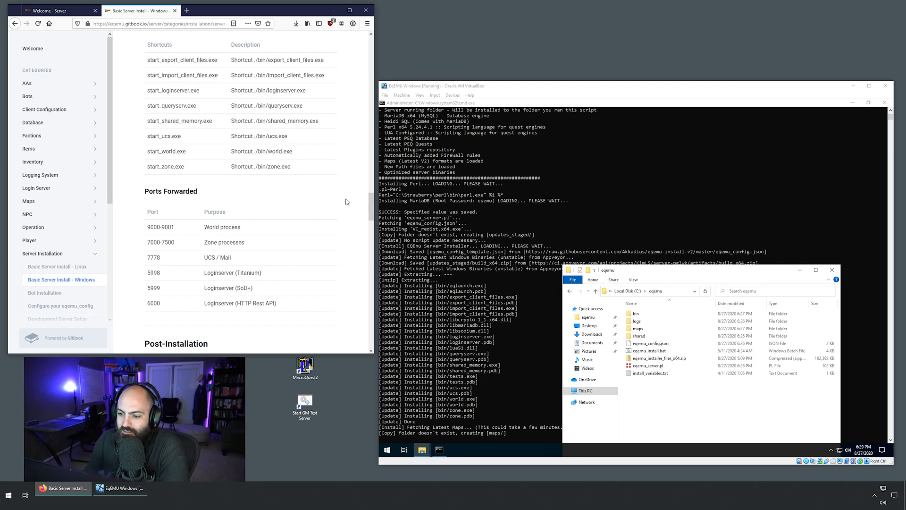
{"action": "left_click_drag", "start_coordinate": [372, 218], "coordinate": [359, 194]}
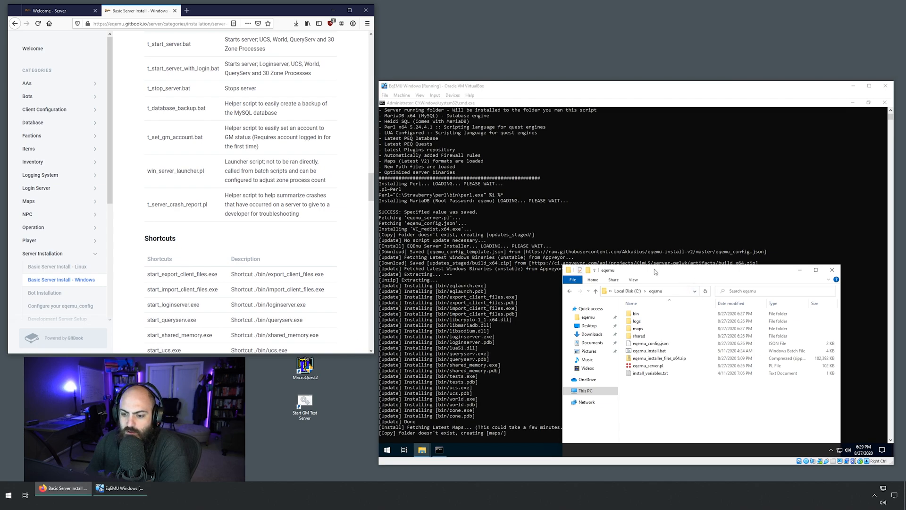
Step: Close the duplicate eqemu folder window in the virtual machine and reposition the remaining one over the installer console
{"action": "left_click", "coordinate": [800, 270]}
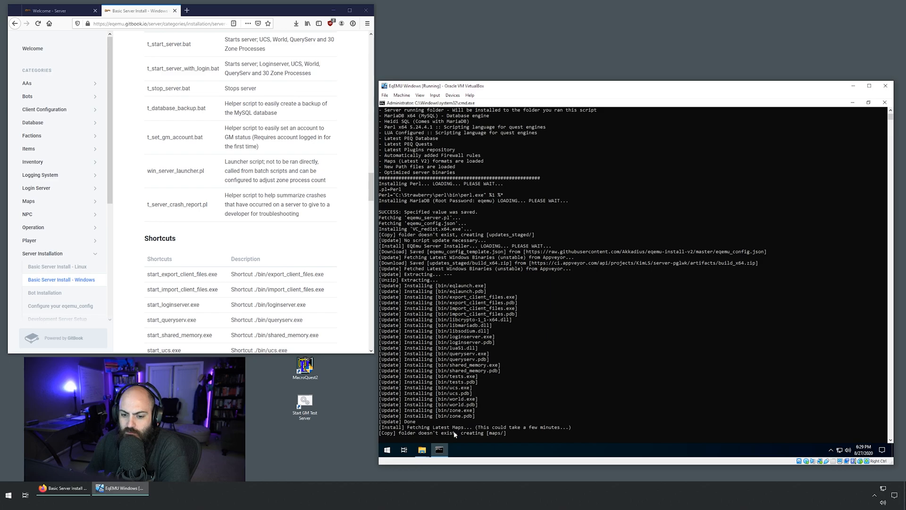
{"action": "left_click", "coordinate": [422, 449]}
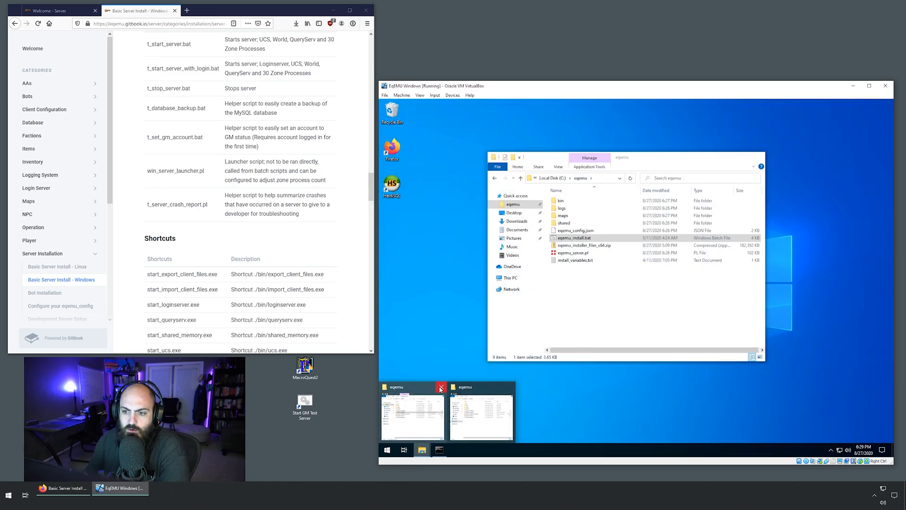
{"action": "left_click", "coordinate": [440, 389]}
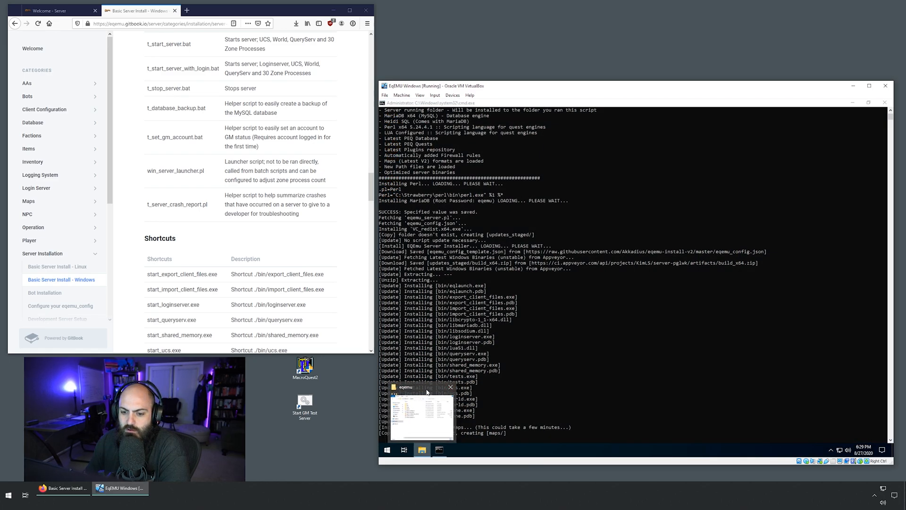
{"action": "left_click", "coordinate": [420, 412]}
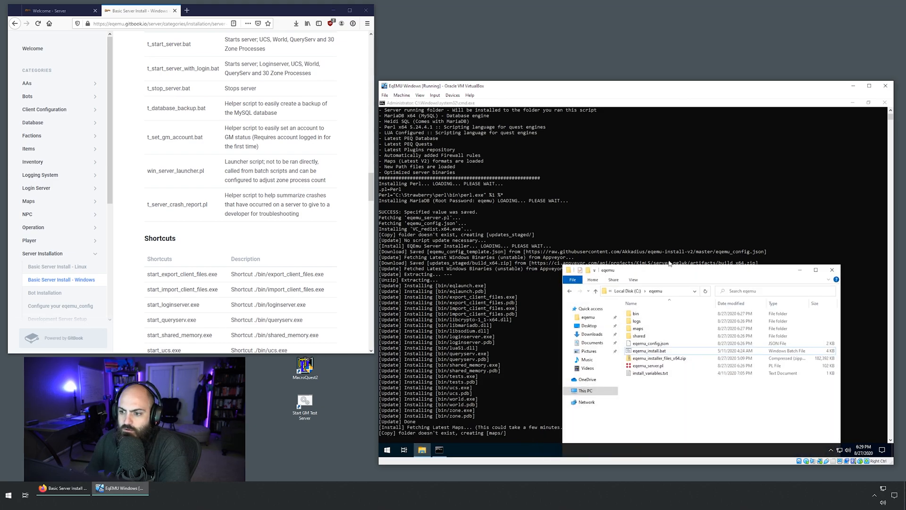
{"action": "left_click_drag", "start_coordinate": [667, 269], "coordinate": [699, 233]}
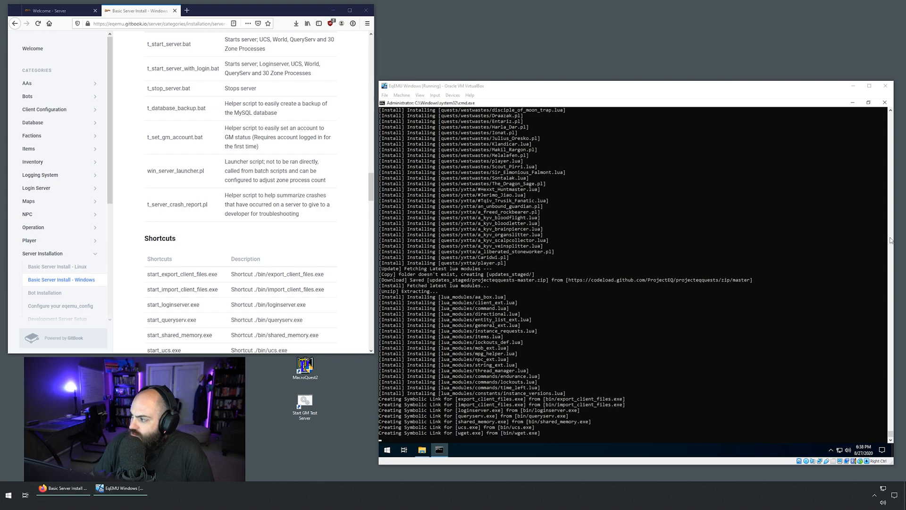
Step: Bring the virtual machine's eqemu folder window back up and make it taller to fit all its files
{"action": "left_click", "coordinate": [507, 89]}
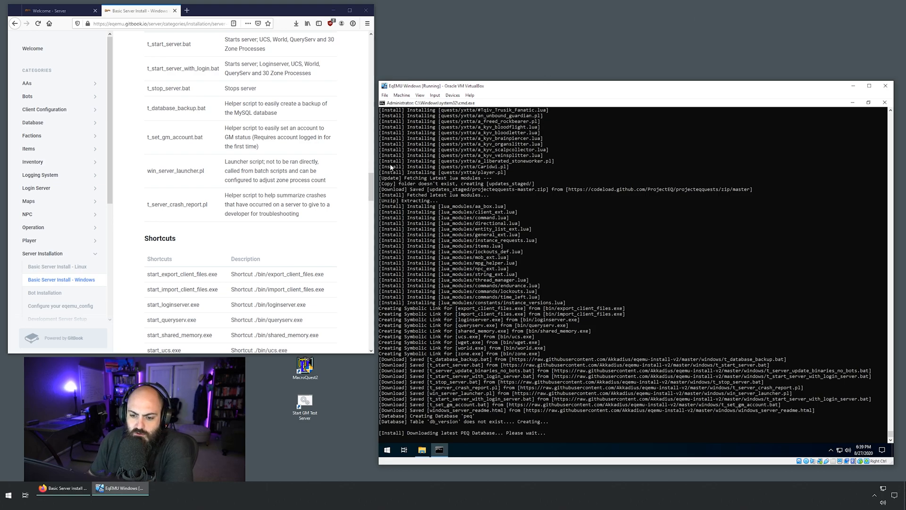
{"action": "left_click", "coordinate": [422, 450]}
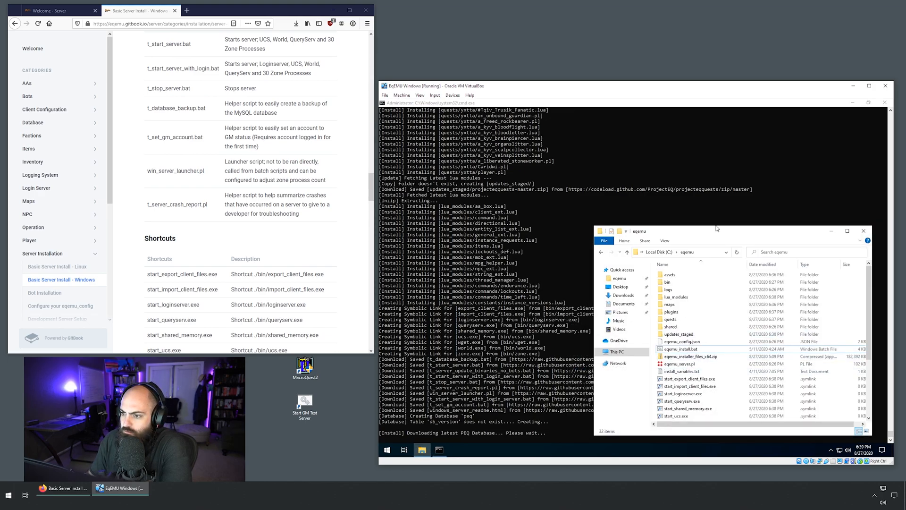
{"action": "left_click_drag", "start_coordinate": [695, 227], "coordinate": [695, 118]}
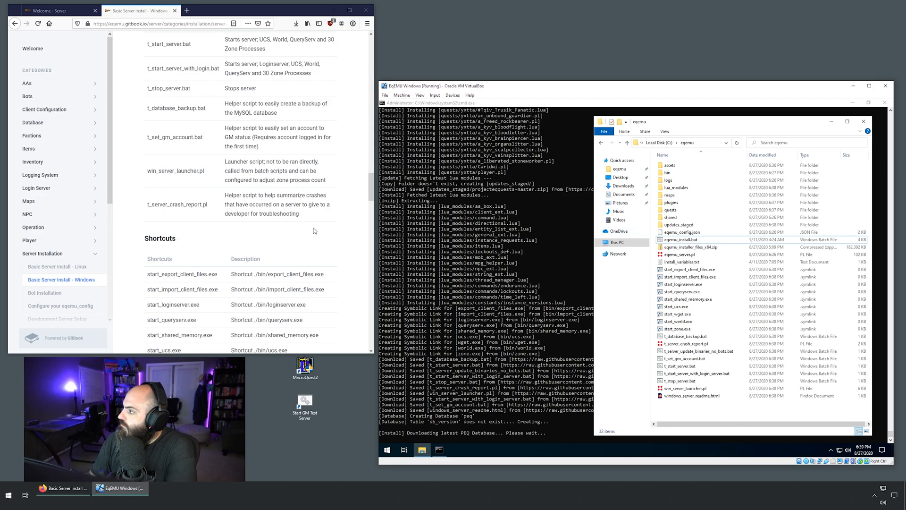
Step: Look back through the guide's Run the Installer, What's in the Installer and extracted-files sections
{"action": "left_click_drag", "start_coordinate": [371, 192], "coordinate": [366, 130]}
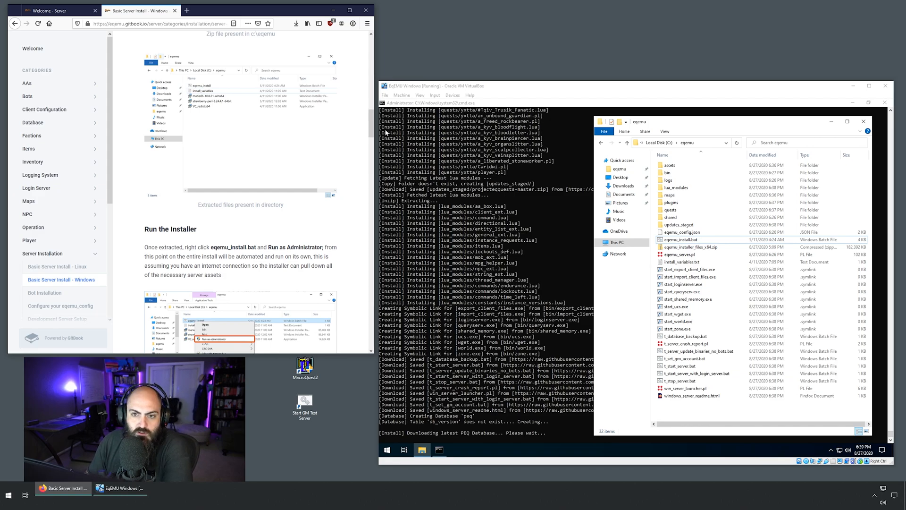
{"action": "left_click_drag", "start_coordinate": [372, 124], "coordinate": [371, 69]}
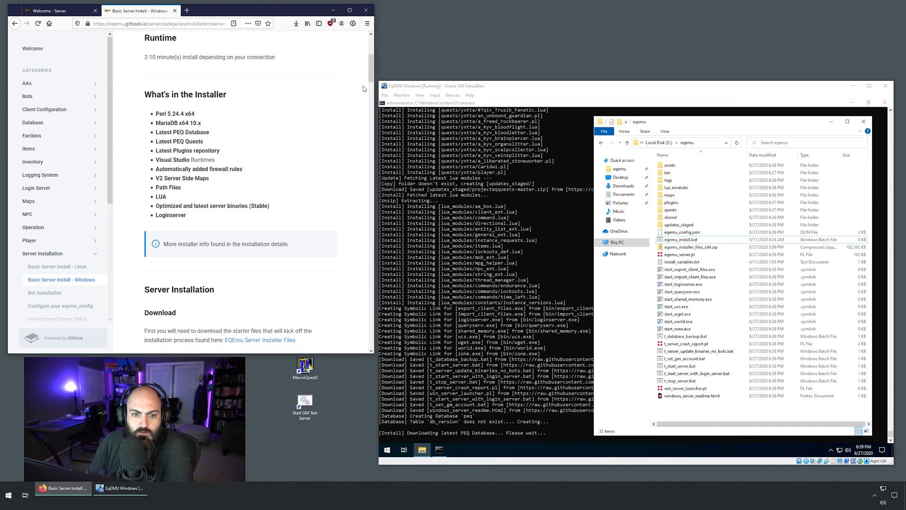
{"action": "left_click_drag", "start_coordinate": [369, 72], "coordinate": [370, 117]}
Step: Run the MacroQuest2 desktop shortcut as administrator
{"action": "right_click", "coordinate": [308, 366]}
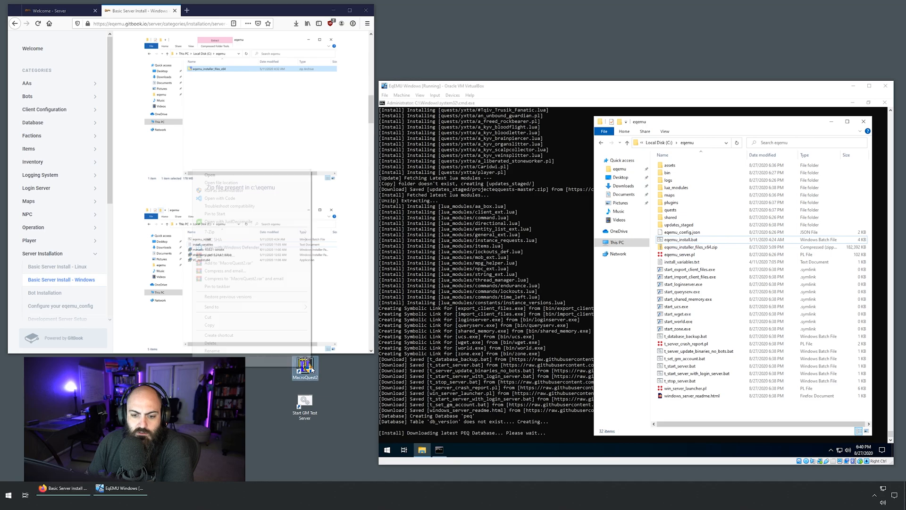
{"action": "left_click", "coordinate": [267, 191]}
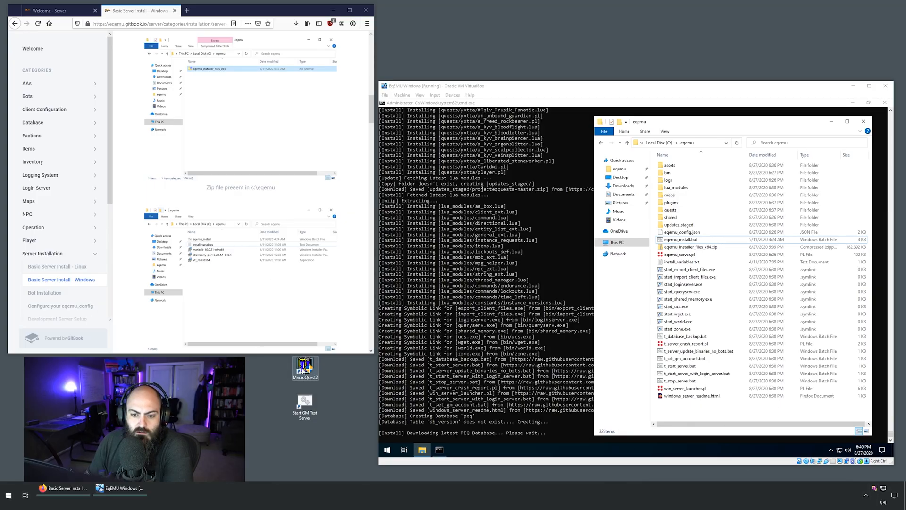
{"action": "right_click", "coordinate": [305, 372]}
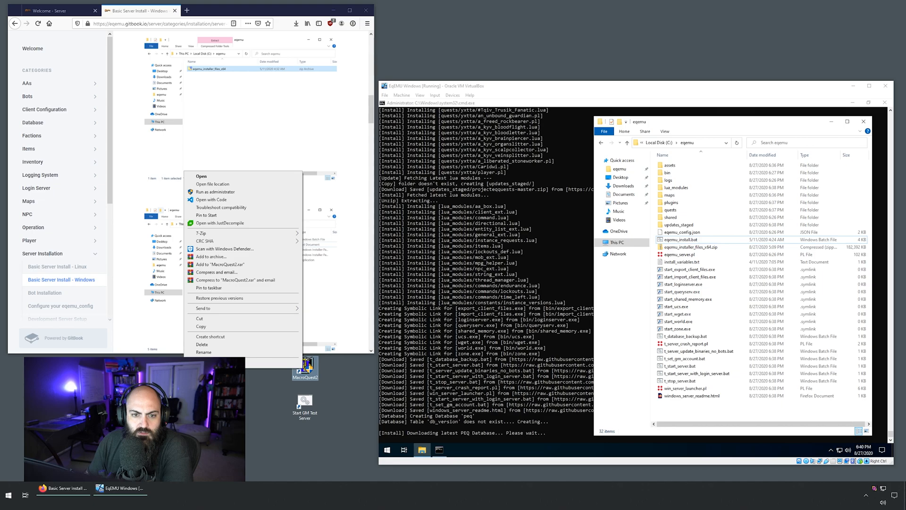
{"action": "left_click", "coordinate": [258, 385]}
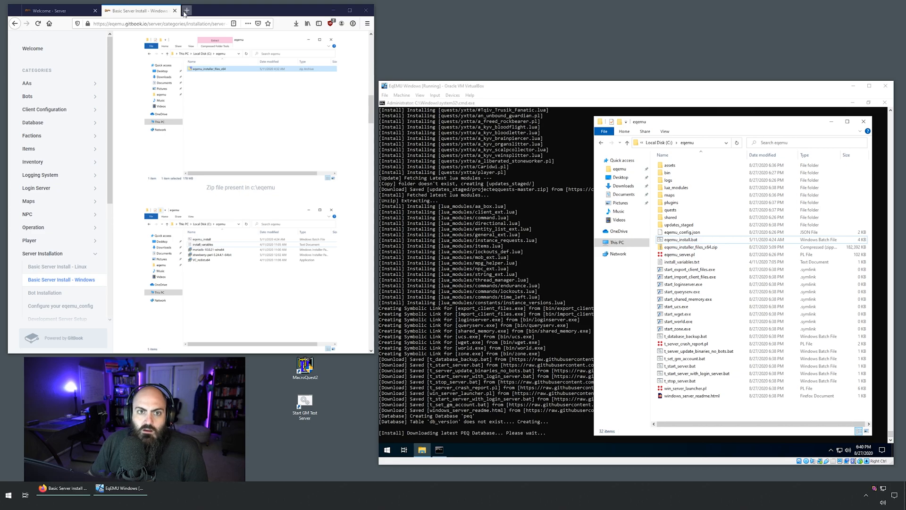
Step: Move the browser window off this screen and back, and look over the ProjectEQ site's news page
{"action": "left_click_drag", "start_coordinate": [210, 14], "coordinate": [905, 326]}
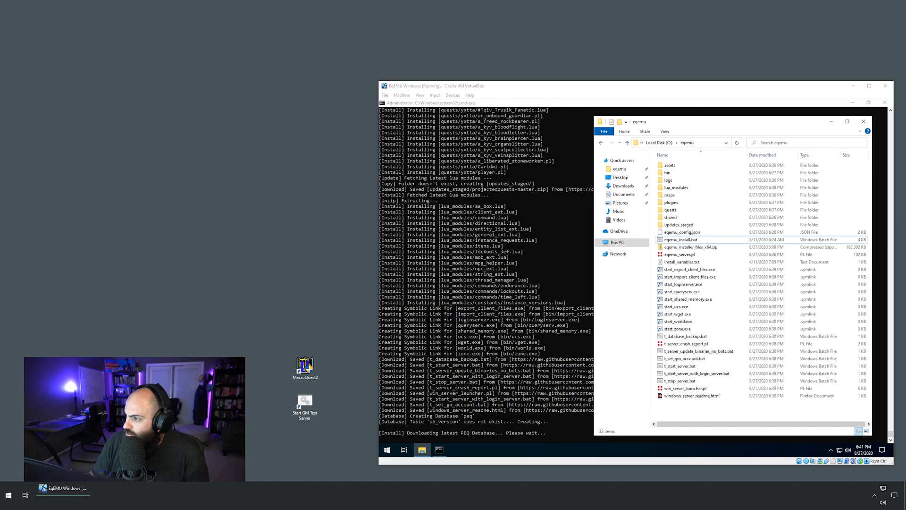
{"action": "left_click_drag", "start_coordinate": [897, 330], "coordinate": [323, 28]}
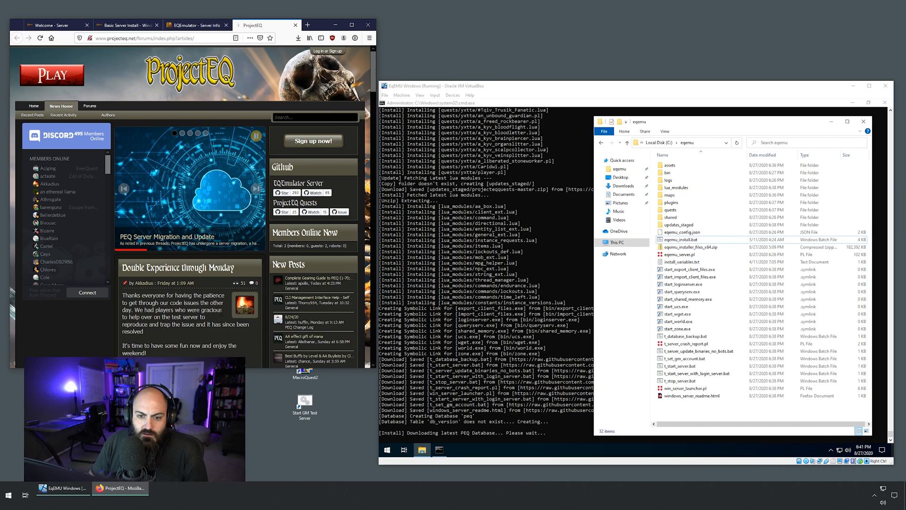
{"action": "scroll", "coordinate": [185, 300], "scroll_direction": "down", "scroll_amount": 1}
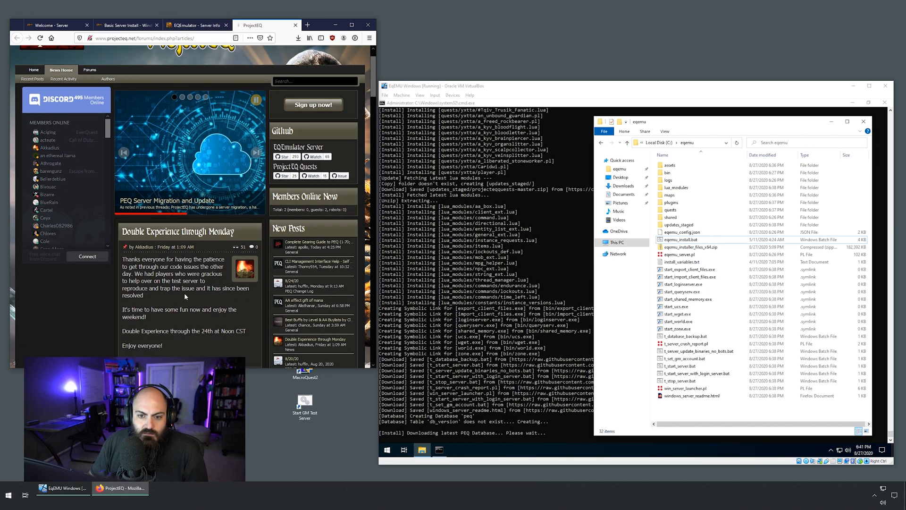
{"action": "scroll", "coordinate": [191, 244], "scroll_direction": "down", "scroll_amount": 2}
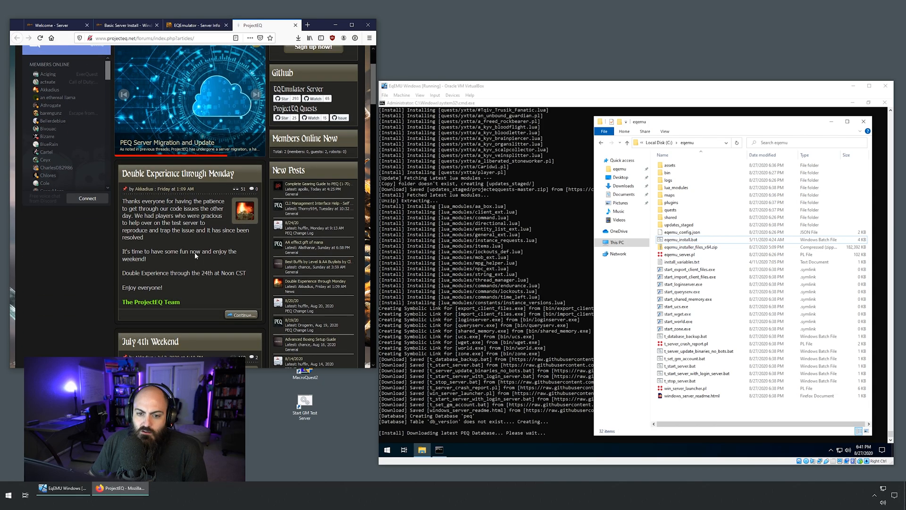
{"action": "scroll", "coordinate": [191, 244], "scroll_direction": "up", "scroll_amount": 2}
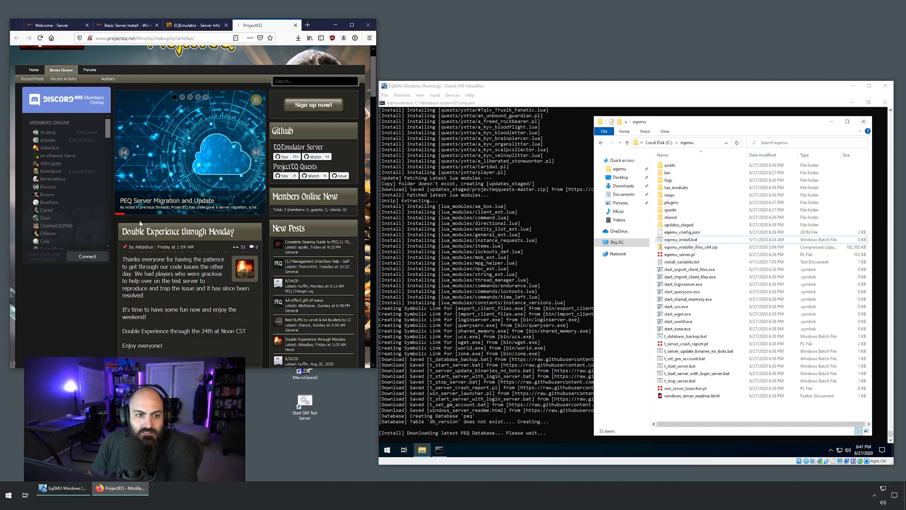
{"action": "scroll", "coordinate": [97, 131], "scroll_direction": "up", "scroll_amount": 1}
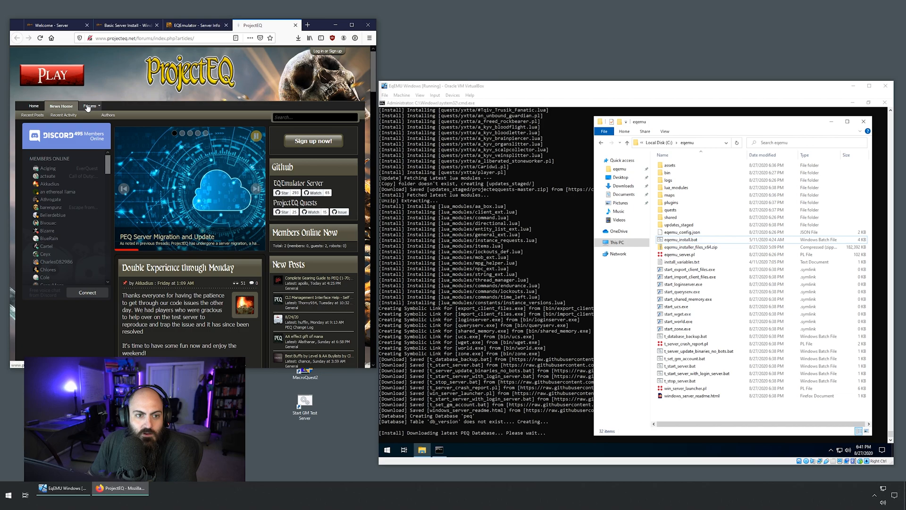
Step: Go to the General board of the ProjectEQ forums and open the "Setup Guide (how to play)" thread in a new tab
{"action": "left_click", "coordinate": [89, 107]}
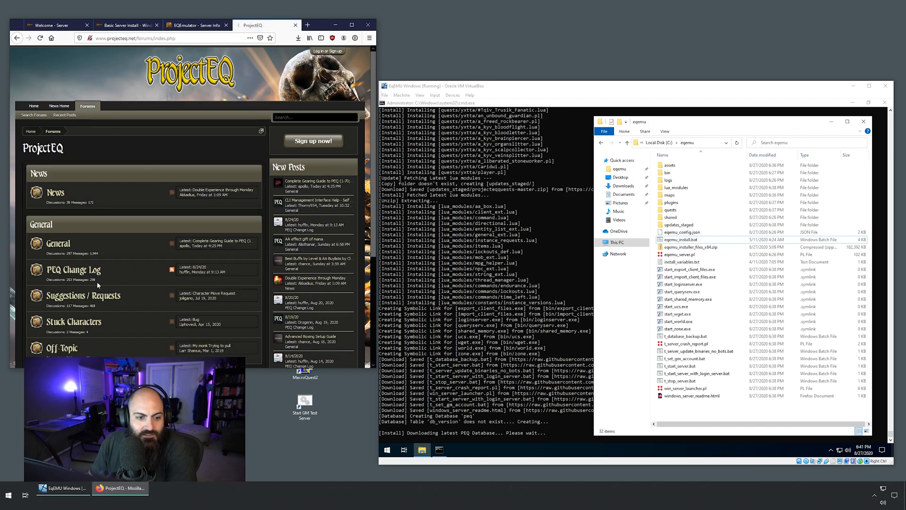
{"action": "scroll", "coordinate": [92, 271], "scroll_direction": "down", "scroll_amount": 4}
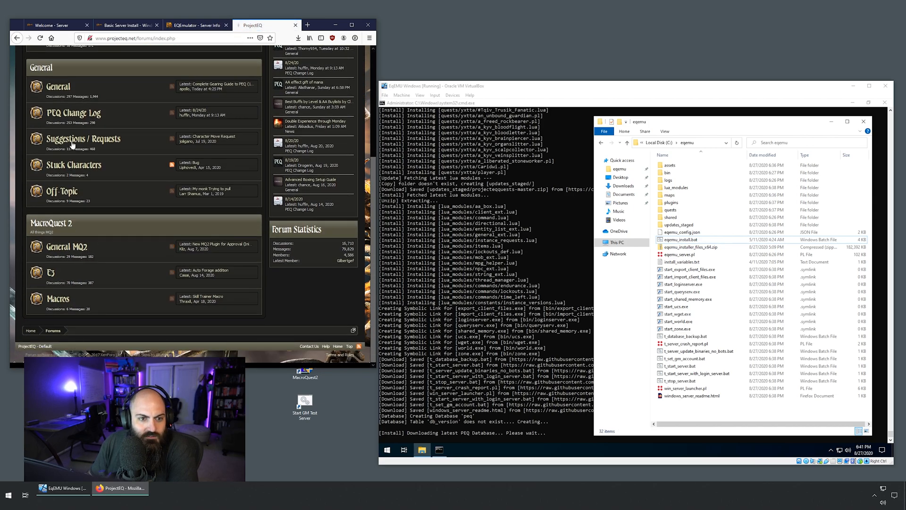
{"action": "left_click", "coordinate": [67, 90]}
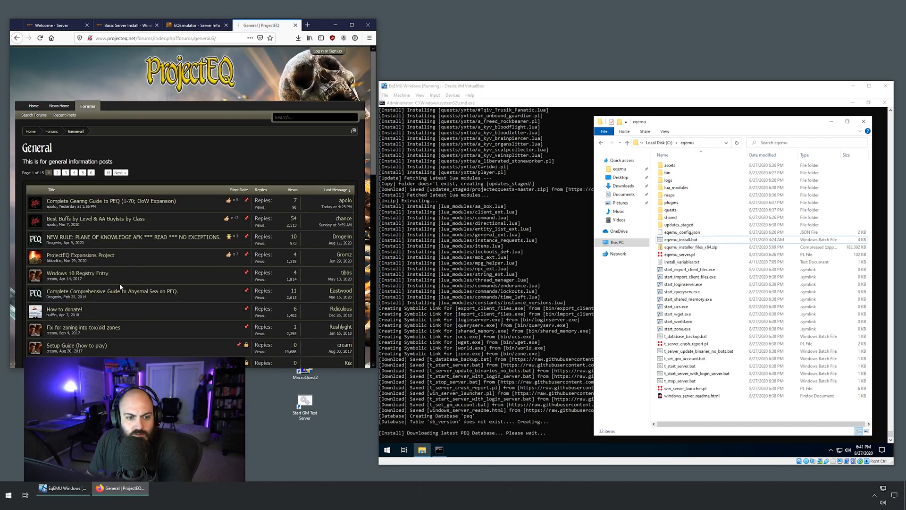
{"action": "scroll", "coordinate": [96, 327], "scroll_direction": "down", "scroll_amount": 1}
{"action": "middle_click", "coordinate": [97, 312]}
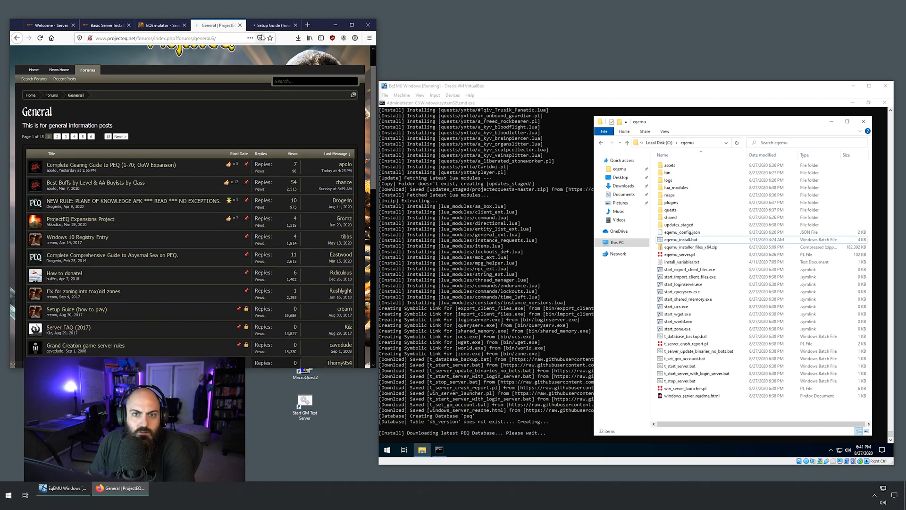
Step: Switch to the Setup Guide thread, enlarge the browser window, and read its Basic Setup and Advanced Setup sections
{"action": "left_click", "coordinate": [269, 26]}
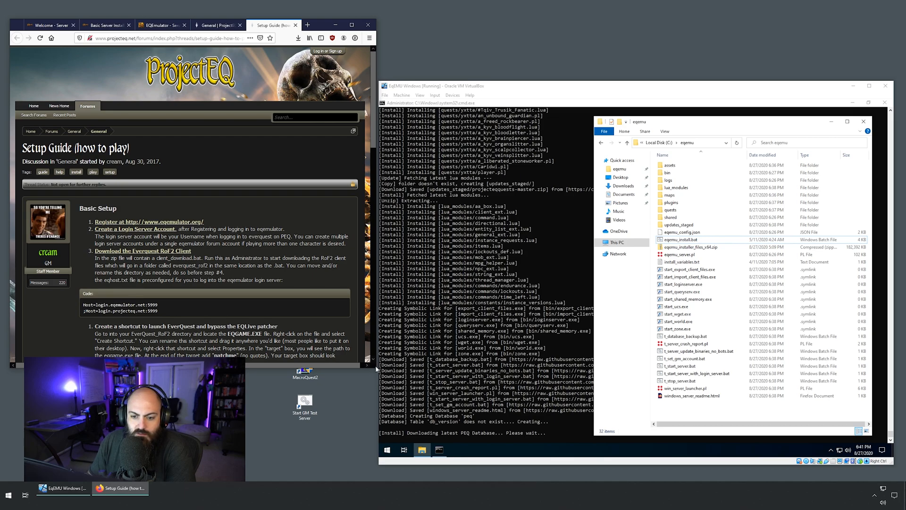
{"action": "left_click_drag", "start_coordinate": [376, 369], "coordinate": [688, 402]}
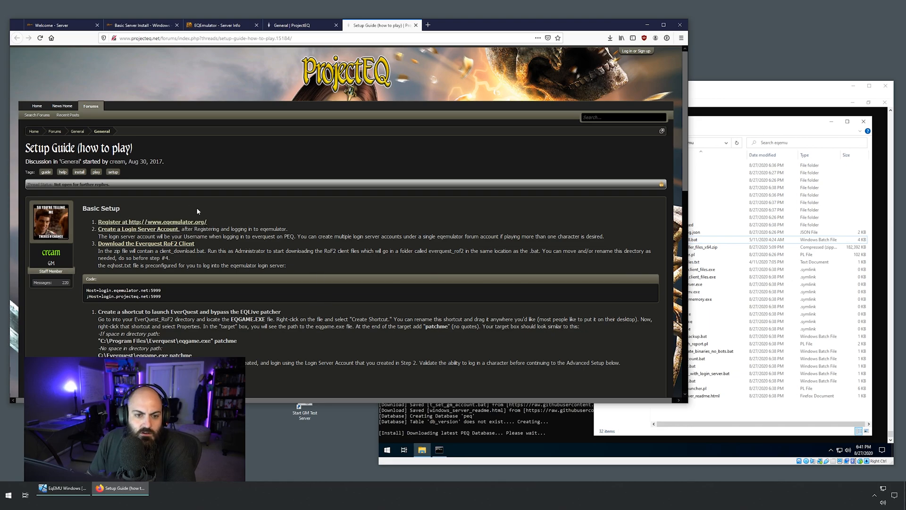
{"action": "scroll", "coordinate": [230, 326], "scroll_direction": "down", "scroll_amount": 3}
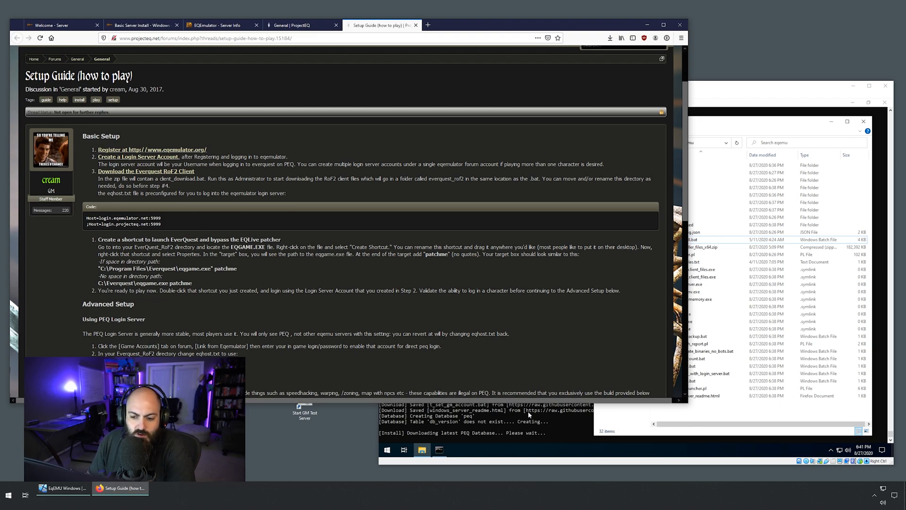
{"action": "scroll", "coordinate": [217, 300], "scroll_direction": "down", "scroll_amount": 6}
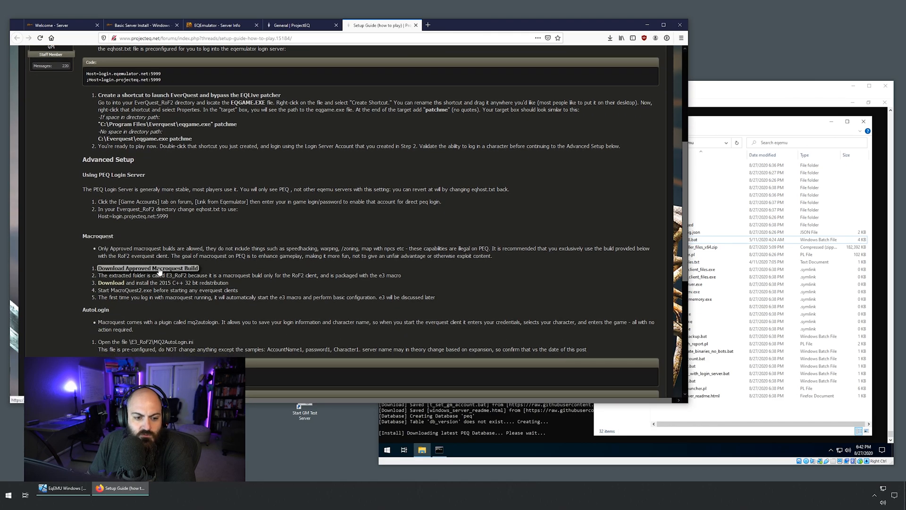
Step: View the approved Macroquest build's download page in a new tab, close that tab, and narrow the browser window again
{"action": "middle_click", "coordinate": [160, 269]}
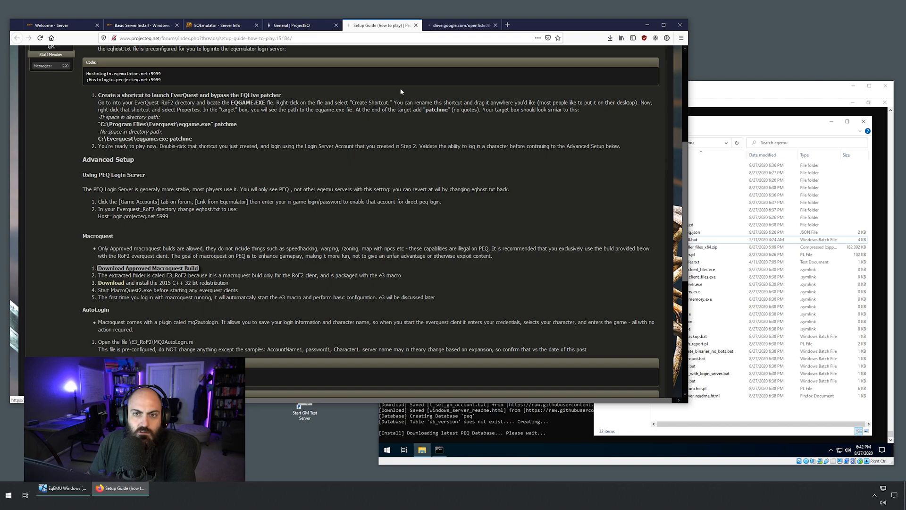
{"action": "left_click", "coordinate": [449, 26]}
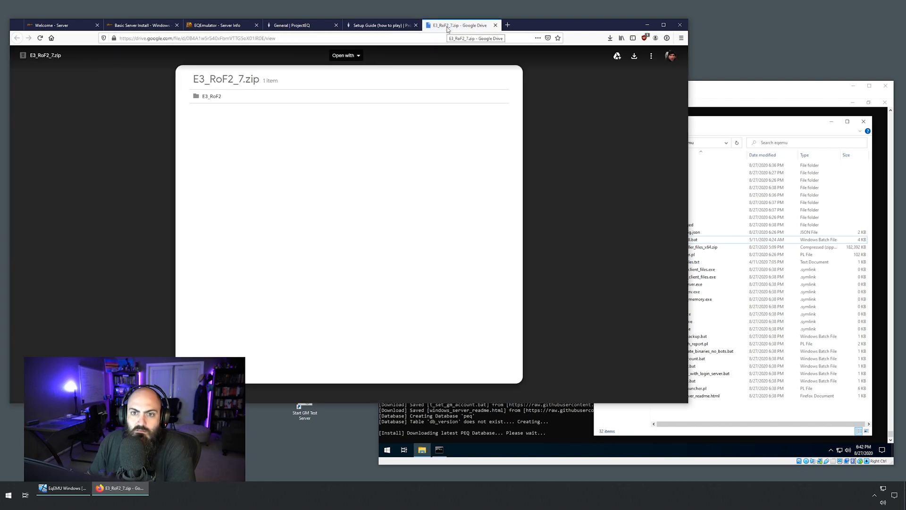
{"action": "middle_click", "coordinate": [468, 28]}
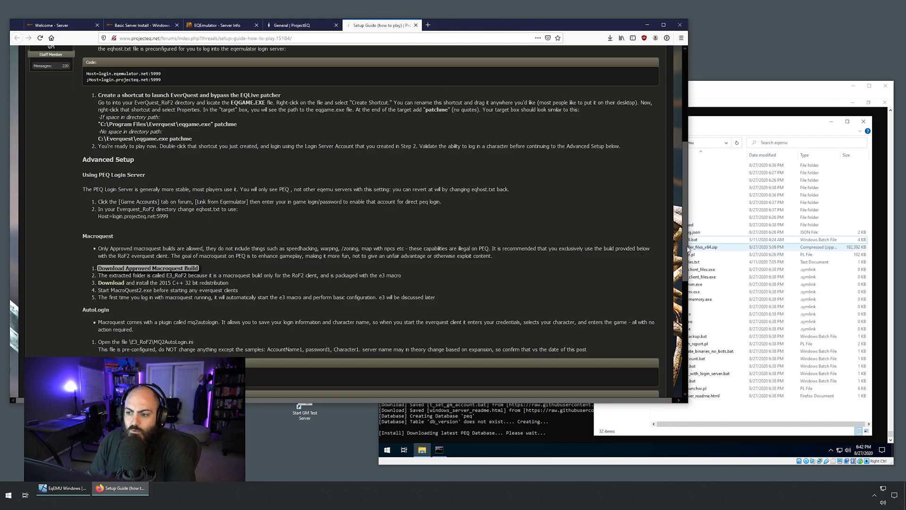
{"action": "left_click_drag", "start_coordinate": [688, 192], "coordinate": [376, 192]}
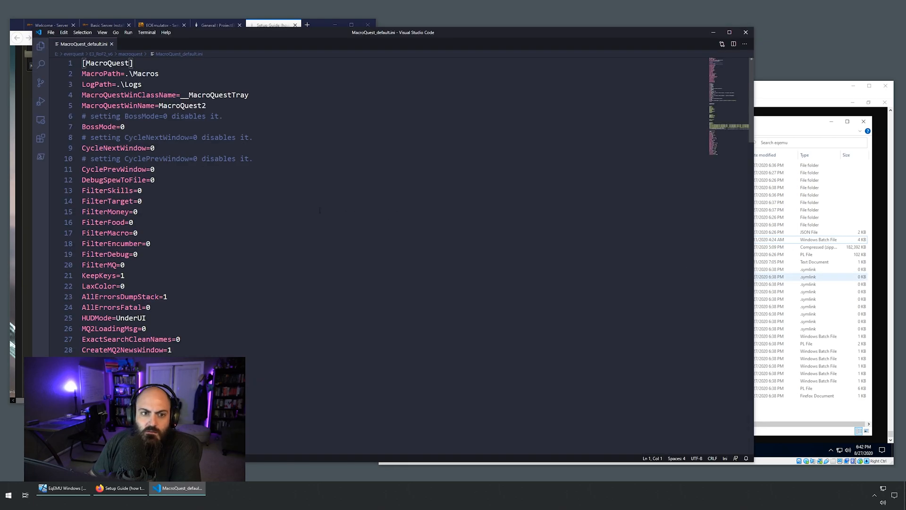
Step: Look over the settings in MacroQuest_default.ini, including the CycleNextWindow line, and close the editor
{"action": "scroll", "coordinate": [155, 127], "scroll_direction": "down", "scroll_amount": 1}
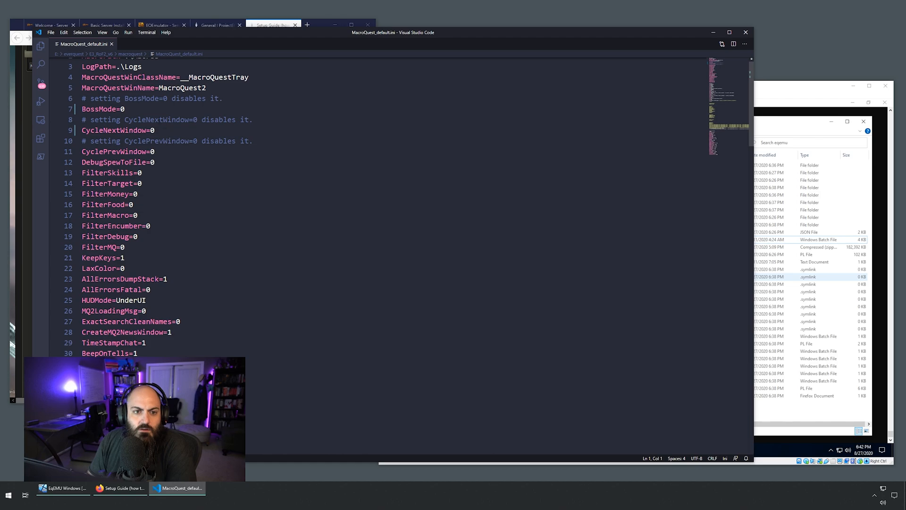
{"action": "left_click_drag", "start_coordinate": [167, 129], "coordinate": [80, 132]}
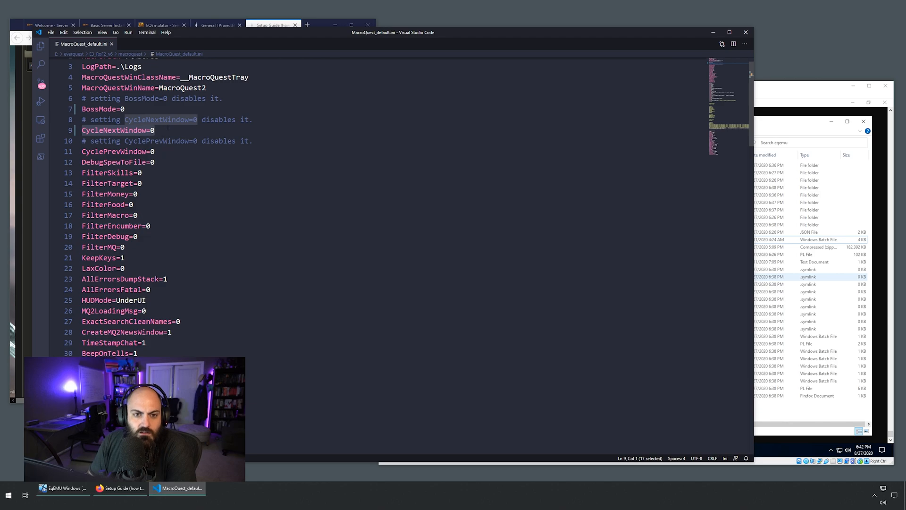
{"action": "left_click", "coordinate": [164, 133]}
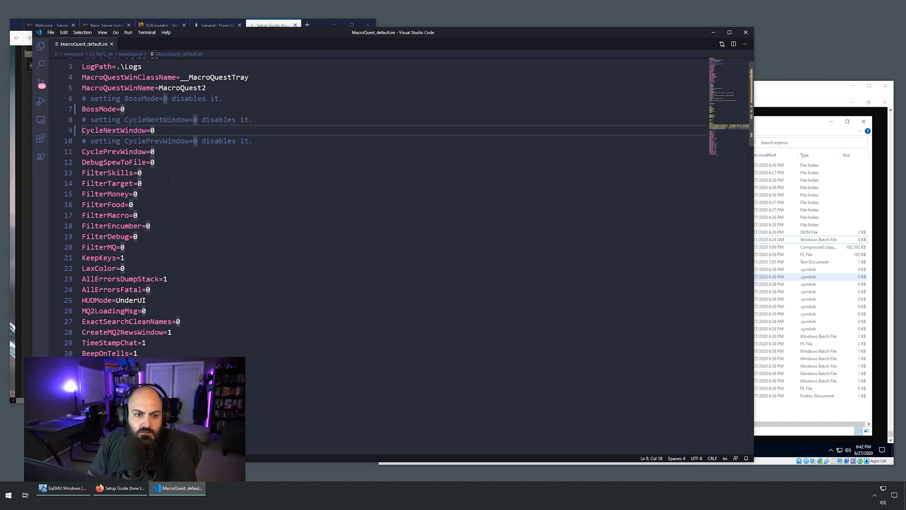
{"action": "scroll", "coordinate": [377, 208], "scroll_direction": "down", "scroll_amount": 3}
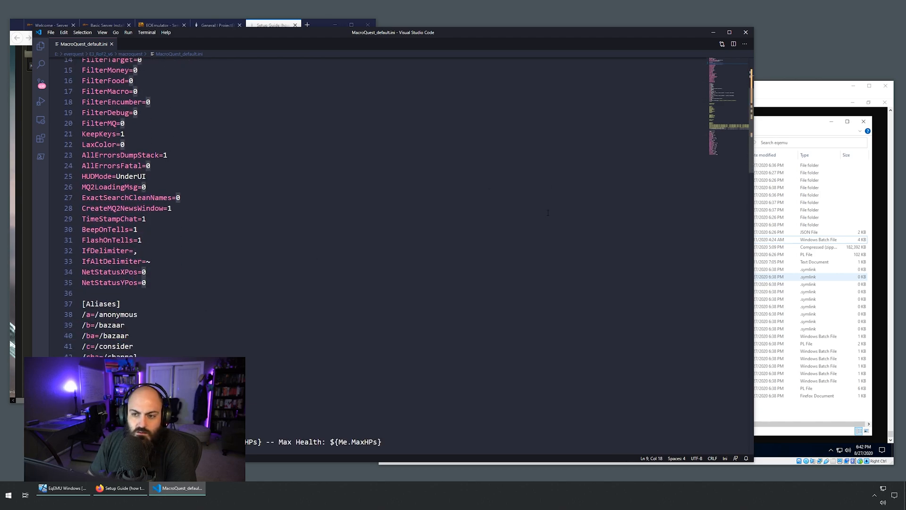
{"action": "left_click", "coordinate": [746, 33]}
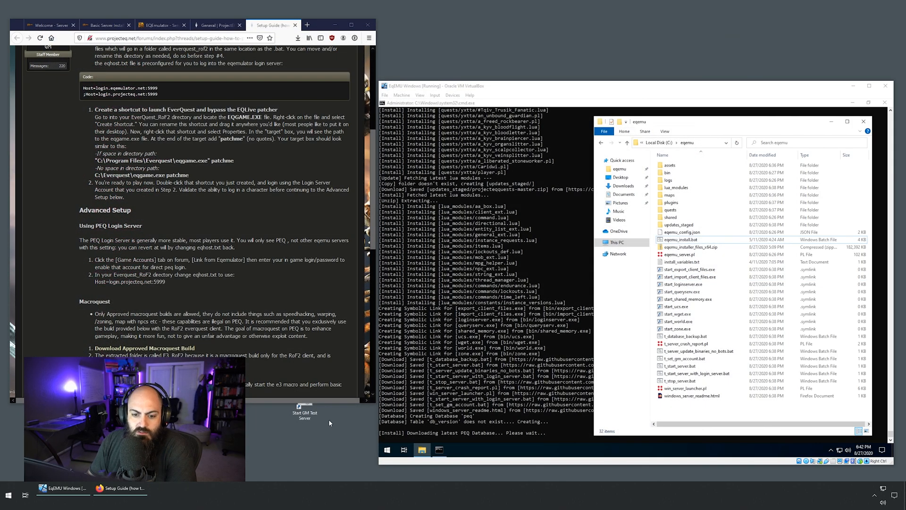
Step: Shorten the browser window to uncover the desktop shortcuts, and check the MacroQuest2 shortcut's target path in its properties
{"action": "left_click_drag", "start_coordinate": [352, 401], "coordinate": [352, 343]}
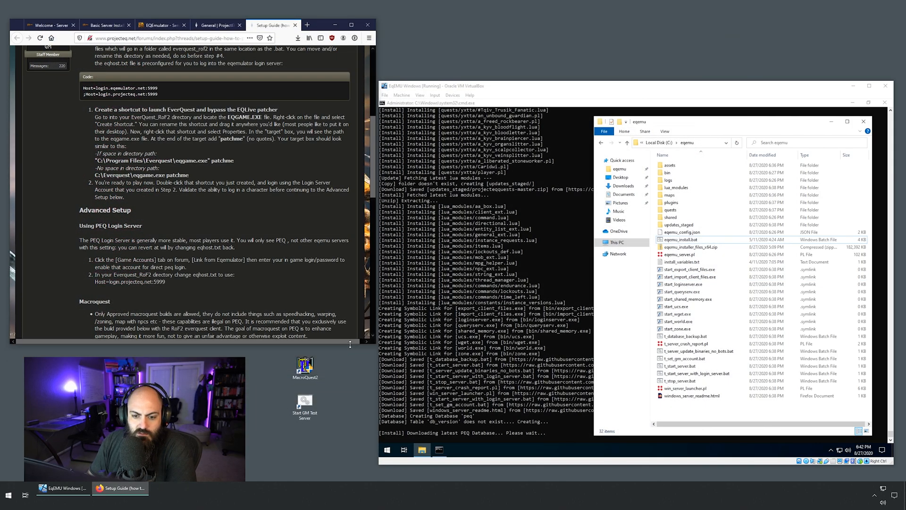
{"action": "right_click", "coordinate": [307, 366]}
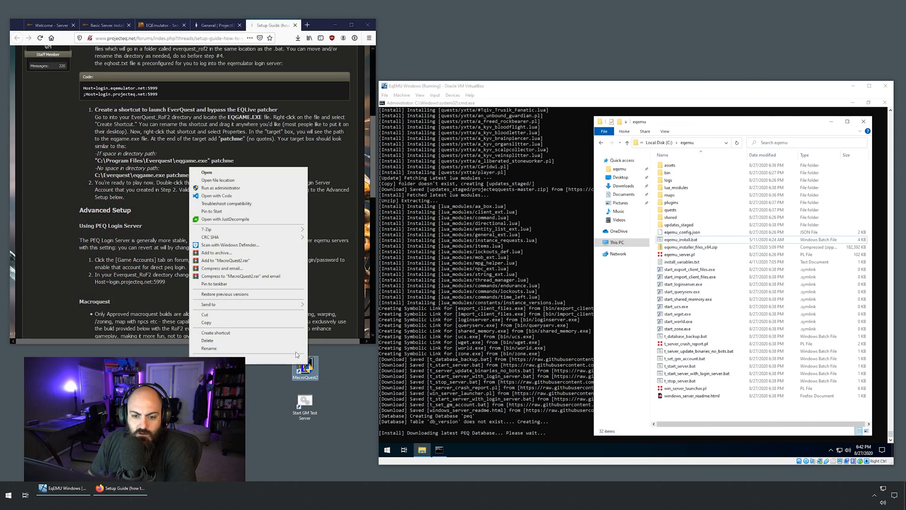
{"action": "left_click", "coordinate": [267, 359]}
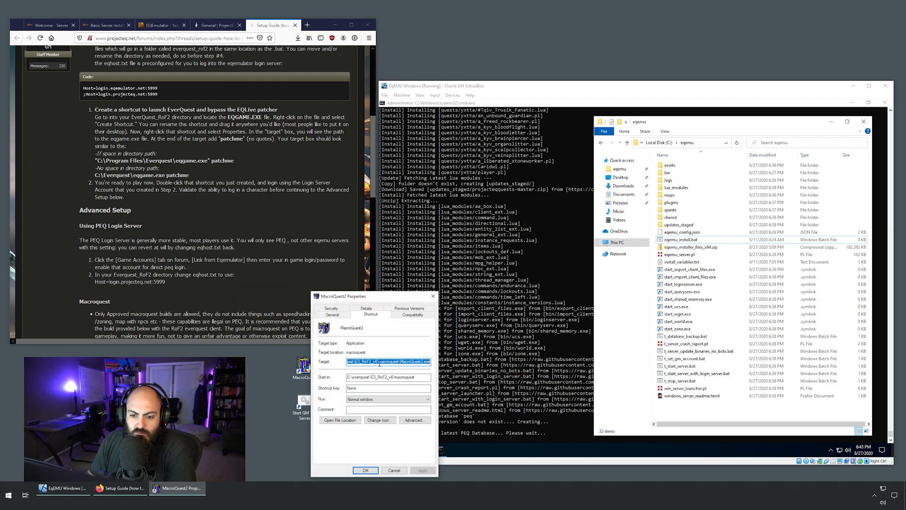
{"action": "left_click", "coordinate": [395, 470]}
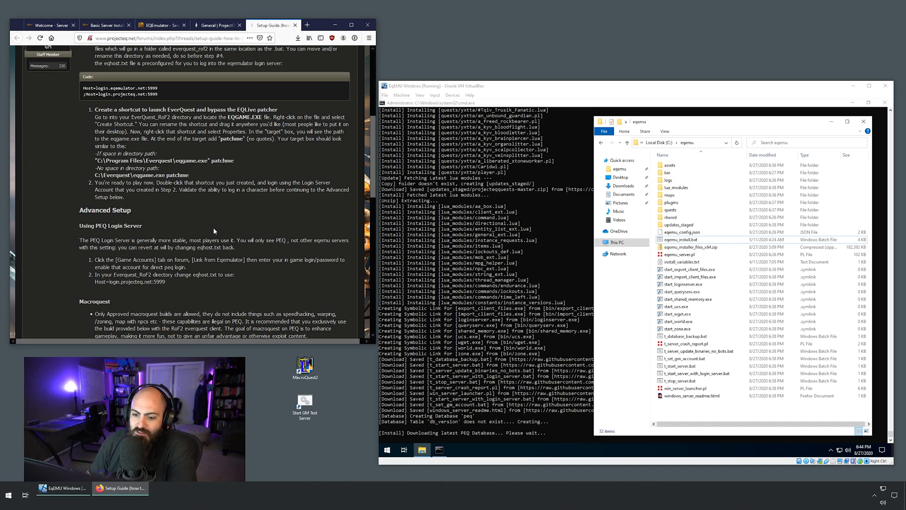
Step: Review the Setup Guide from Basic Setup down to the Macroquest section and return to its beginning
{"action": "left_click_drag", "start_coordinate": [372, 137], "coordinate": [370, 71]}
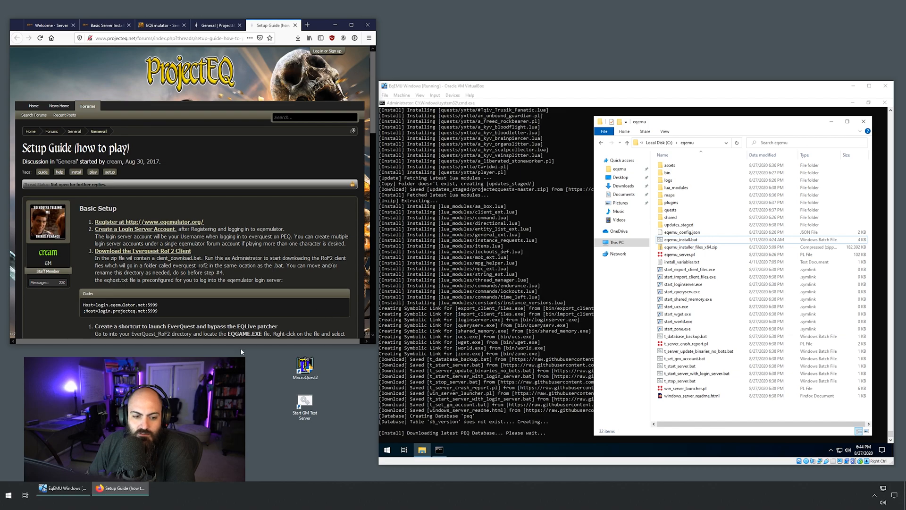
{"action": "scroll", "coordinate": [262, 308], "scroll_direction": "down", "scroll_amount": 5}
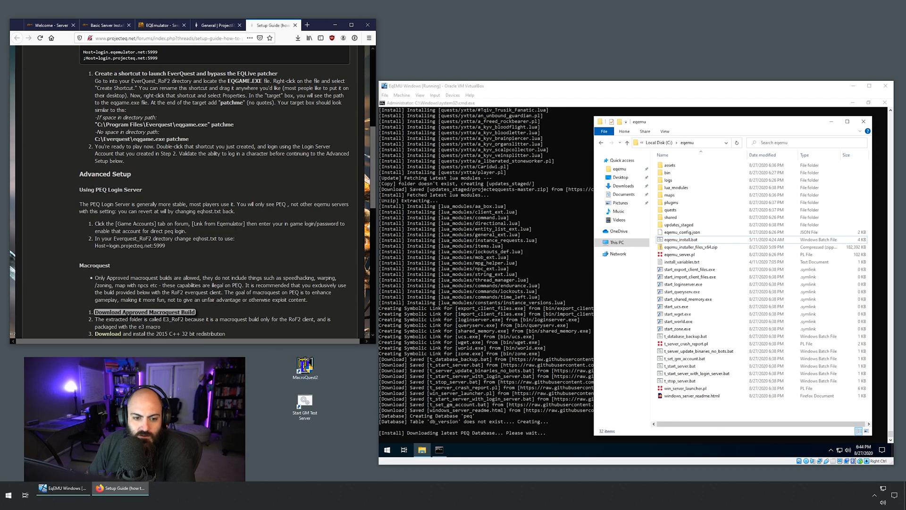
{"action": "scroll", "coordinate": [234, 226], "scroll_direction": "down", "scroll_amount": 2}
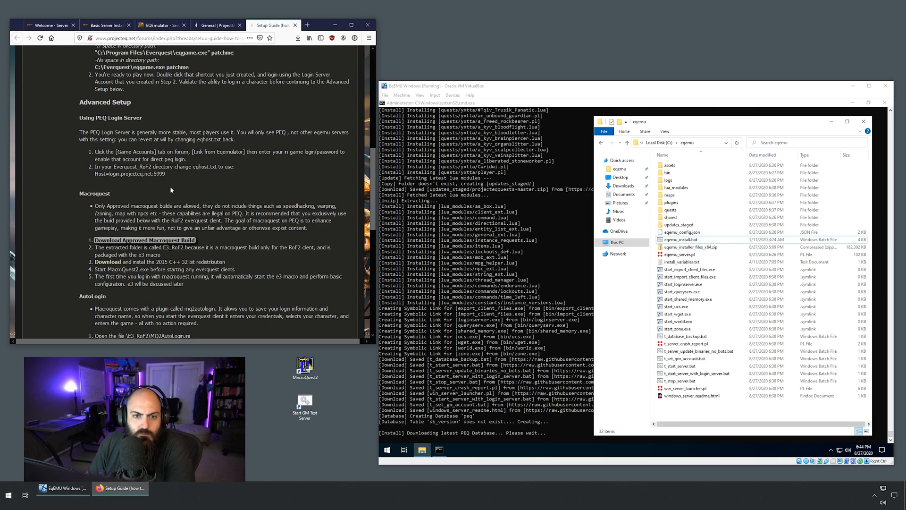
{"action": "scroll", "coordinate": [359, 122], "scroll_direction": "up", "scroll_amount": 4}
{"action": "scroll", "coordinate": [357, 80], "scroll_direction": "up", "scroll_amount": 3}
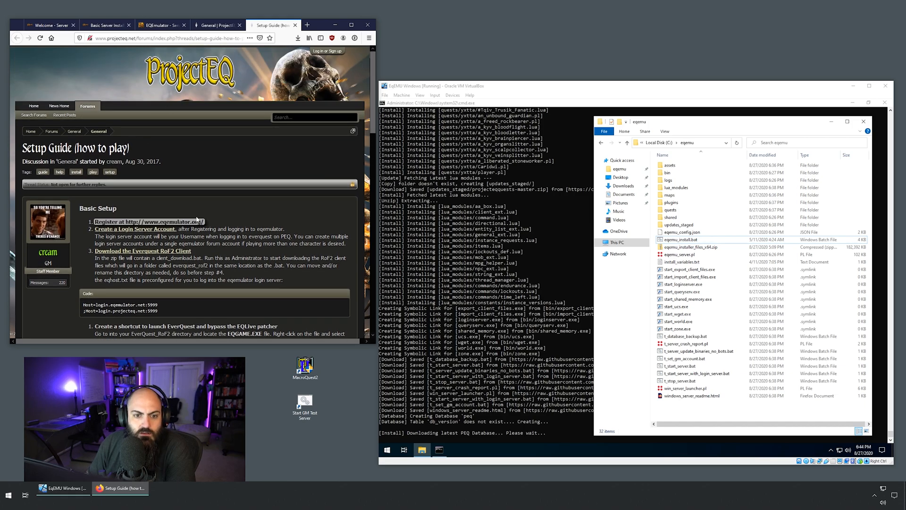
Step: Glance back over the wiki's Windows Basic Server Install page and close the EQEmulator server tab
{"action": "left_click", "coordinate": [106, 25]}
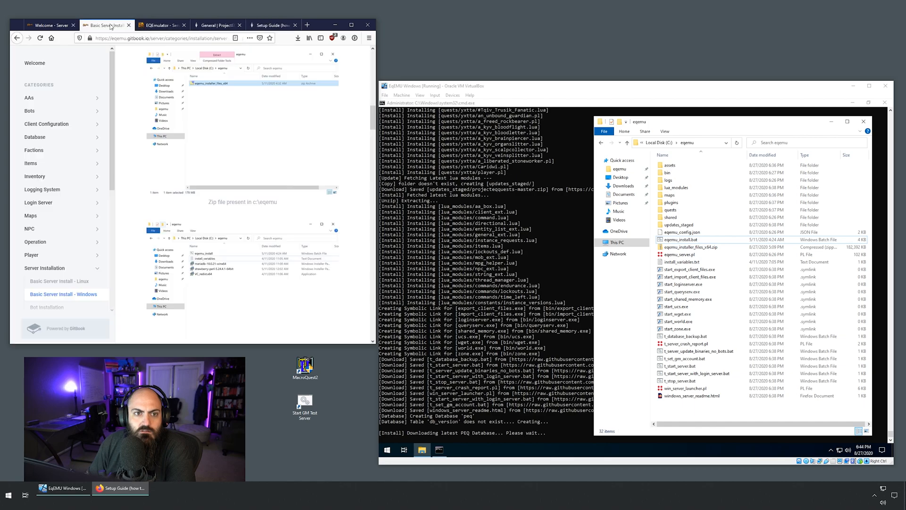
{"action": "scroll", "coordinate": [174, 164], "scroll_direction": "up", "scroll_amount": 10}
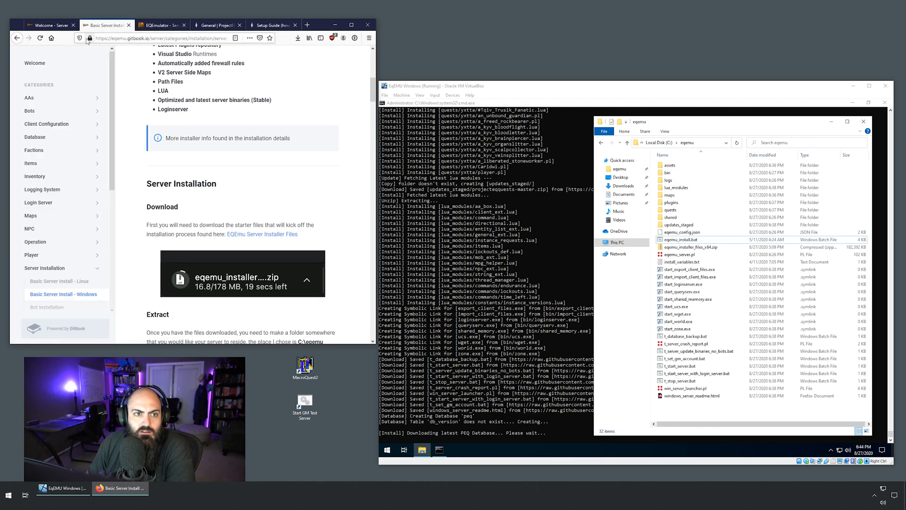
{"action": "left_click", "coordinate": [163, 25]}
{"action": "middle_click", "coordinate": [166, 28]}
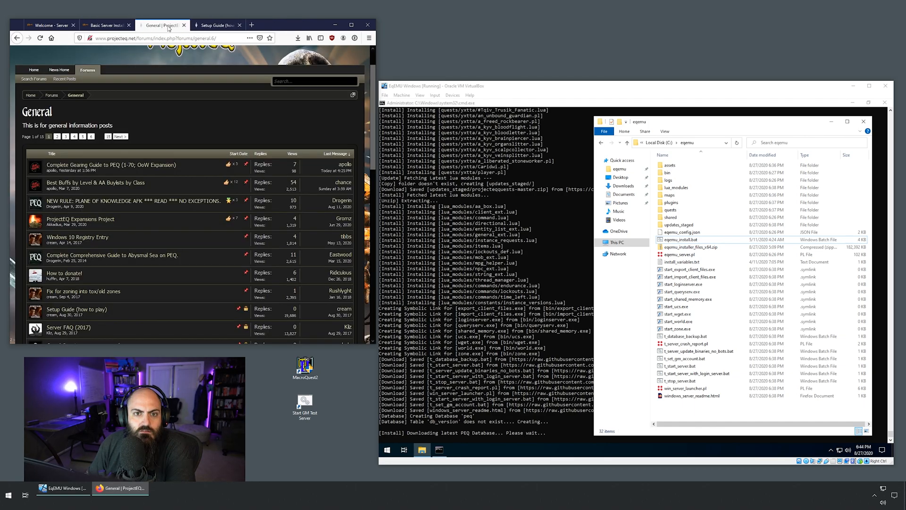
Step: Open the "Complete Gearing Guide to PEQ" thread in a new tab, skim it, and return to the General board
{"action": "middle_click", "coordinate": [156, 165]}
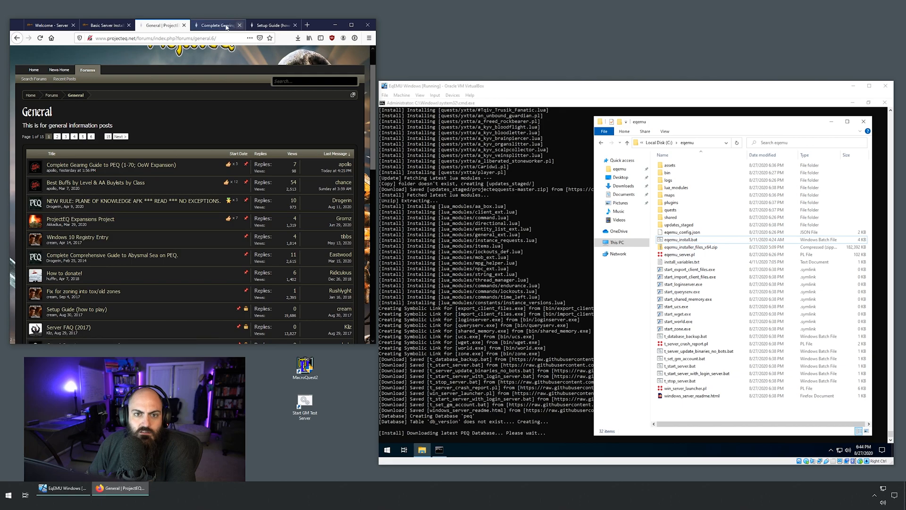
{"action": "left_click", "coordinate": [229, 26]}
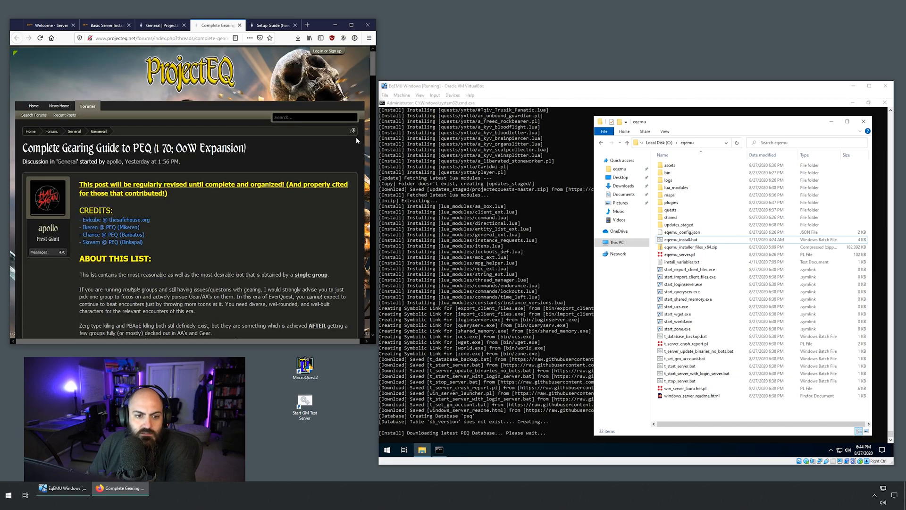
{"action": "scroll", "coordinate": [237, 260], "scroll_direction": "down", "scroll_amount": 2}
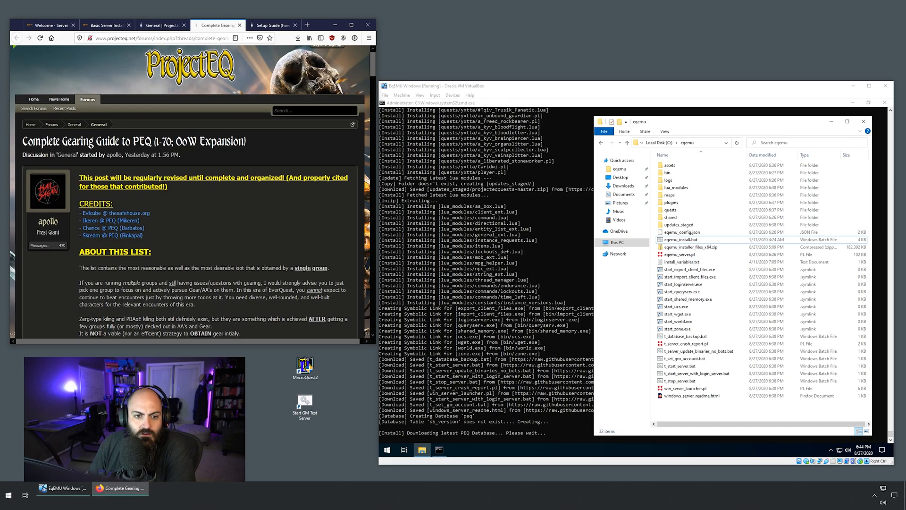
{"action": "scroll", "coordinate": [237, 259], "scroll_direction": "down", "scroll_amount": 3}
{"action": "left_click_drag", "start_coordinate": [371, 100], "coordinate": [350, 67]}
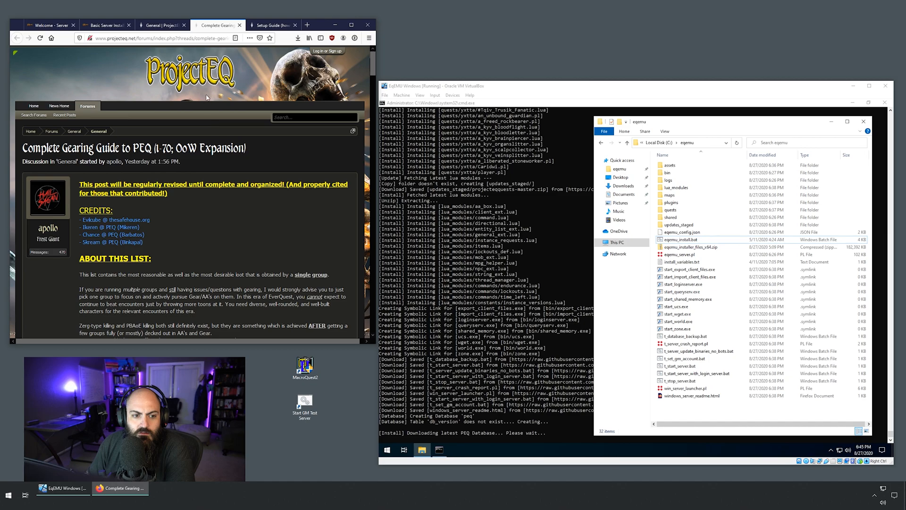
{"action": "left_click", "coordinate": [163, 25]}
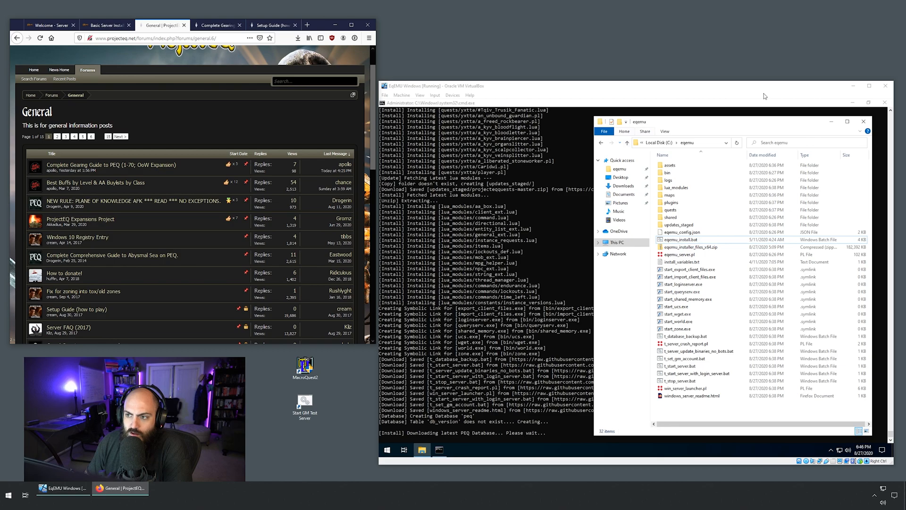
Step: Review the installer's console output, including the firewall rules, loginserver instructions and server main menu
{"action": "left_click", "coordinate": [581, 368]}
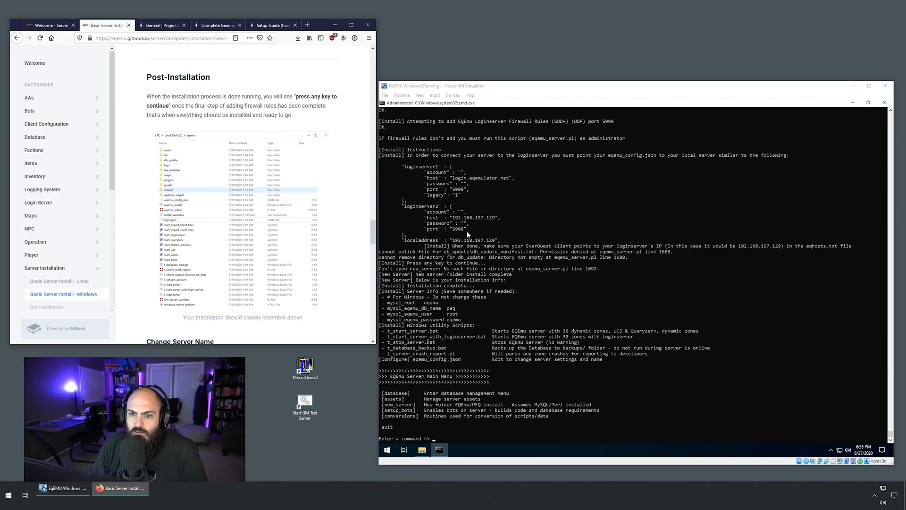
{"action": "scroll", "coordinate": [467, 234], "scroll_direction": "up", "scroll_amount": 5}
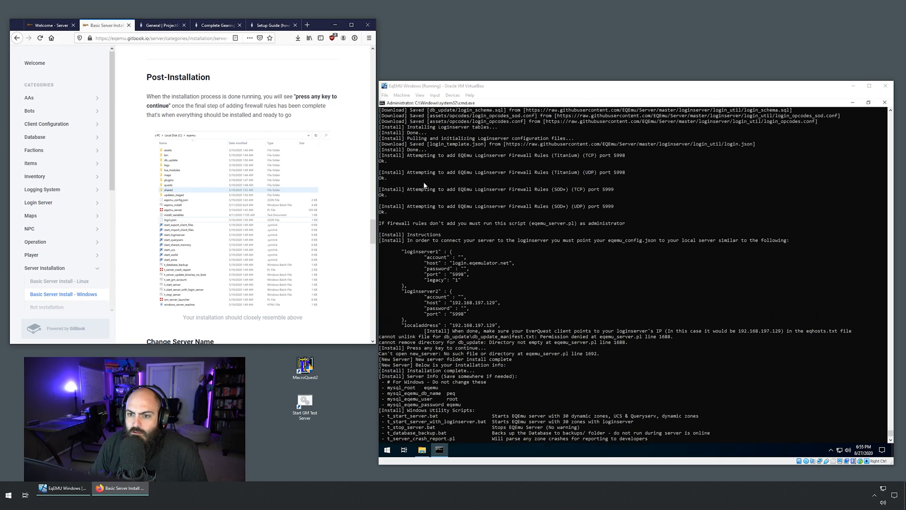
{"action": "scroll", "coordinate": [454, 251], "scroll_direction": "down", "scroll_amount": 5}
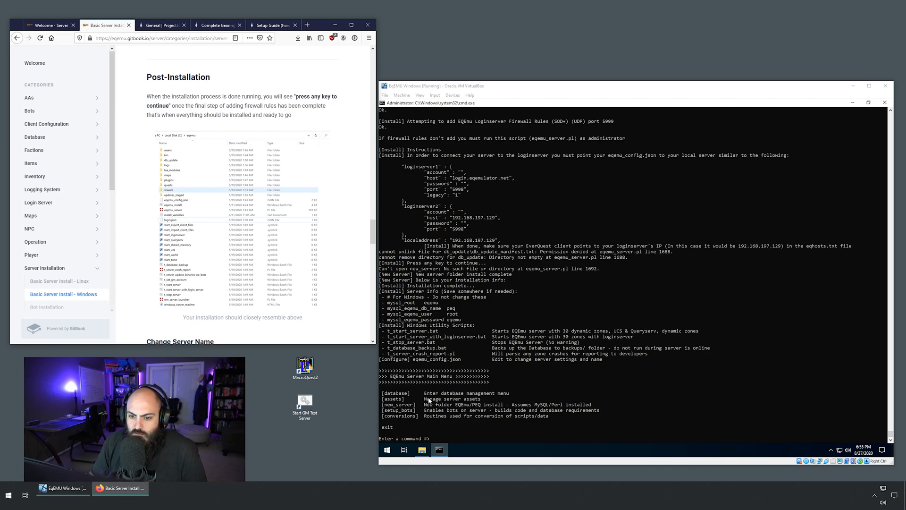
Step: Exit the EQEmu Server main menu with the exit command and dismiss the console window
{"action": "left_click", "coordinate": [533, 423]}
{"action": "type", "text": "exit"}
{"action": "key", "text": "Return"}
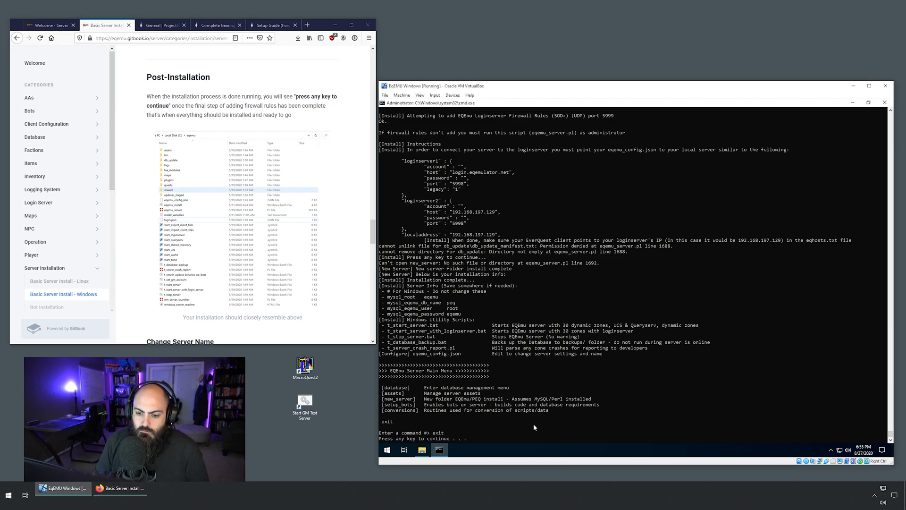
{"action": "key", "text": "Return"}
Step: Bring up the eqemu folder in the virtual machine and find the guide's Change Server Name section
{"action": "left_click", "coordinate": [422, 449]}
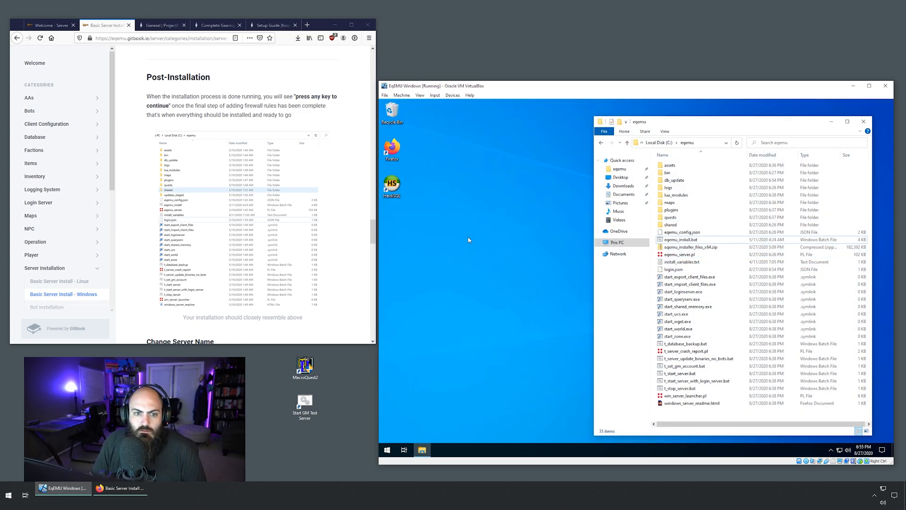
{"action": "scroll", "coordinate": [215, 179], "scroll_direction": "down", "scroll_amount": 3}
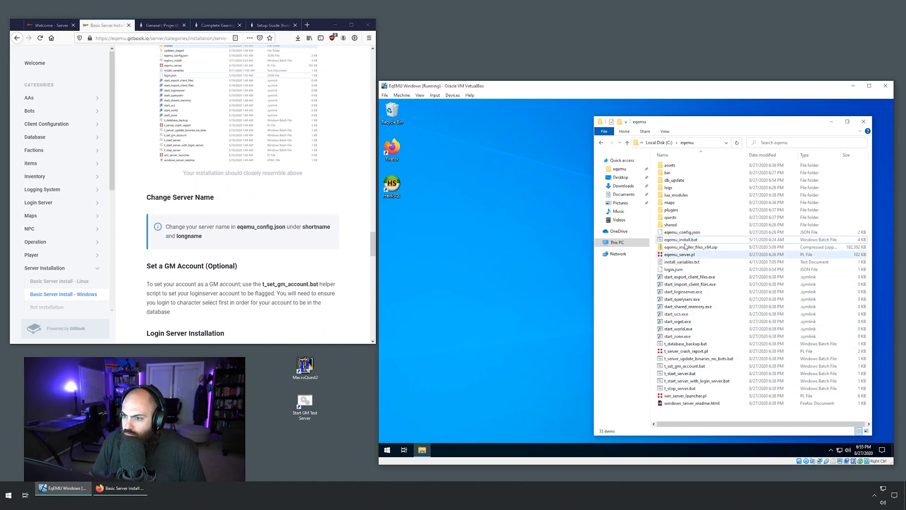
Step: Run VSCodeUserSetup-x64-1.48.2.exe from the virtual machine's Downloads folder and accept its license agreement
{"action": "double_click", "coordinate": [678, 123]}
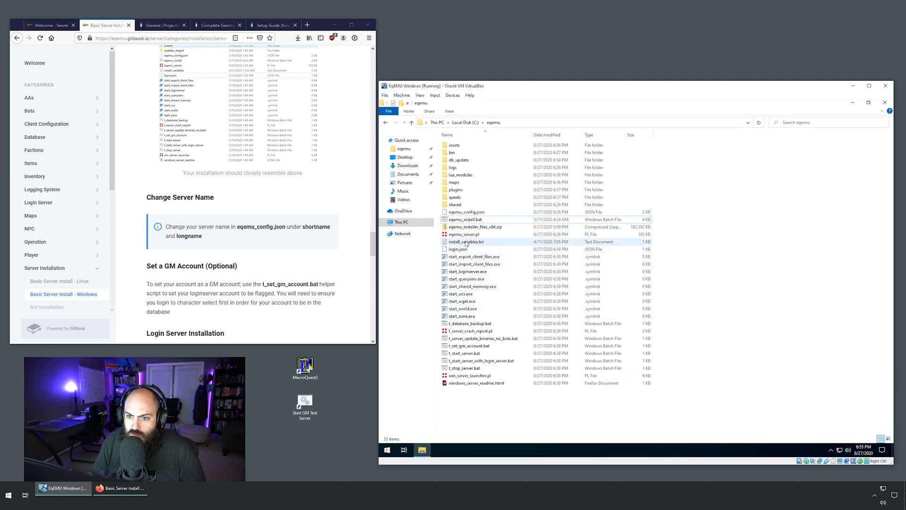
{"action": "right_click", "coordinate": [467, 212]}
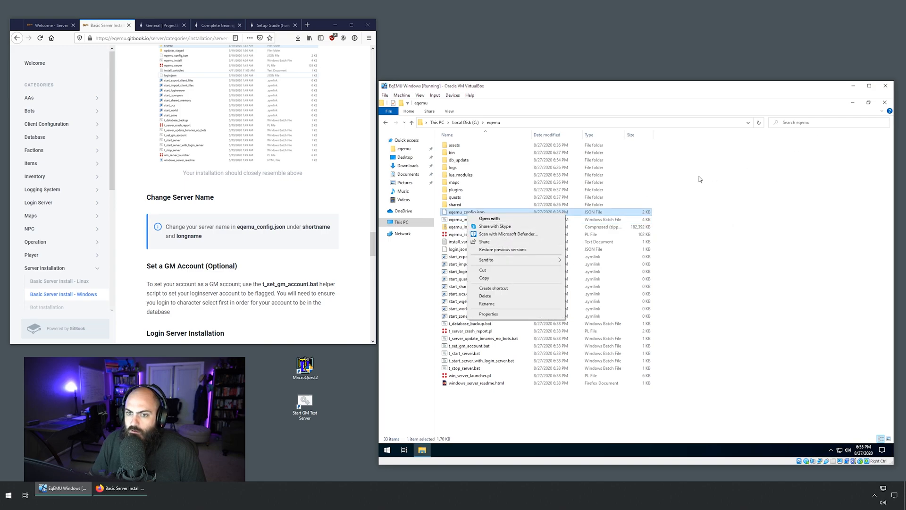
{"action": "left_click", "coordinate": [404, 166]}
{"action": "double_click", "coordinate": [478, 155]}
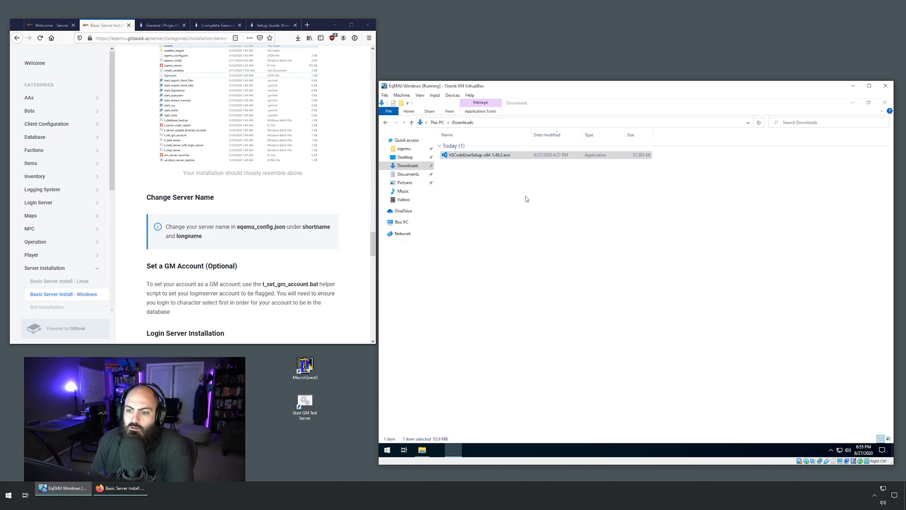
{"action": "left_click", "coordinate": [567, 322]}
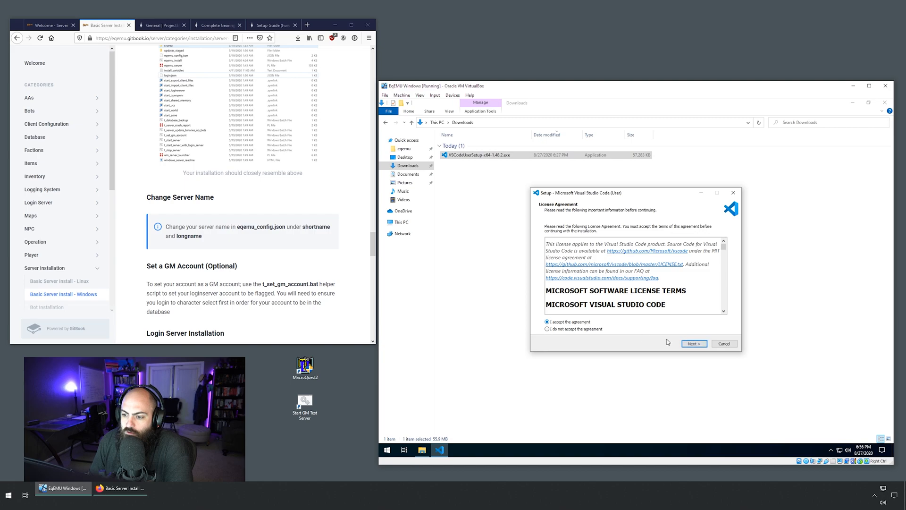
Step: Install Visual Studio Code with the default setup options and launch it on finishing
{"action": "left_click", "coordinate": [694, 343]}
{"action": "left_click", "coordinate": [696, 342]}
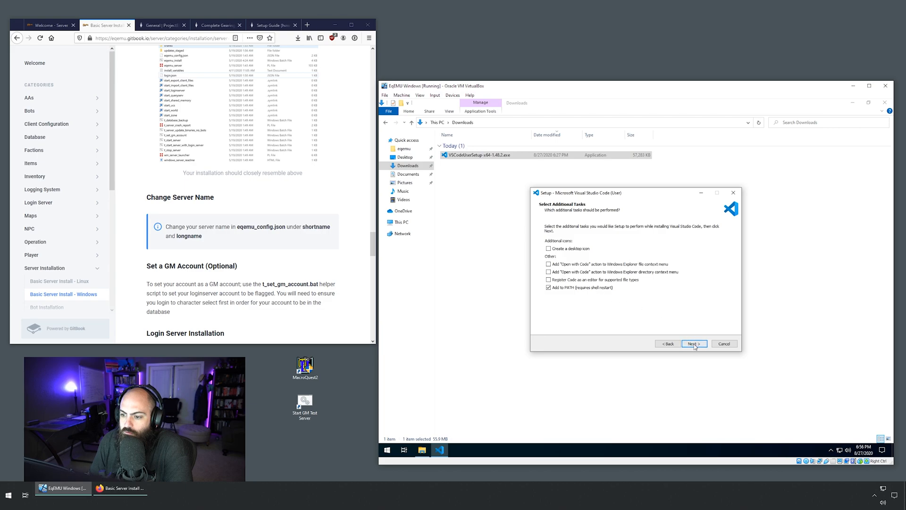
{"action": "left_click", "coordinate": [691, 343]}
{"action": "left_click", "coordinate": [695, 345]}
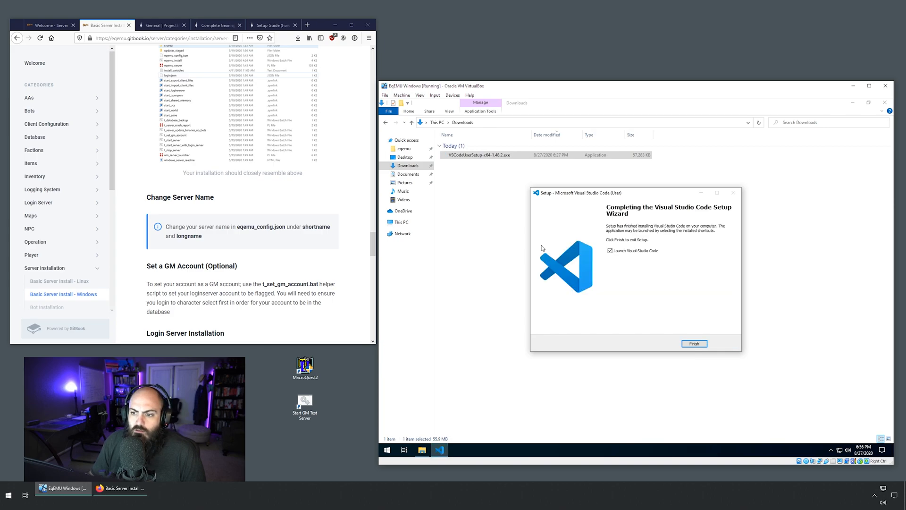
{"action": "left_click", "coordinate": [694, 344]}
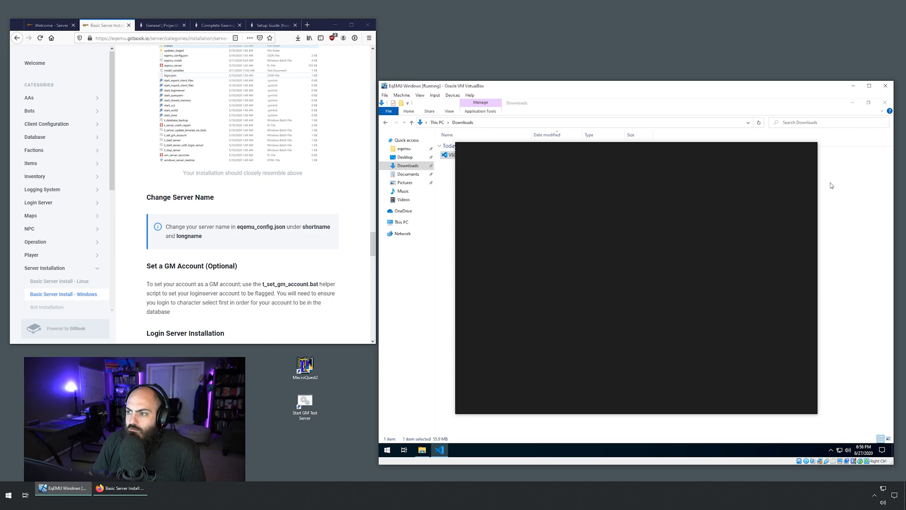
Step: Dismiss the Visual Studio Code Welcome page and open eqemu_config.json from the eqemu folder in the maximized editor
{"action": "left_click", "coordinate": [844, 203]}
{"action": "left_click", "coordinate": [386, 123]}
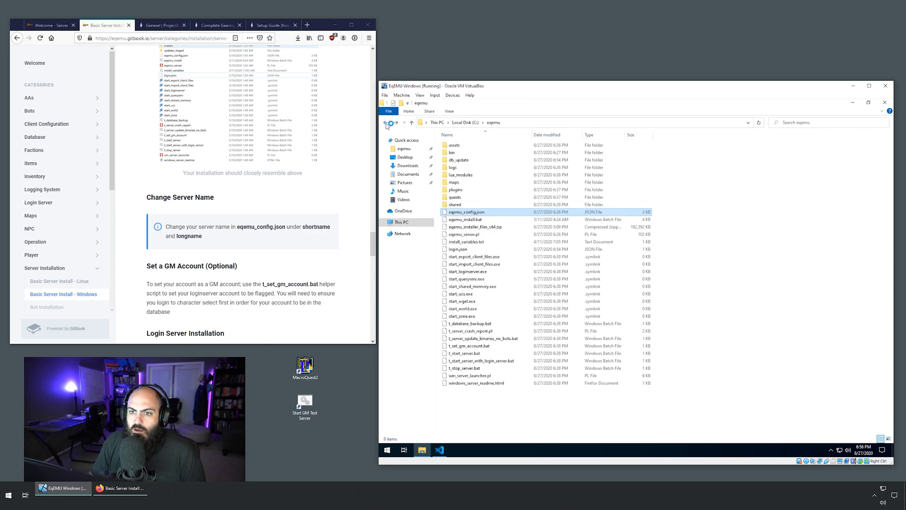
{"action": "key", "text": "Return"}
{"action": "right_click", "coordinate": [491, 213]}
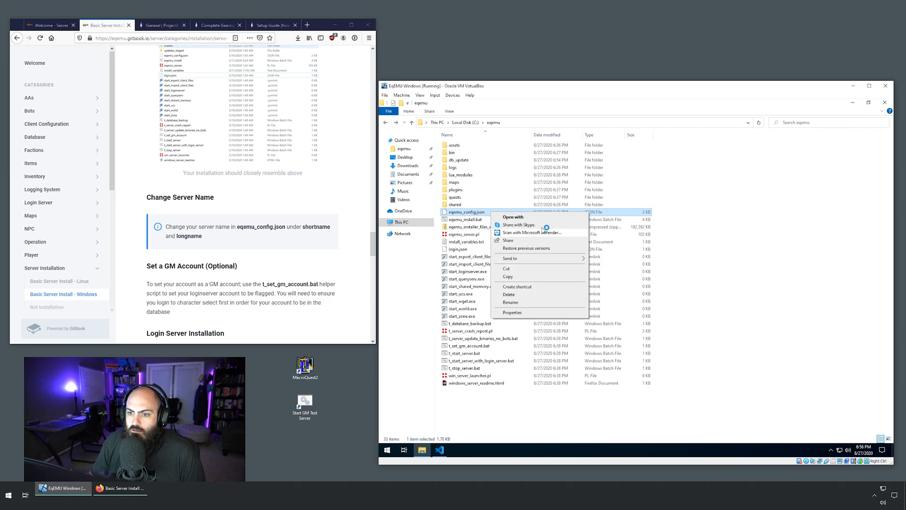
{"action": "left_click", "coordinate": [713, 348]}
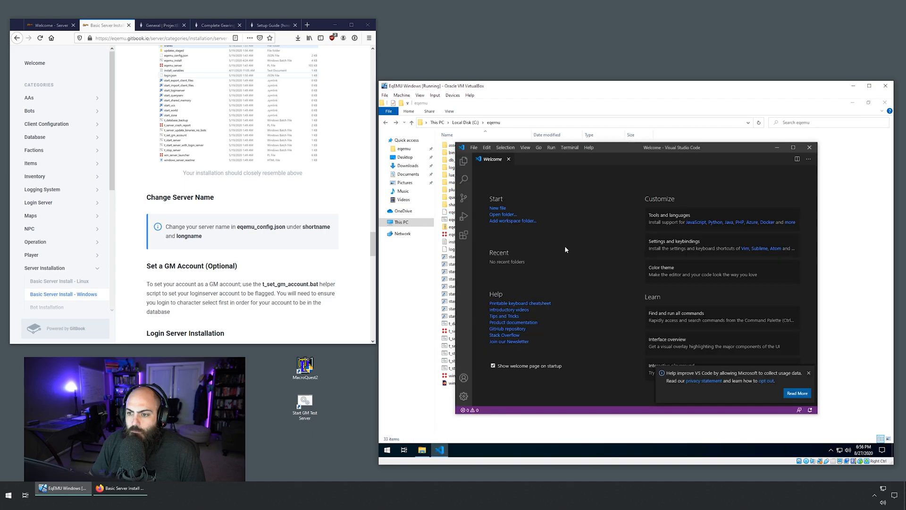
{"action": "left_click", "coordinate": [508, 159]}
{"action": "left_click_drag", "start_coordinate": [666, 152], "coordinate": [737, 161]}
{"action": "left_click_drag", "start_coordinate": [471, 212], "coordinate": [671, 222]}
{"action": "double_click", "coordinate": [797, 159]}
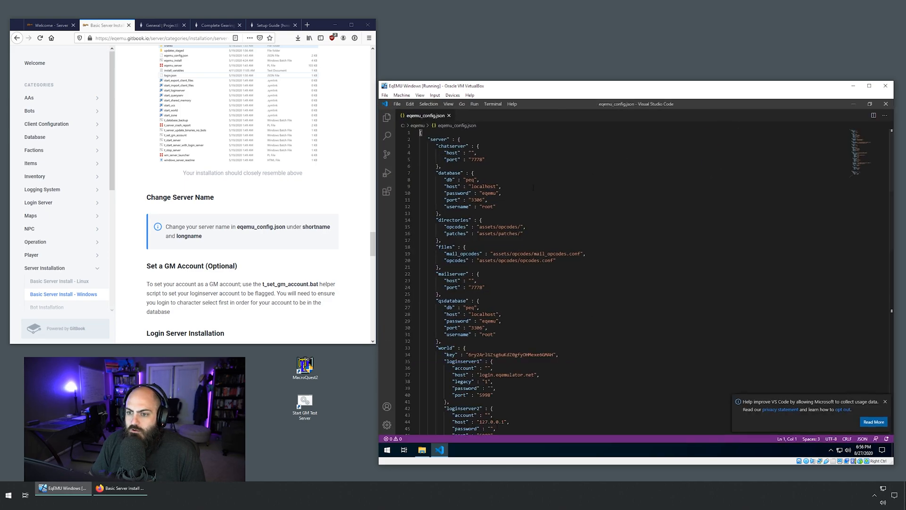
Step: Set the loginserver1 host in eqemu_config.json to 127.0.0.1 and save the file
{"action": "scroll", "coordinate": [491, 189], "scroll_direction": "down", "scroll_amount": 3}
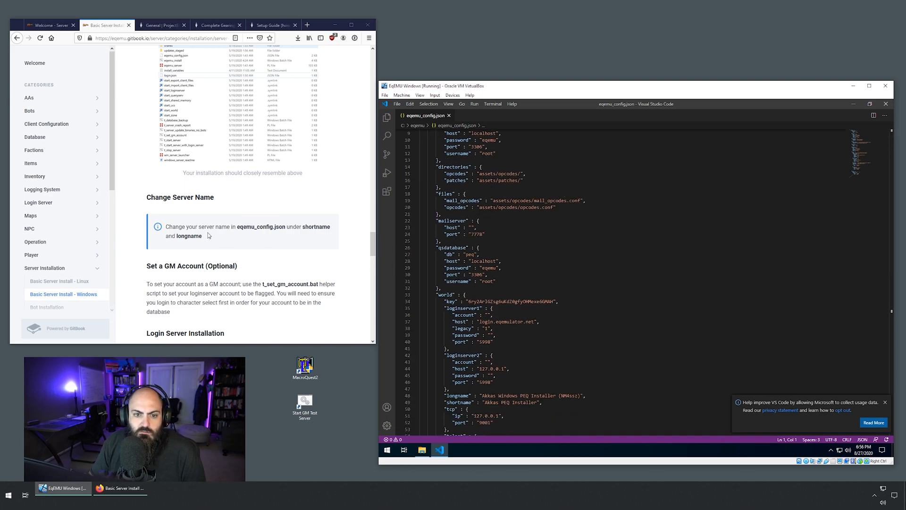
{"action": "scroll", "coordinate": [492, 283], "scroll_direction": "down", "scroll_amount": 4}
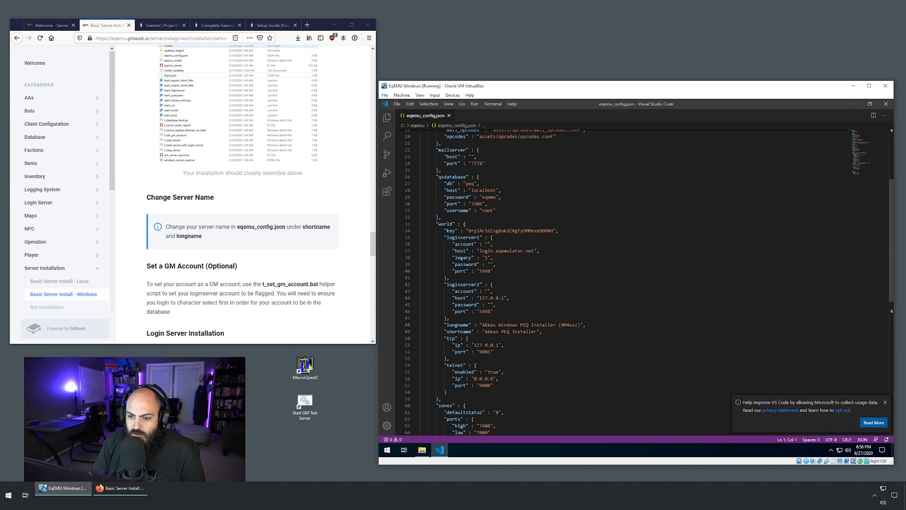
{"action": "scroll", "coordinate": [649, 283], "scroll_direction": "down", "scroll_amount": 2}
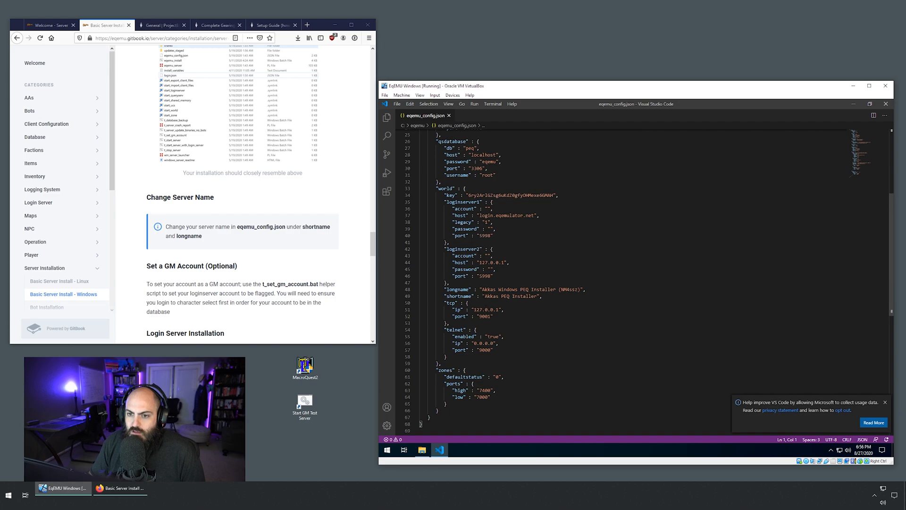
{"action": "scroll", "coordinate": [649, 283], "scroll_direction": "up", "scroll_amount": 1}
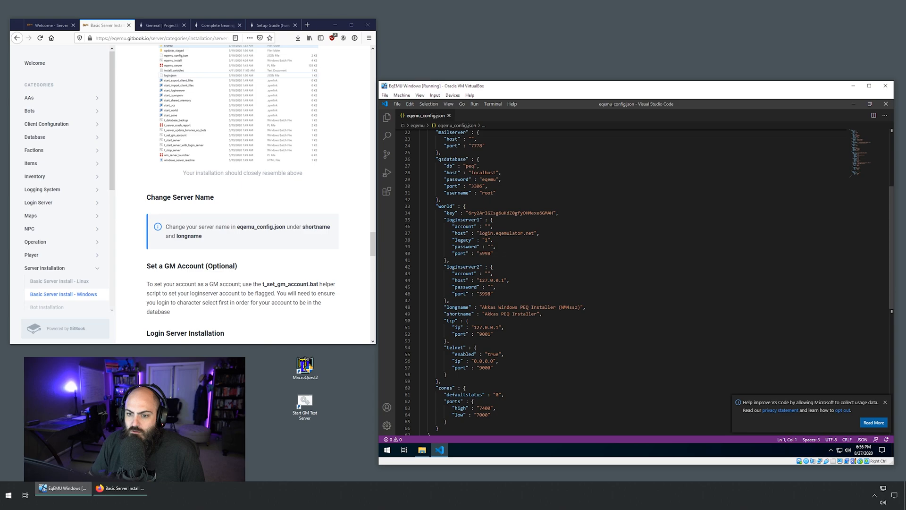
{"action": "left_click_drag", "start_coordinate": [477, 234], "coordinate": [505, 233]}
{"action": "left_click", "coordinate": [509, 233]}
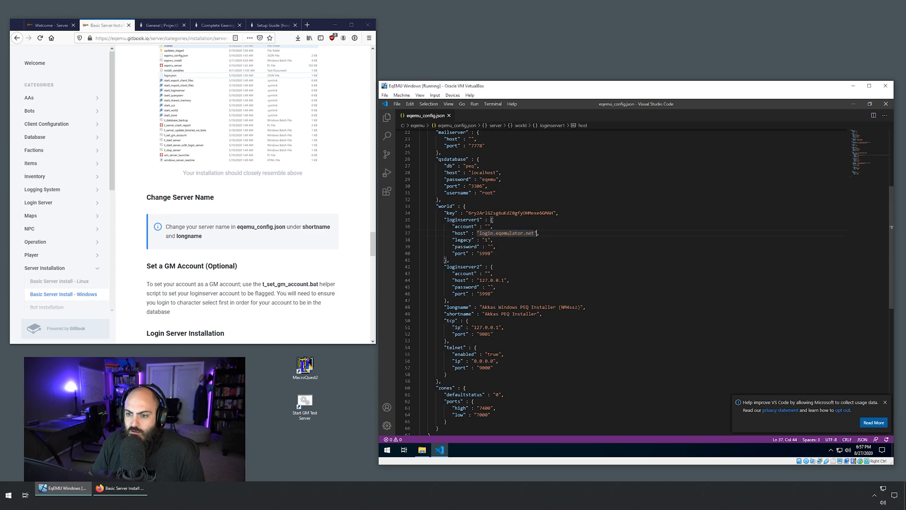
{"action": "left_click_drag", "start_coordinate": [534, 233], "coordinate": [478, 233]}
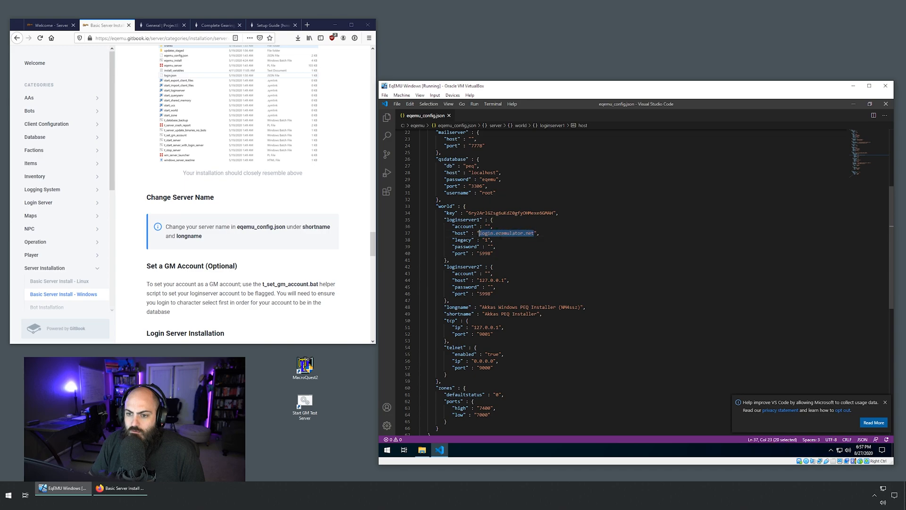
{"action": "type", "text": "172"}
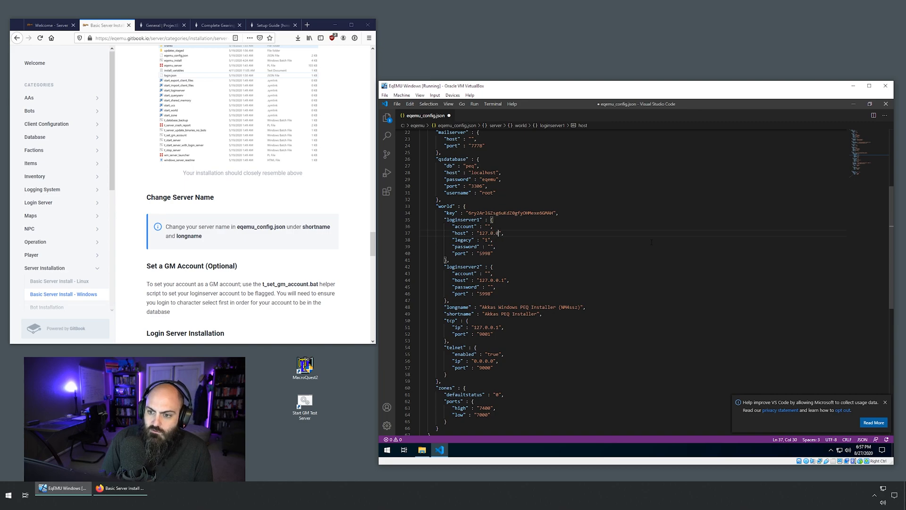
{"action": "type", "text": ".0.0.1"}
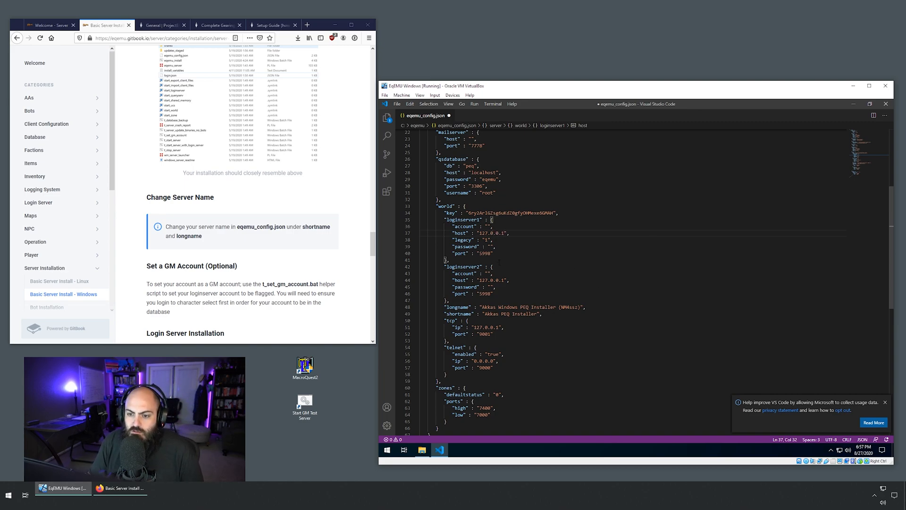
{"action": "key", "text": "ctrl+s"}
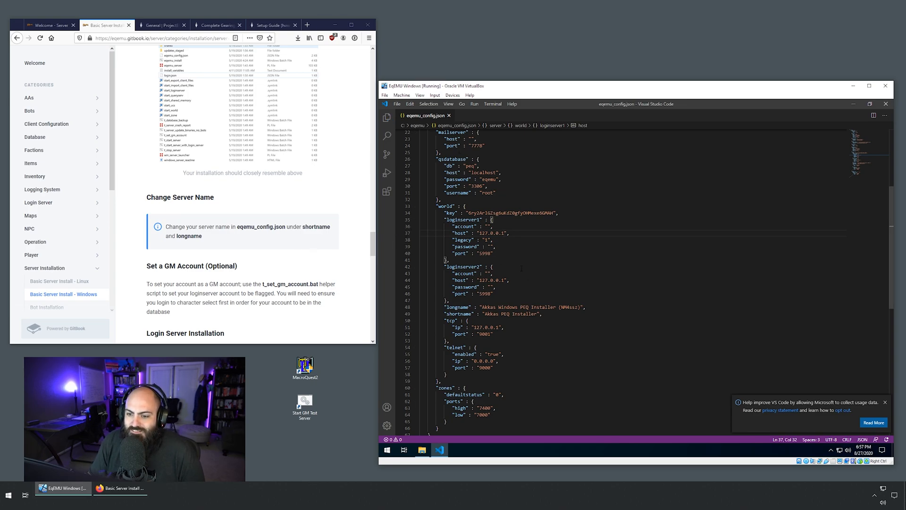
Step: Minimize the config editor and read the guide's Login Server Installation section
{"action": "scroll", "coordinate": [521, 268], "scroll_direction": "down", "scroll_amount": 1}
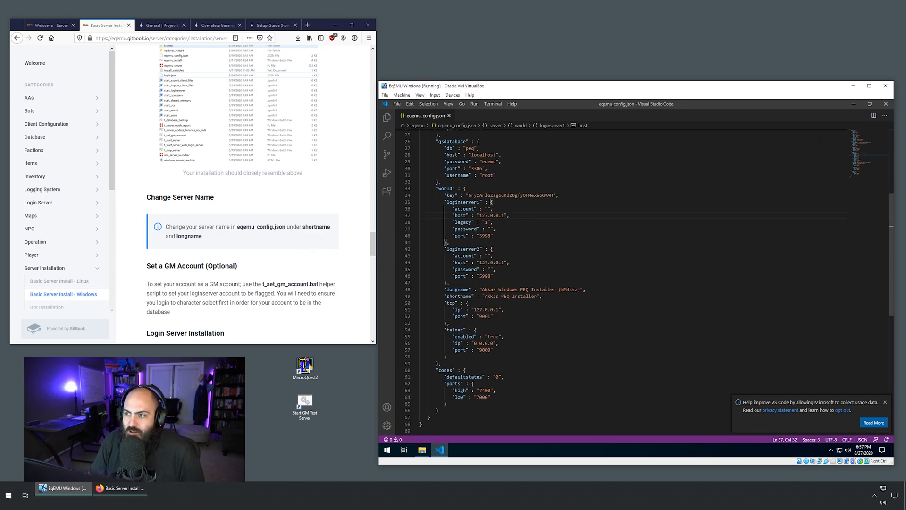
{"action": "left_click", "coordinate": [853, 104]}
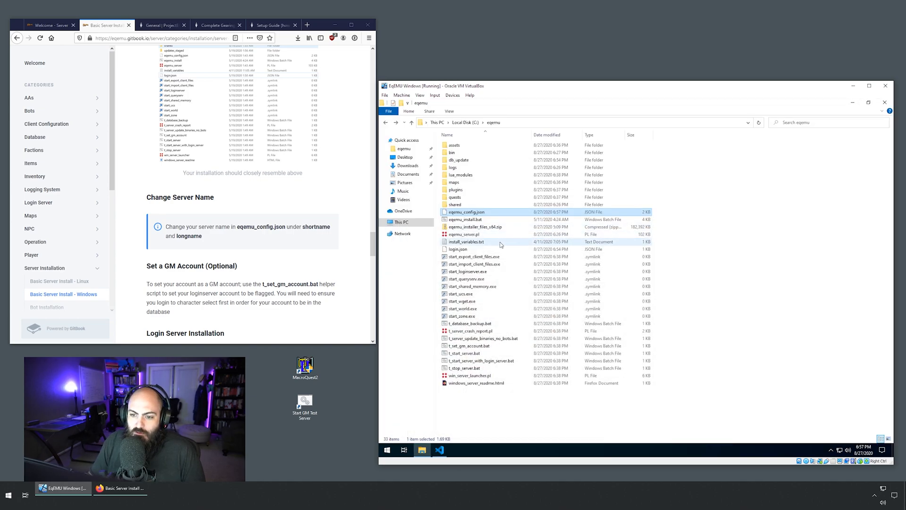
{"action": "scroll", "coordinate": [280, 266], "scroll_direction": "down", "scroll_amount": 2}
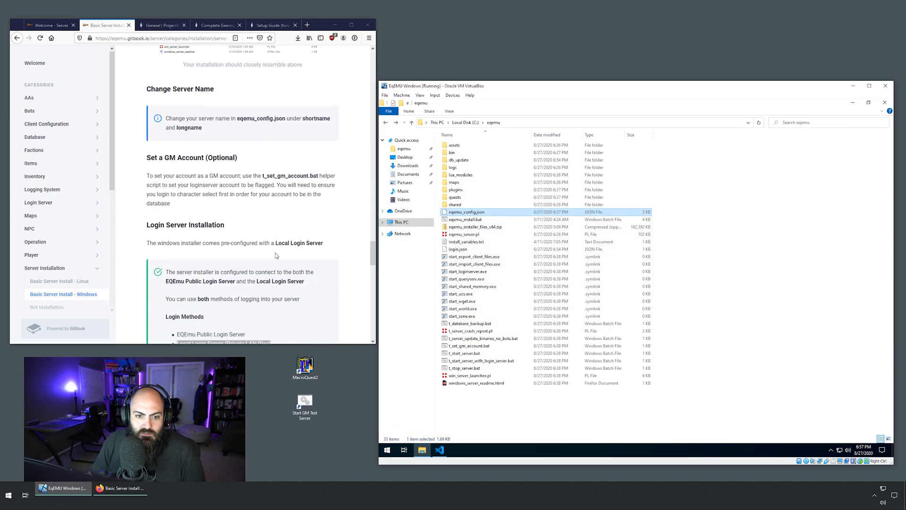
{"action": "scroll", "coordinate": [215, 252], "scroll_direction": "down", "scroll_amount": 1}
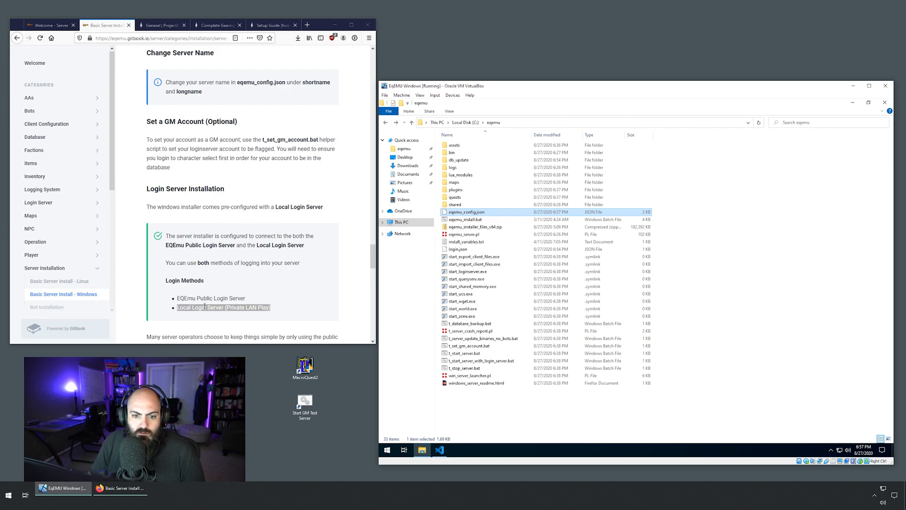
{"action": "scroll", "coordinate": [206, 310], "scroll_direction": "down", "scroll_amount": 3}
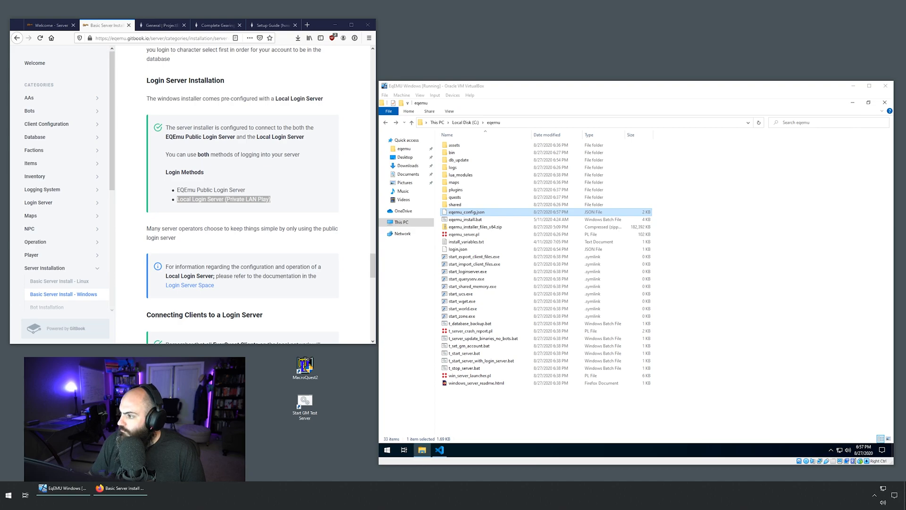
Step: Bring up the host's everquest_rof2_test folder, browse past the eqclient files, and open the folder in Visual Studio Code
{"action": "left_click_drag", "start_coordinate": [905, 202], "coordinate": [255, 44]}
{"action": "left_click", "coordinate": [259, 309]}
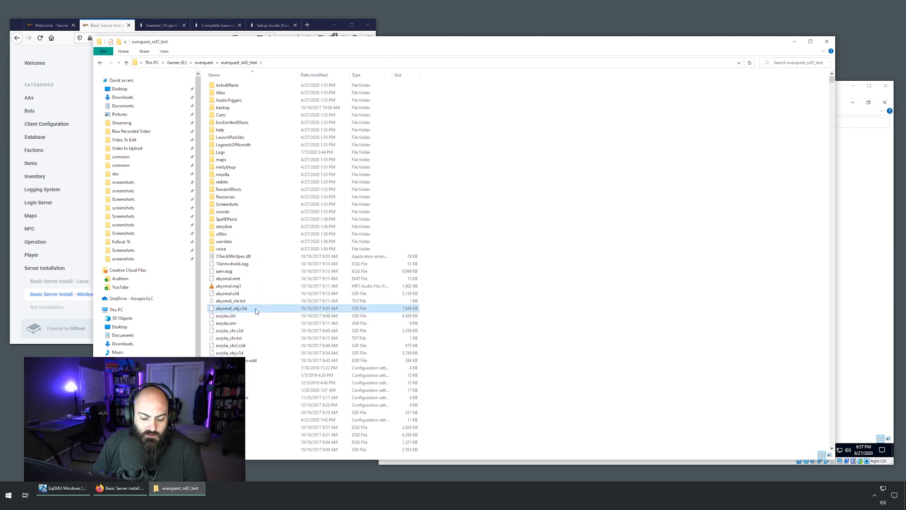
{"action": "type", "text": "eqc"}
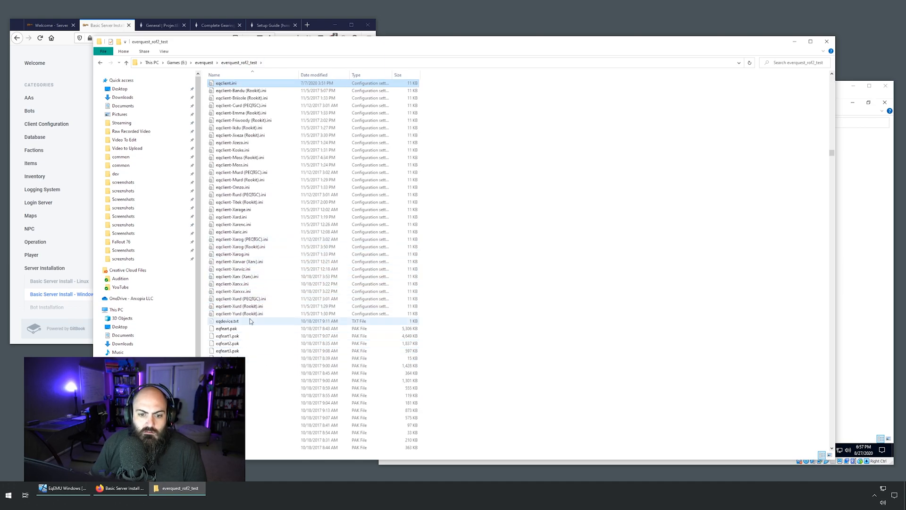
{"action": "scroll", "coordinate": [249, 325], "scroll_direction": "down", "scroll_amount": 4}
{"action": "right_click", "coordinate": [246, 408]}
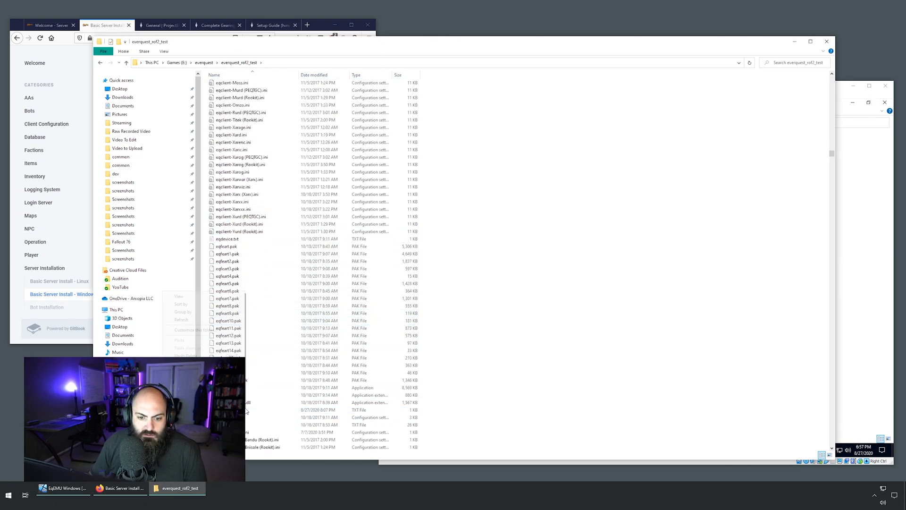
{"action": "left_click", "coordinate": [215, 364]}
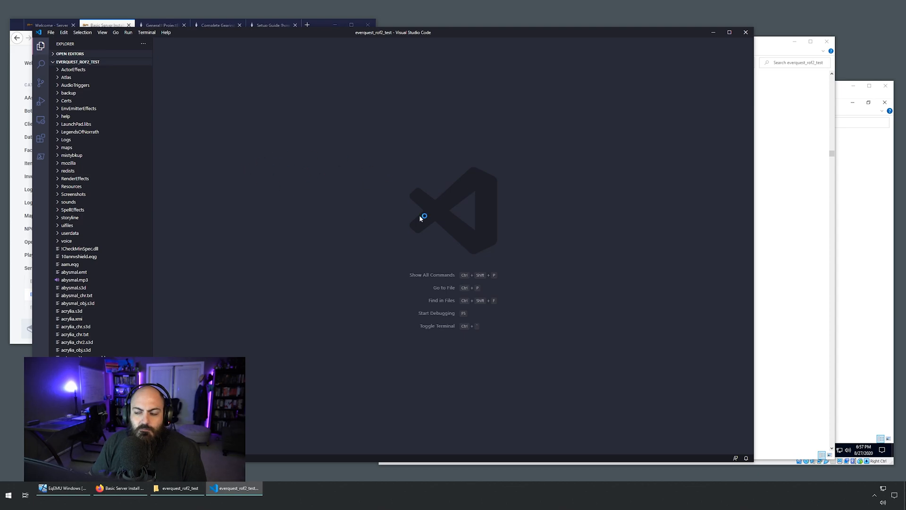
Step: Look up the virtual machine's IP address by running ipconfig in its command prompt
{"action": "left_click", "coordinate": [843, 91]}
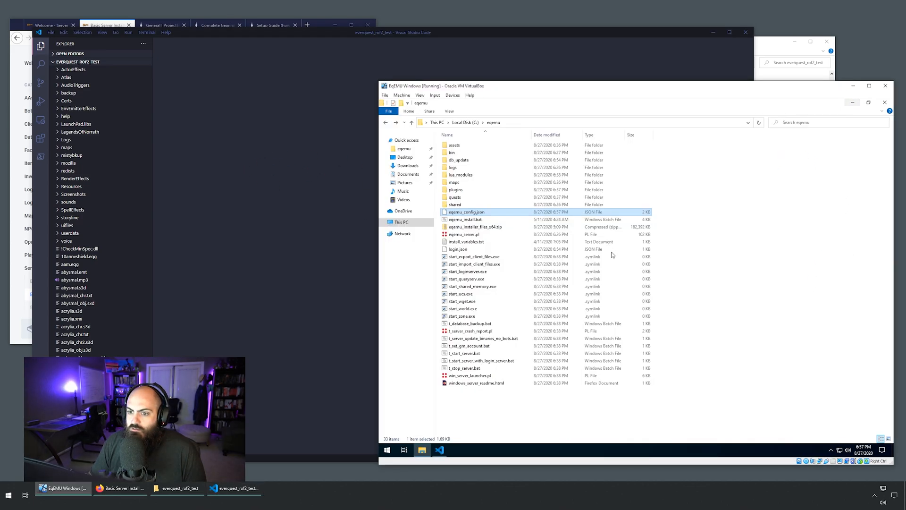
{"action": "left_click", "coordinate": [421, 449]}
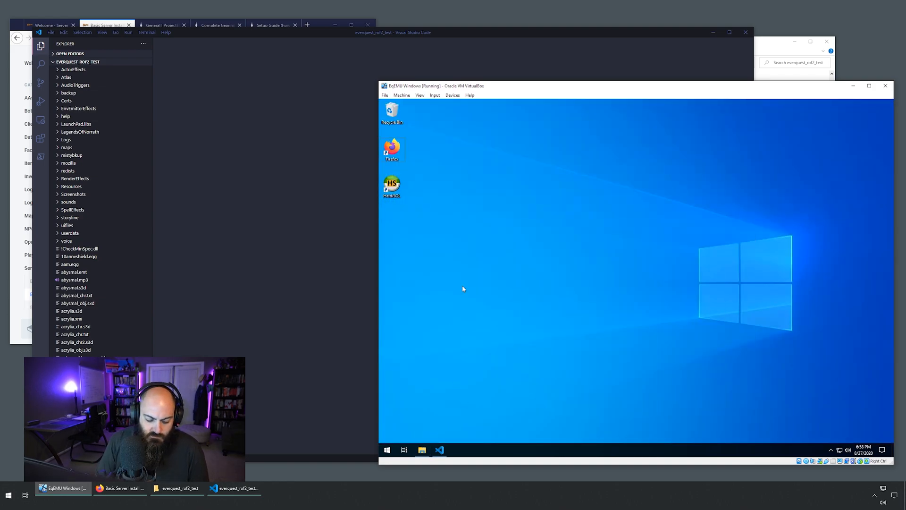
{"action": "key", "text": "super+r"}
{"action": "type", "text": "cmd"}
{"action": "key", "text": "Return"}
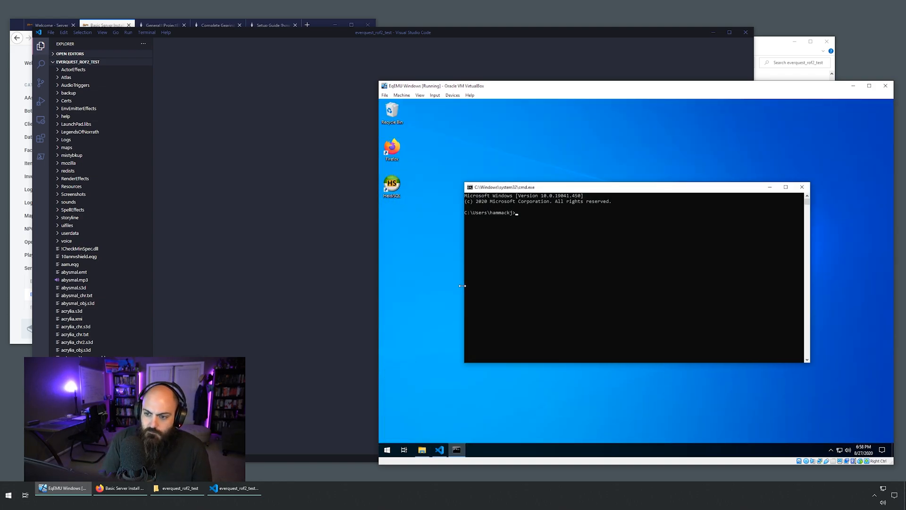
{"action": "type", "text": "ipconfig"}
{"action": "key", "text": "Return"}
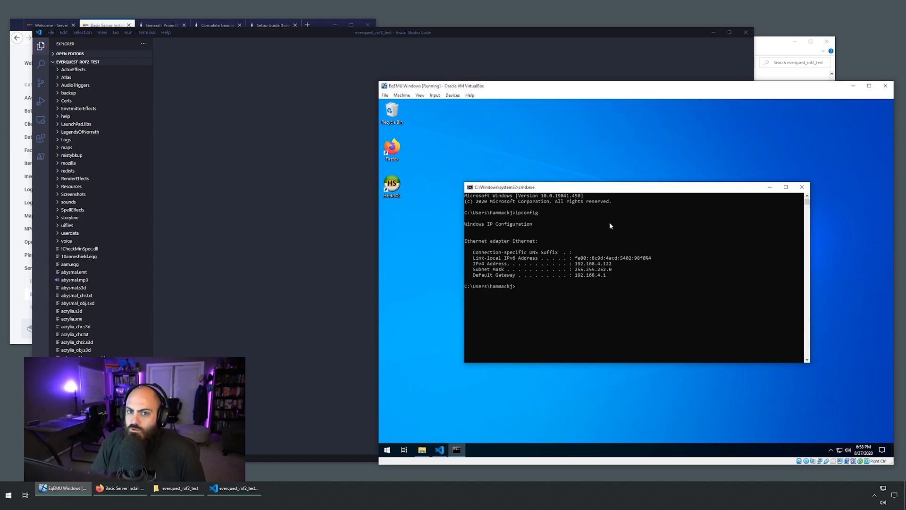
Step: Open eqhost.txt from the everquest_rof2_test folder in Visual Studio Code, check its LoginServer host, and put both windows away
{"action": "left_click", "coordinate": [252, 103]}
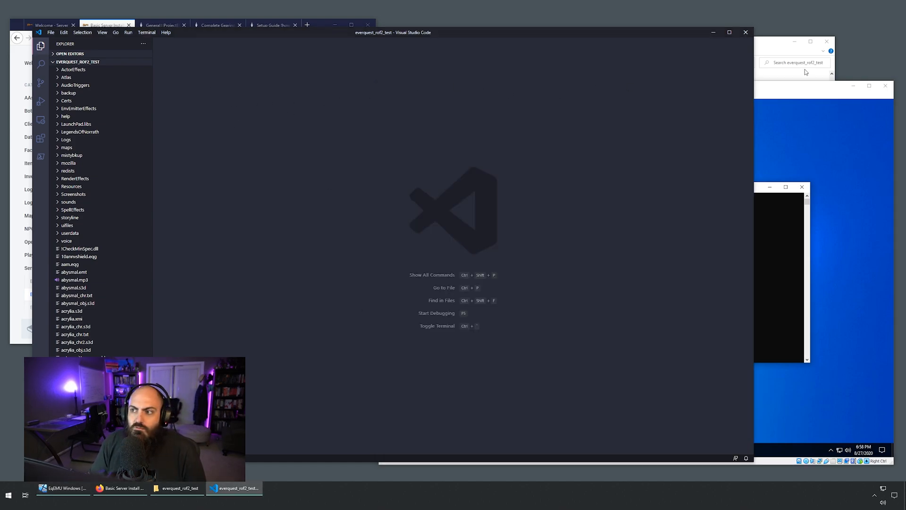
{"action": "left_click", "coordinate": [779, 54]}
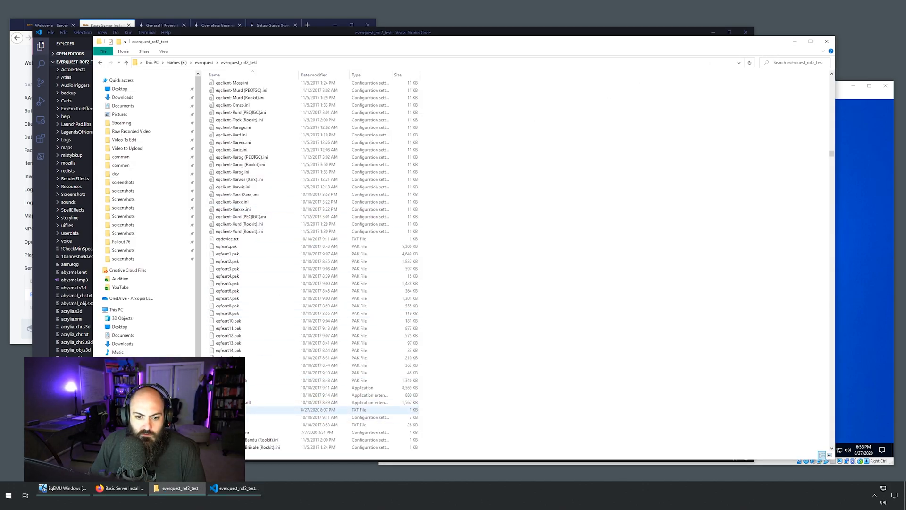
{"action": "right_click", "coordinate": [235, 409]}
{"action": "left_click", "coordinate": [198, 371]}
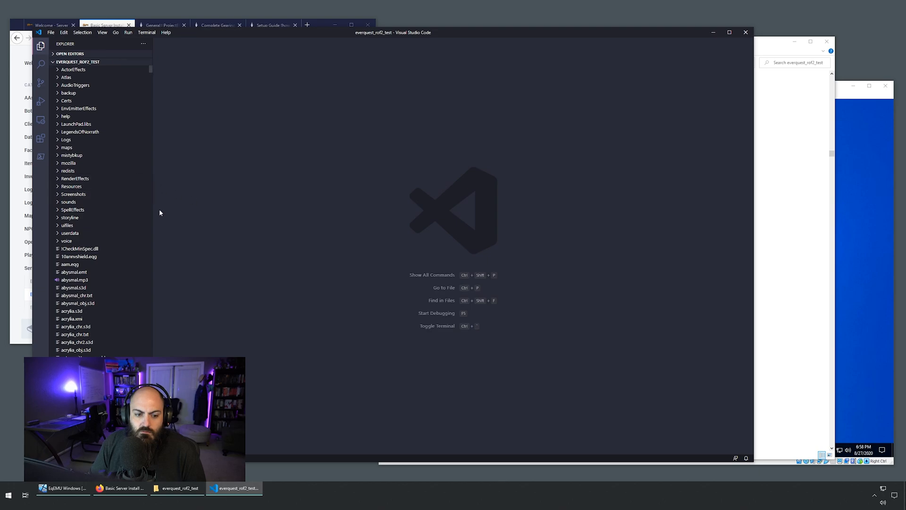
{"action": "left_click", "coordinate": [780, 51]}
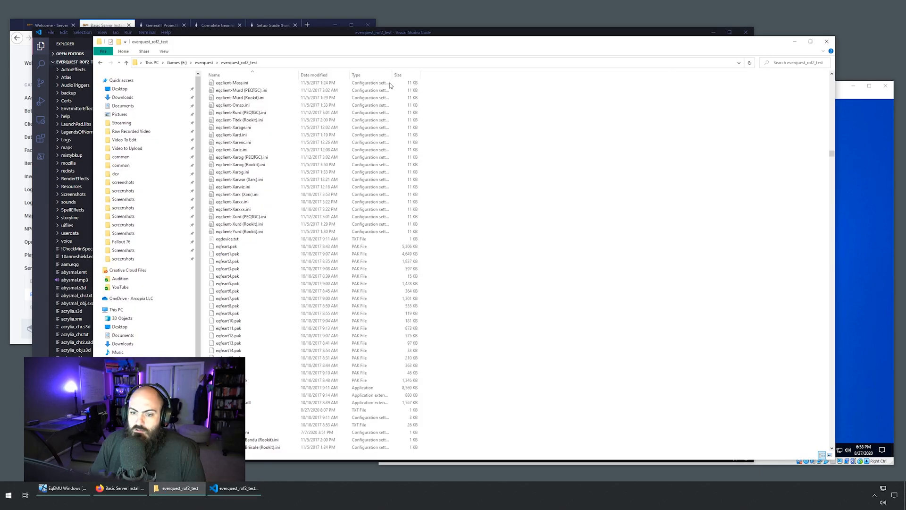
{"action": "left_click_drag", "start_coordinate": [273, 55], "coordinate": [592, 62]}
{"action": "left_click_drag", "start_coordinate": [543, 415], "coordinate": [267, 237]}
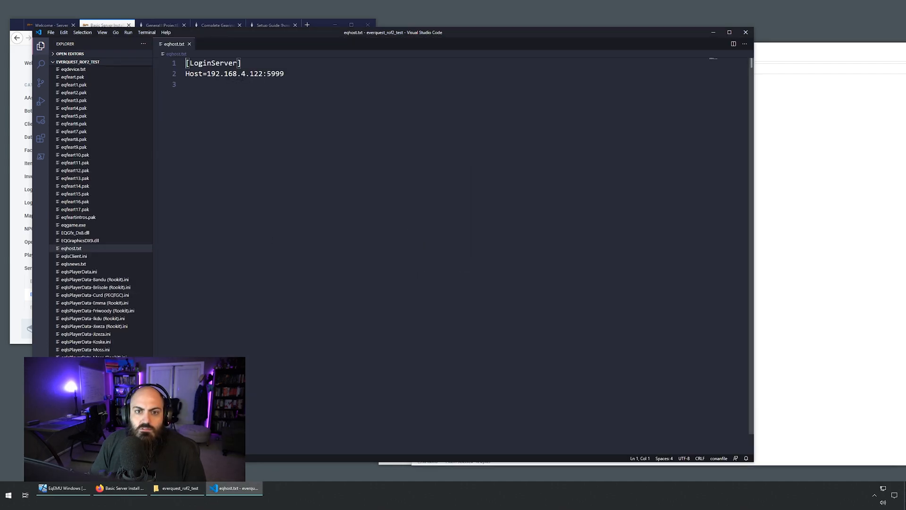
{"action": "left_click", "coordinate": [772, 49]}
{"action": "left_click", "coordinate": [813, 30]}
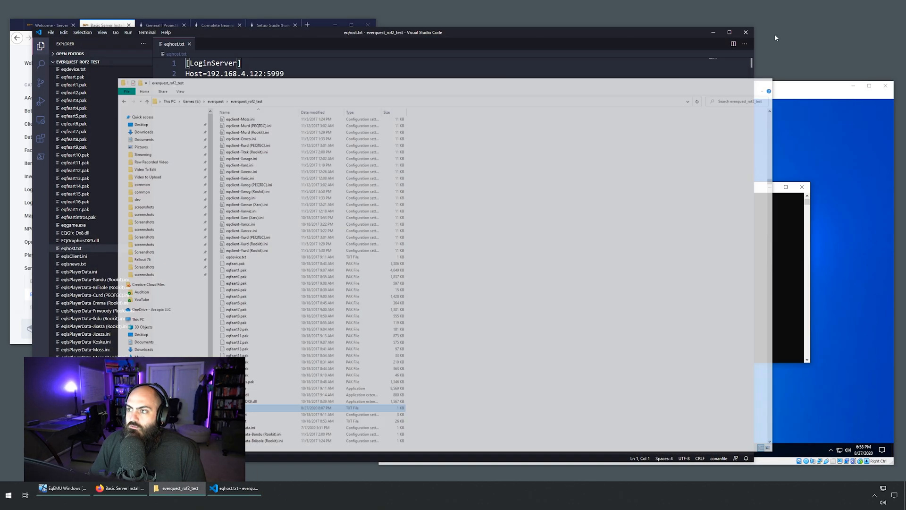
{"action": "left_click", "coordinate": [746, 33]}
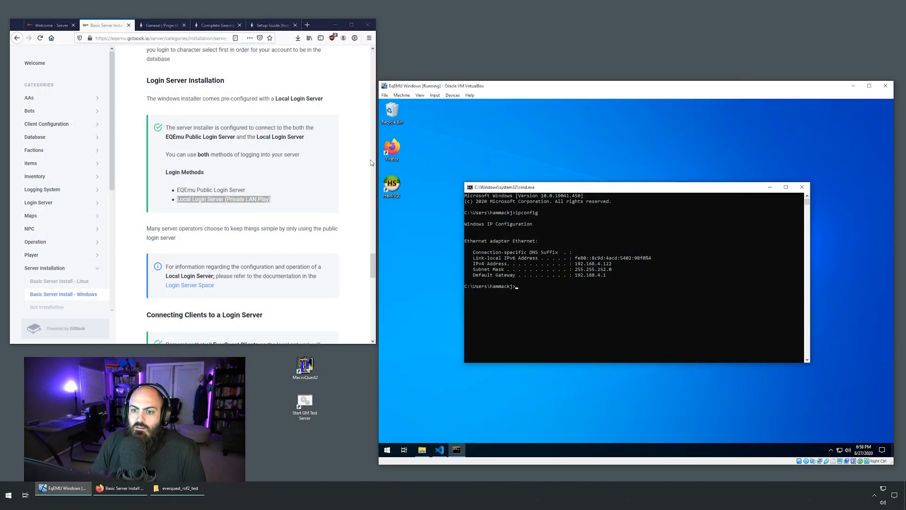
Step: Try to run Start GM Test Server, and open its Start GM test.bat file in Visual Studio Code
{"action": "double_click", "coordinate": [306, 405]}
{"action": "left_click_drag", "start_coordinate": [204, 80], "coordinate": [158, 159]}
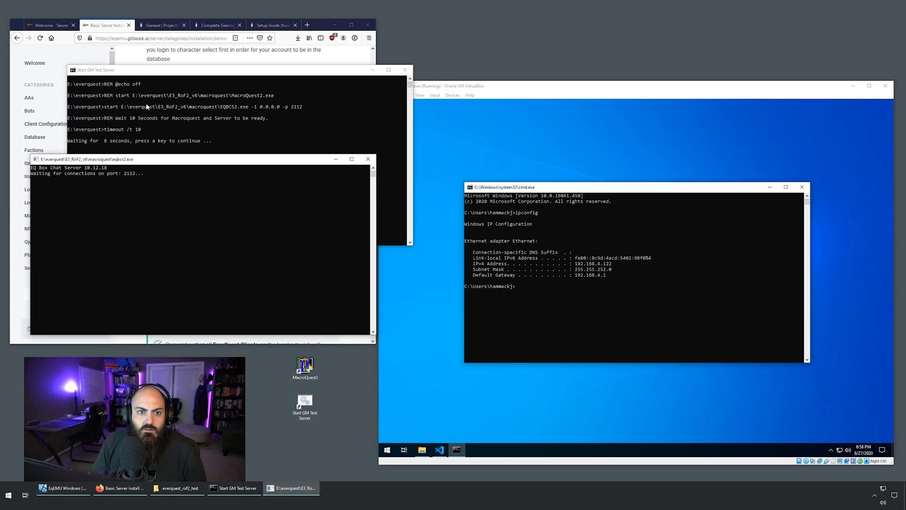
{"action": "left_click_drag", "start_coordinate": [259, 71], "coordinate": [241, 54]}
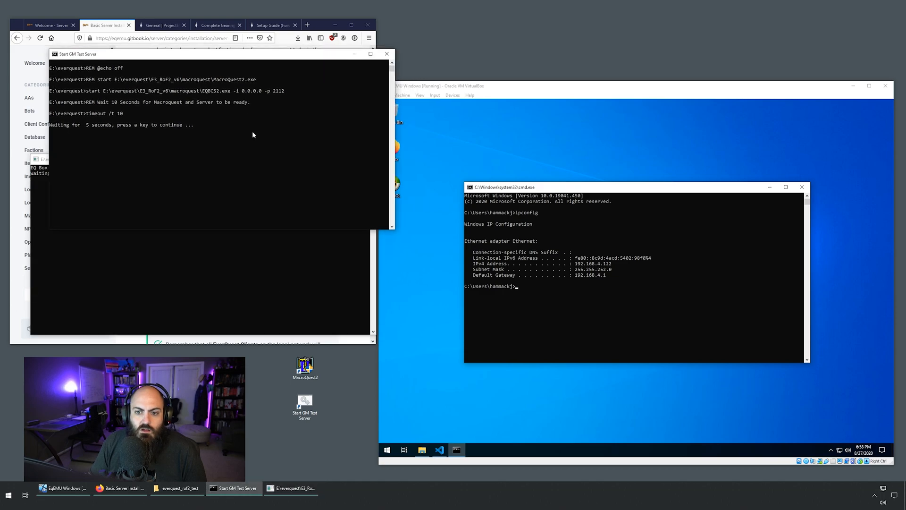
{"action": "right_click", "coordinate": [302, 412]}
{"action": "left_click", "coordinate": [242, 254]}
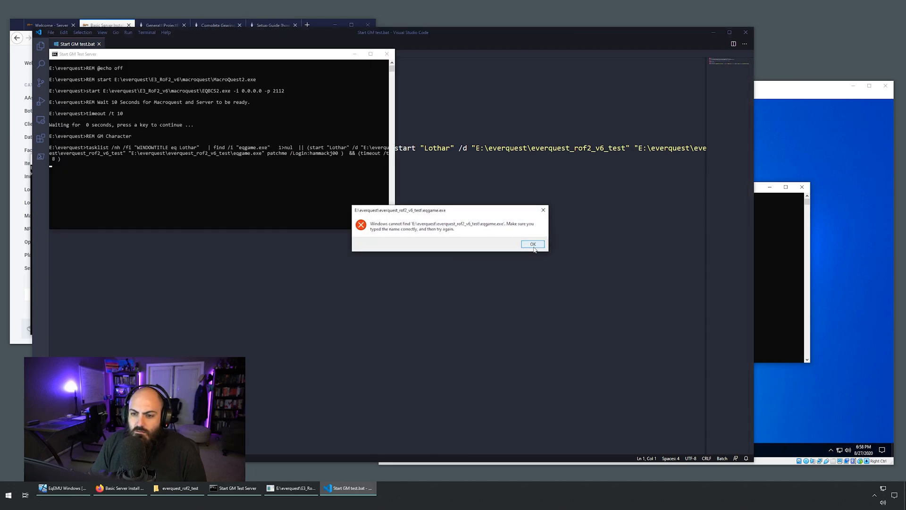
{"action": "left_click", "coordinate": [533, 246]}
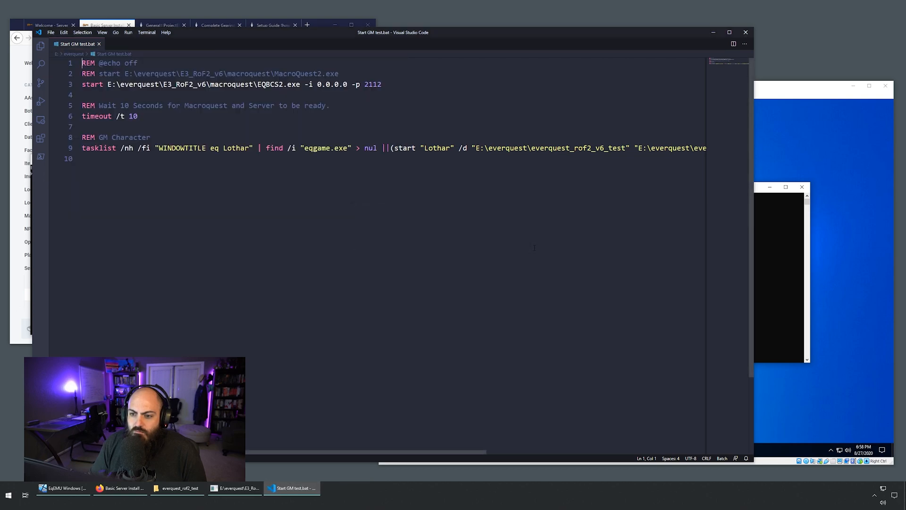
Step: Look through the browser's open pages to the ProjectEQ Setup Guide and return to the batch file
{"action": "left_click_drag", "start_coordinate": [336, 30], "coordinate": [370, 142]}
{"action": "left_click", "coordinate": [218, 26]}
{"action": "left_click", "coordinate": [160, 25]}
{"action": "left_click", "coordinate": [273, 26]}
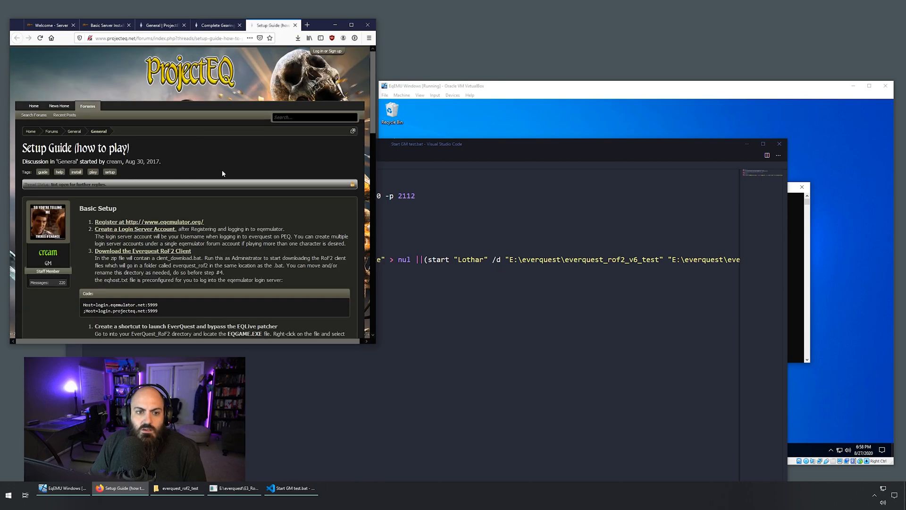
{"action": "left_click_drag", "start_coordinate": [474, 143], "coordinate": [446, 31]}
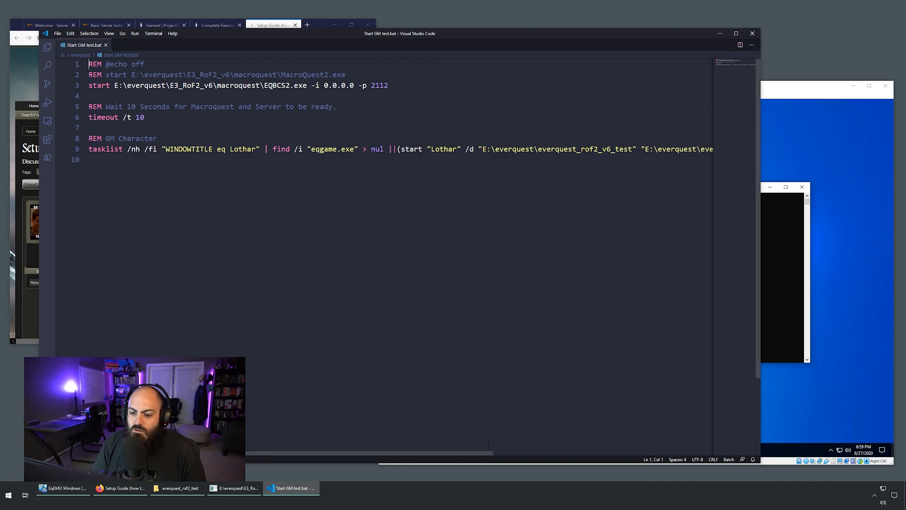
Step: Examine the client path in the batch file against the everquest_rof2_test folder's full path
{"action": "scroll", "coordinate": [490, 451], "scroll_direction": "right", "scroll_amount": 5}
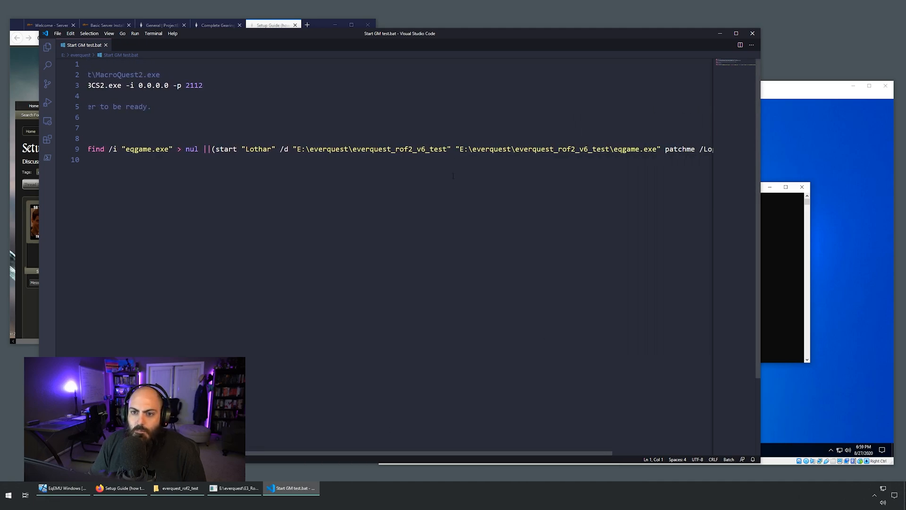
{"action": "left_click", "coordinate": [192, 492]}
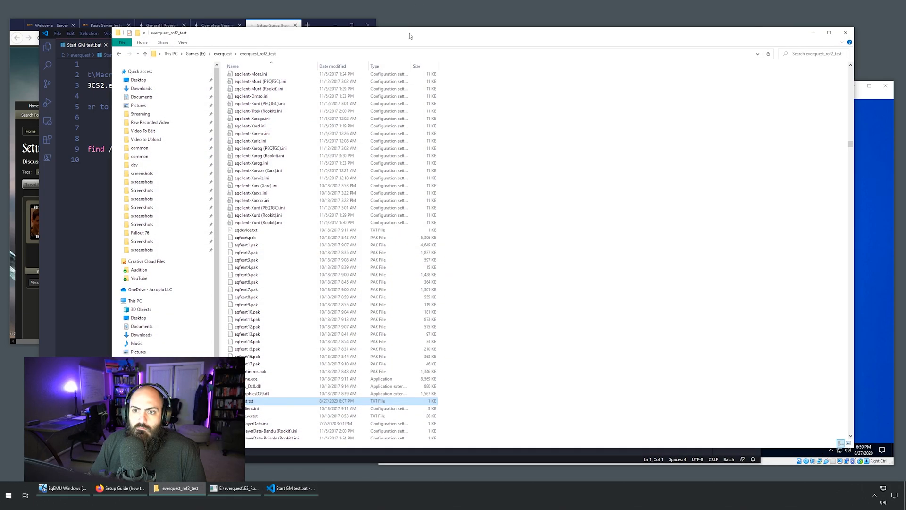
{"action": "left_click_drag", "start_coordinate": [409, 31], "coordinate": [485, 181]}
{"action": "left_click", "coordinate": [391, 203]}
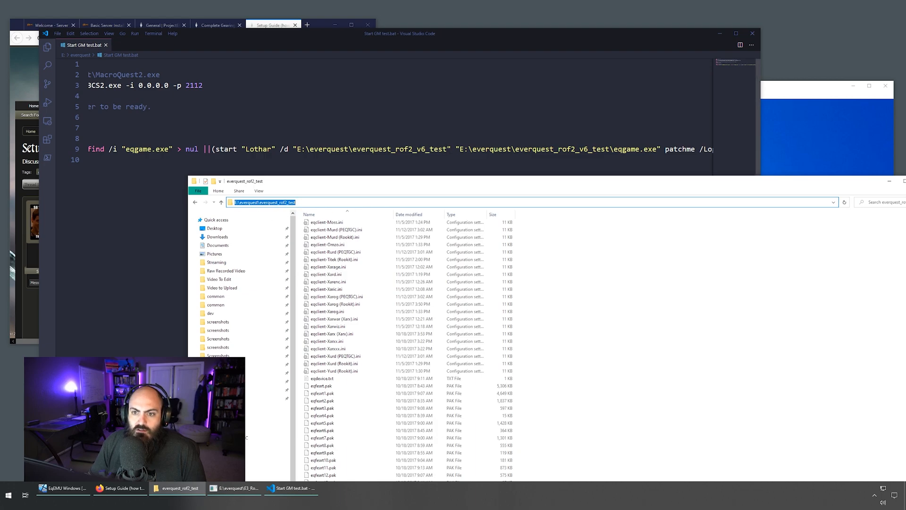
Step: Change the folder in both client paths on line 9 of Start GM test.bat to everquest_rof2_test and save the file
{"action": "left_click", "coordinate": [421, 149]}
{"action": "key", "text": "Left"}
{"action": "key", "text": "BackSpace"}
{"action": "key", "text": "BackSpace"}
{"action": "key", "text": "BackSpace"}
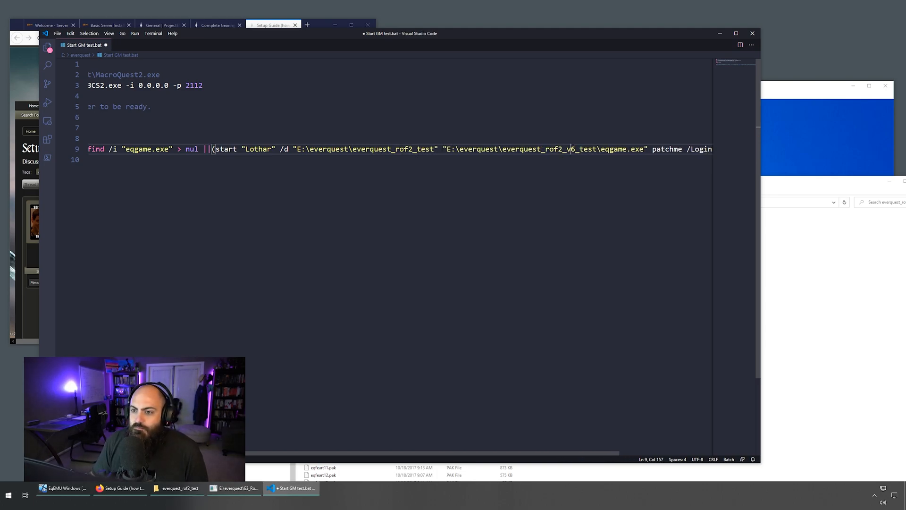
{"action": "key", "text": "Right"}
{"action": "key", "text": "BackSpace"}
{"action": "key", "text": "BackSpace"}
{"action": "key", "text": "BackSpace"}
{"action": "key", "text": "ctrl+s"}
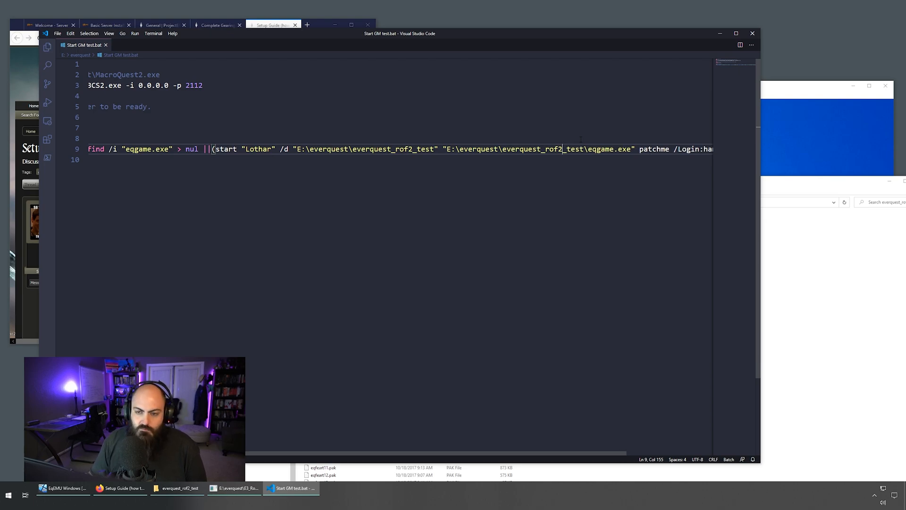
Step: Minimize the editor, close the client folder, and run Start GM Test Server again
{"action": "left_click", "coordinate": [724, 35]}
{"action": "left_click_drag", "start_coordinate": [804, 180], "coordinate": [671, 183]}
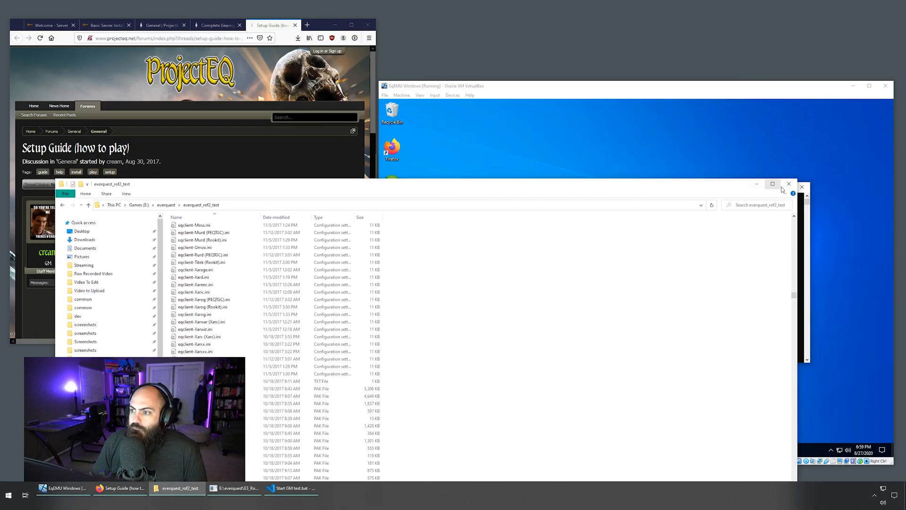
{"action": "left_click", "coordinate": [788, 184]}
{"action": "double_click", "coordinate": [305, 402]}
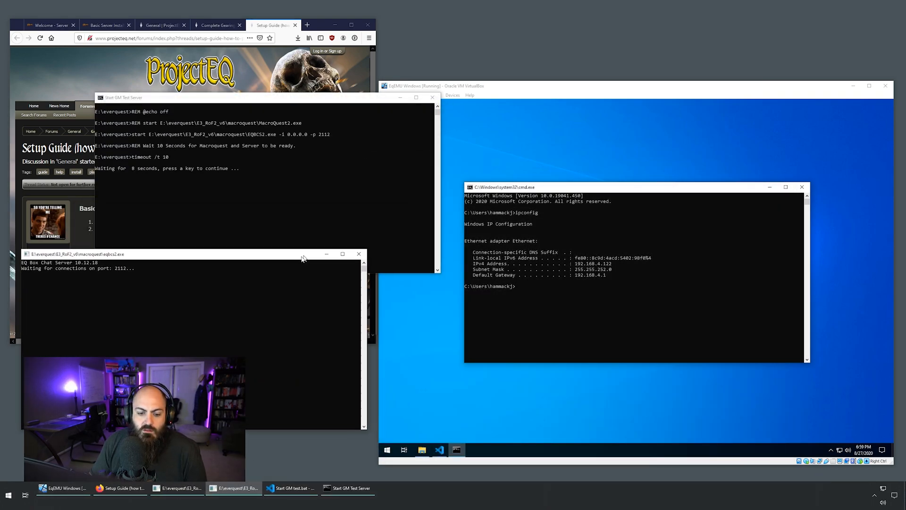
{"action": "left_click_drag", "start_coordinate": [305, 256], "coordinate": [290, 271]}
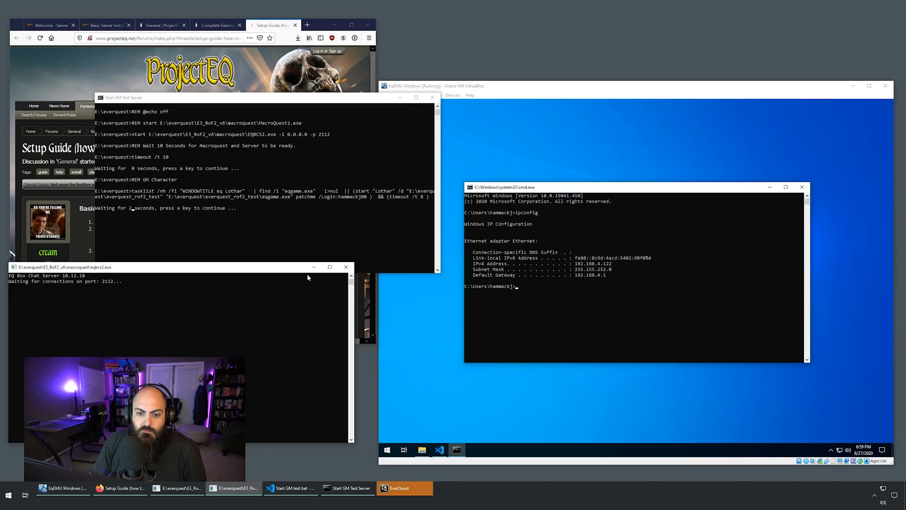
{"action": "left_click", "coordinate": [313, 268]}
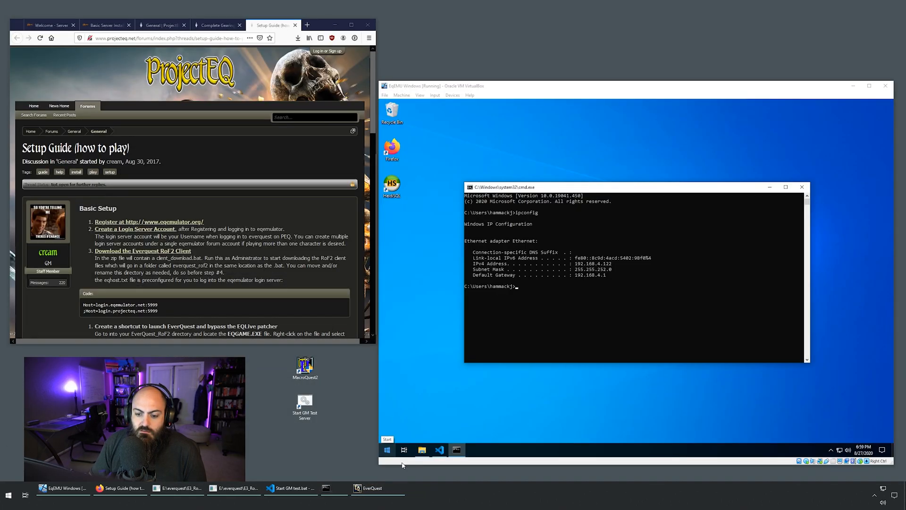
Step: Bring up the EverQuest login window, enter the station password, and log in to the server
{"action": "left_click", "coordinate": [344, 488]}
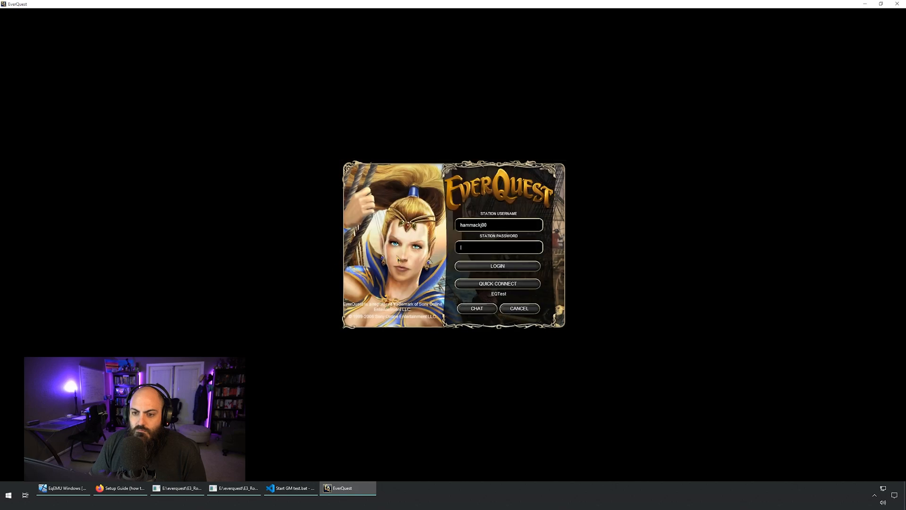
{"action": "type", "text": "****"}
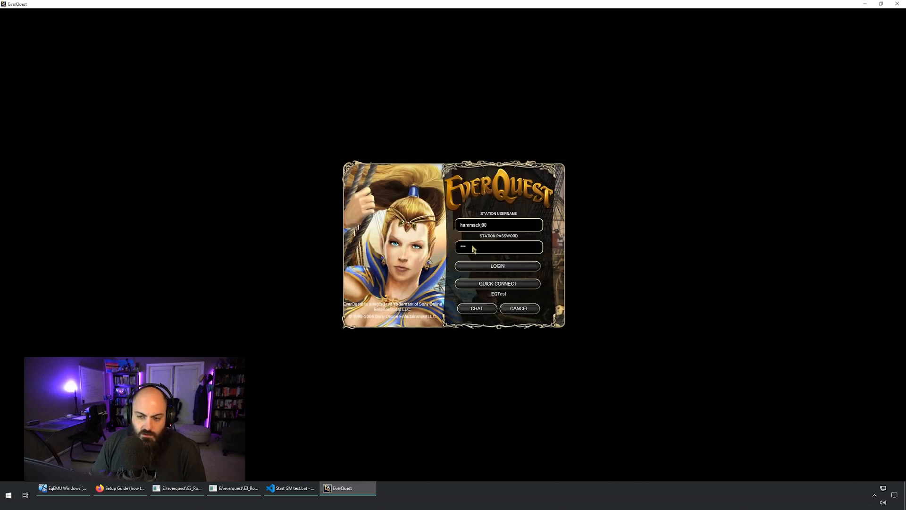
{"action": "left_click", "coordinate": [486, 267]}
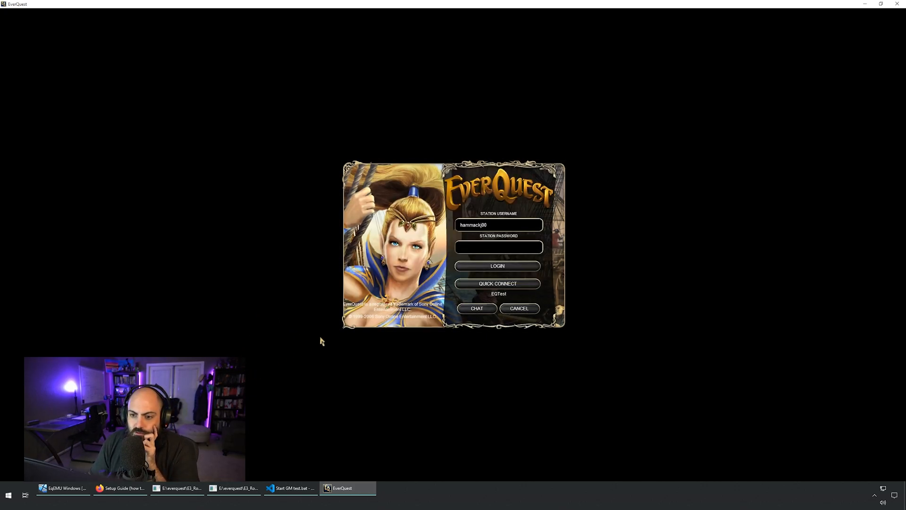
{"action": "left_click", "coordinate": [498, 284]}
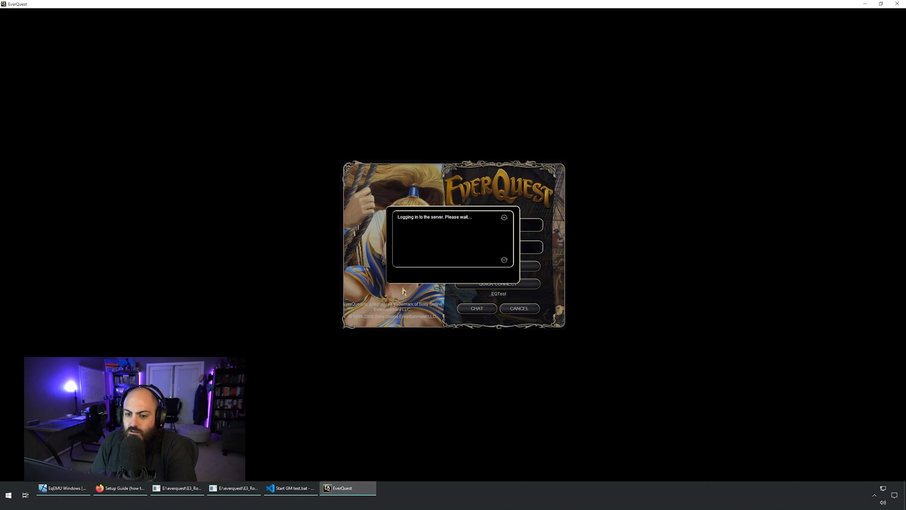
Step: Minimize EverQuest and run t_start_server_with_login_server.bat from the virtual machine's eqemu folder
{"action": "left_click", "coordinate": [865, 4]}
{"action": "left_click", "coordinate": [422, 449]}
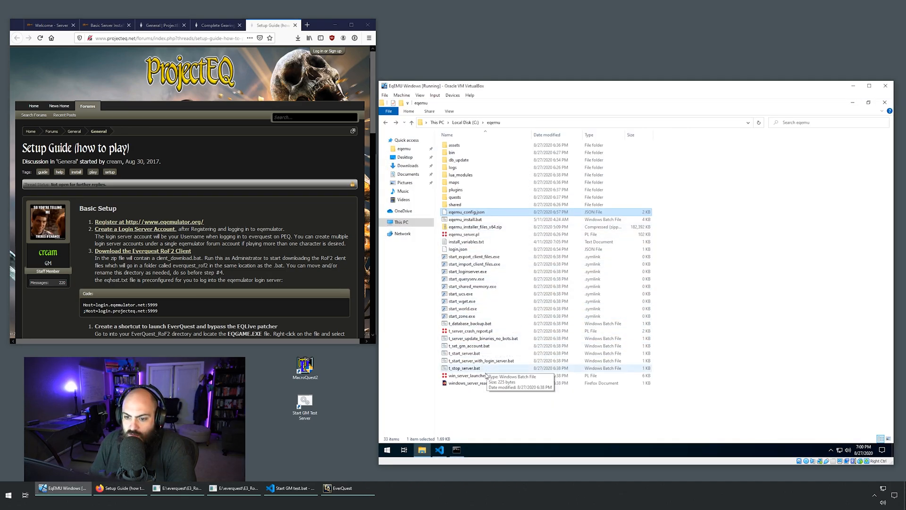
{"action": "double_click", "coordinate": [495, 361]}
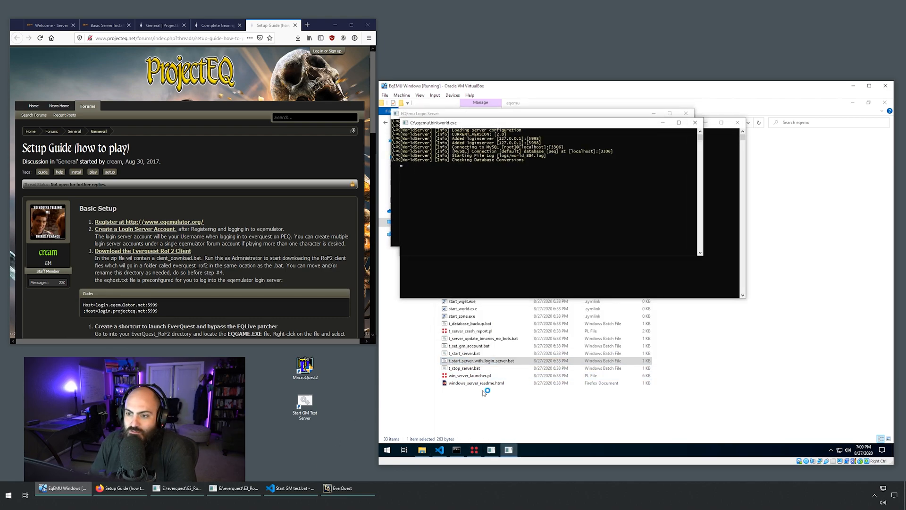
Step: Allow the server programs, including loginserver.exe, world.exe and ucs.exe, through Windows Defender Firewall on private networks
{"action": "left_click", "coordinate": [673, 337]}
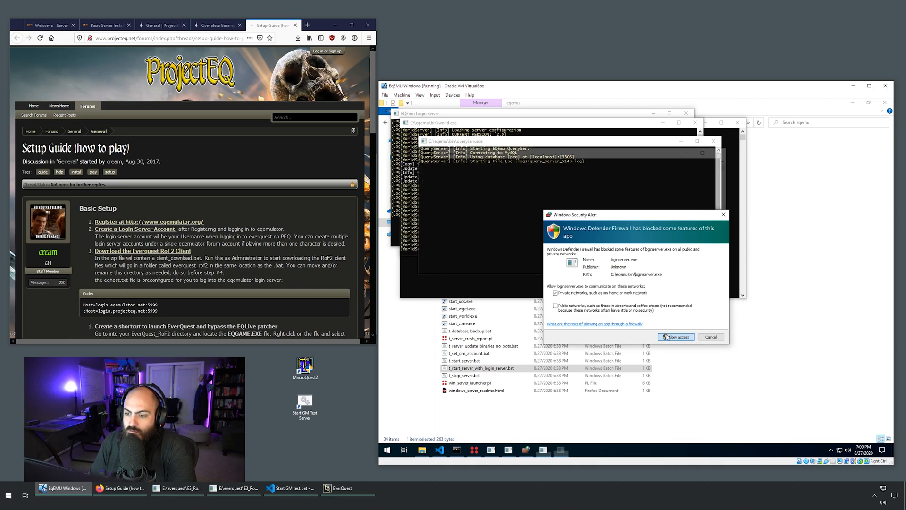
{"action": "left_click", "coordinate": [667, 337]}
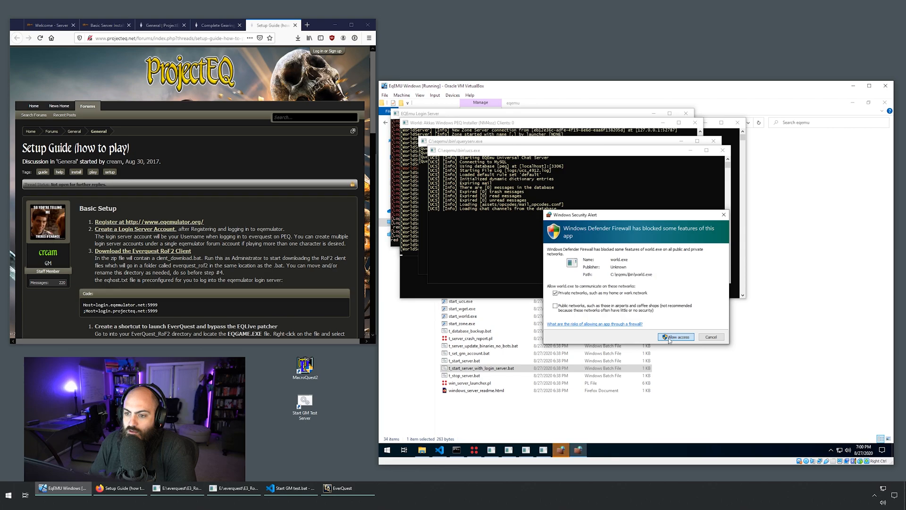
{"action": "left_click", "coordinate": [670, 338]}
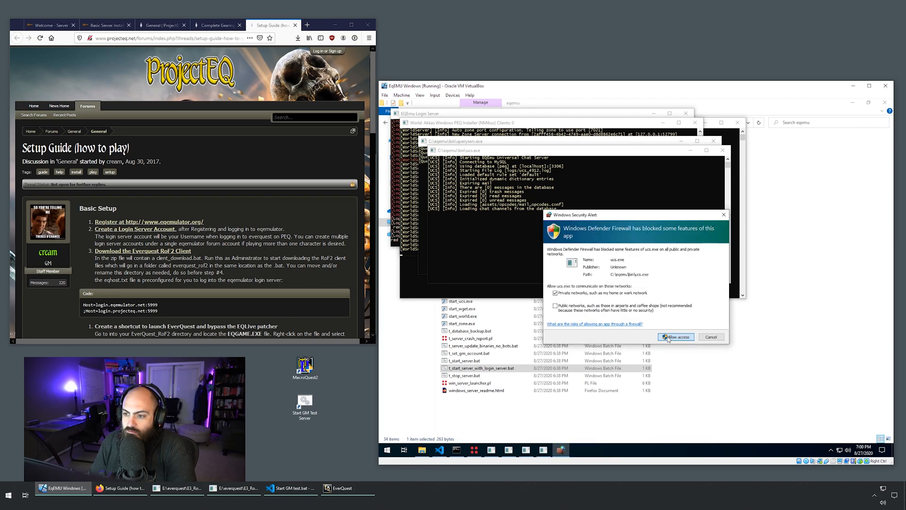
{"action": "left_click", "coordinate": [668, 338]}
Step: Spread out the world, query server and chat server consoles in the virtual machine to examine their output
{"action": "left_click", "coordinate": [526, 454]}
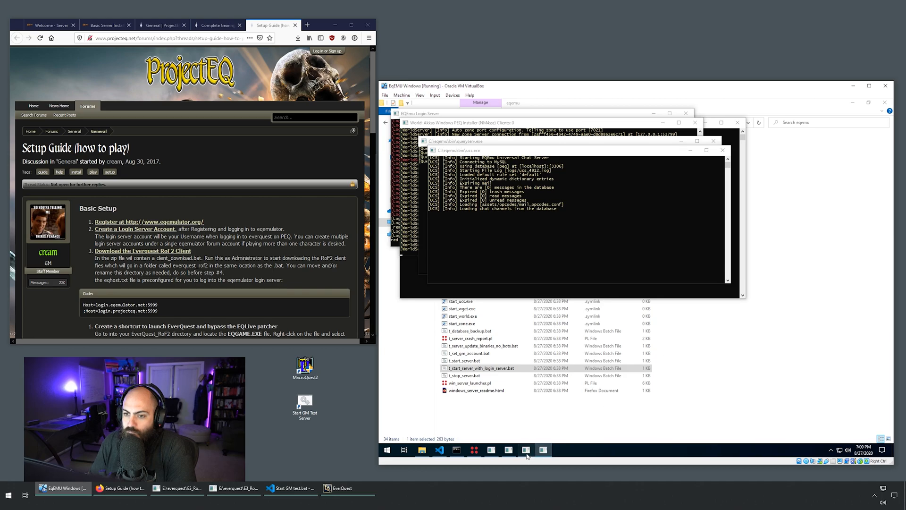
{"action": "left_click", "coordinate": [509, 454]}
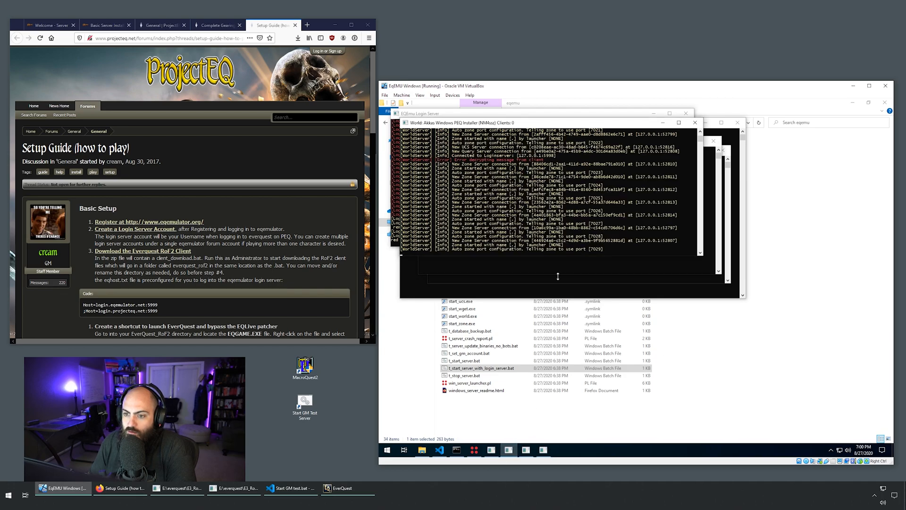
{"action": "left_click_drag", "start_coordinate": [607, 124], "coordinate": [751, 289]}
{"action": "left_click_drag", "start_coordinate": [571, 142], "coordinate": [550, 287]}
{"action": "left_click_drag", "start_coordinate": [508, 152], "coordinate": [617, 128]}
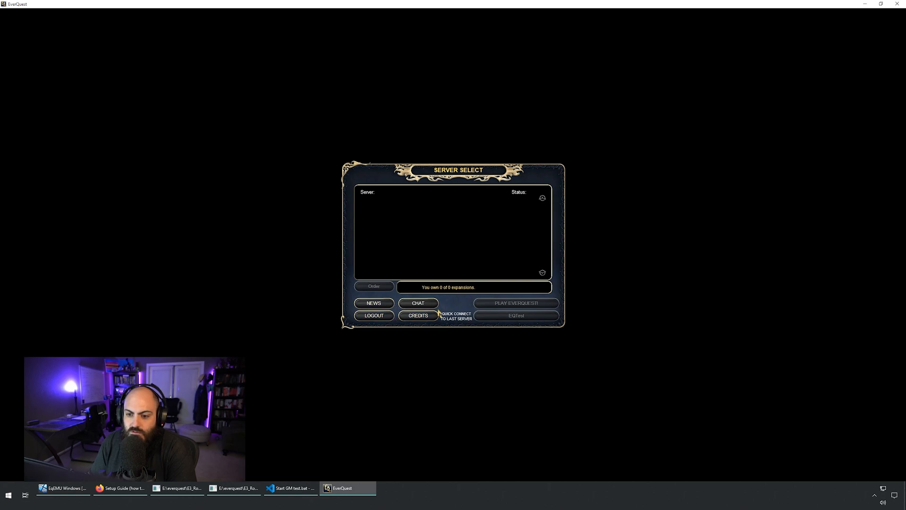
Step: Log out of EverQuest from the Server Select screen
{"action": "left_click", "coordinate": [377, 316]}
{"action": "left_click", "coordinate": [435, 276]}
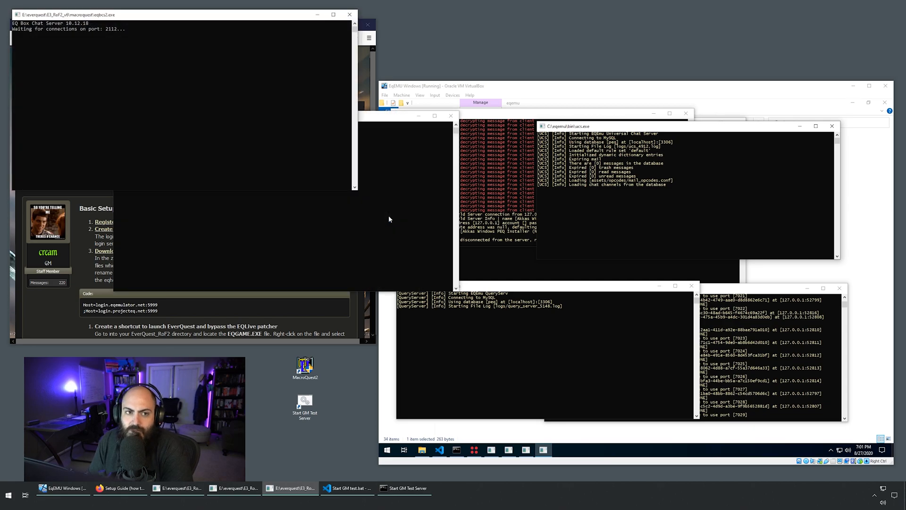
Step: Minimize the EQ Box Chat Server consoles and show the Basic Server Install guide in Firefox
{"action": "left_click", "coordinate": [317, 14]}
{"action": "left_click", "coordinate": [419, 115]}
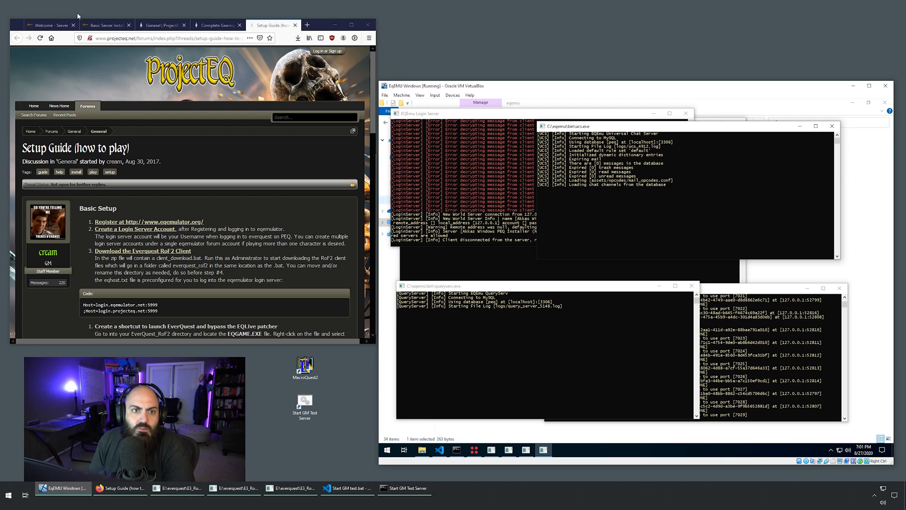
{"action": "left_click", "coordinate": [105, 25]}
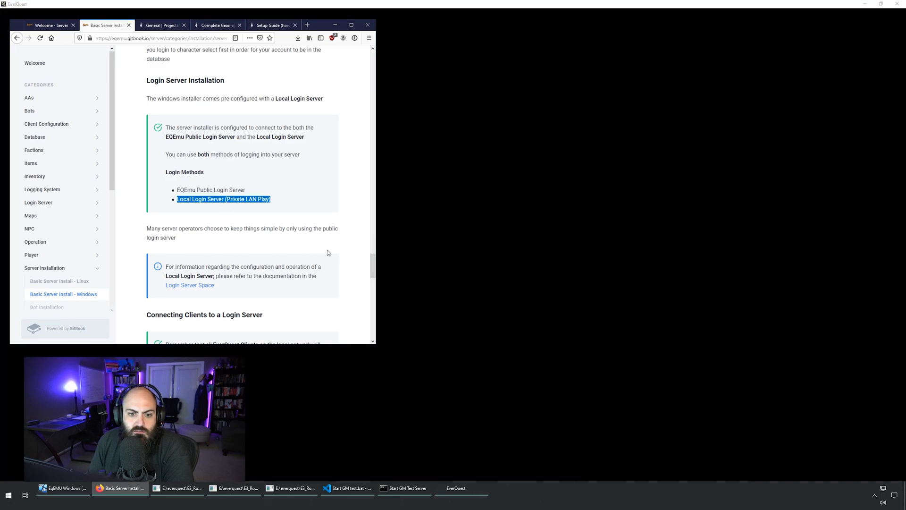
Step: Return to EverQuest, select the Akkas Windows PEQ Installer server and try to enter the game
{"action": "left_click", "coordinate": [464, 489]}
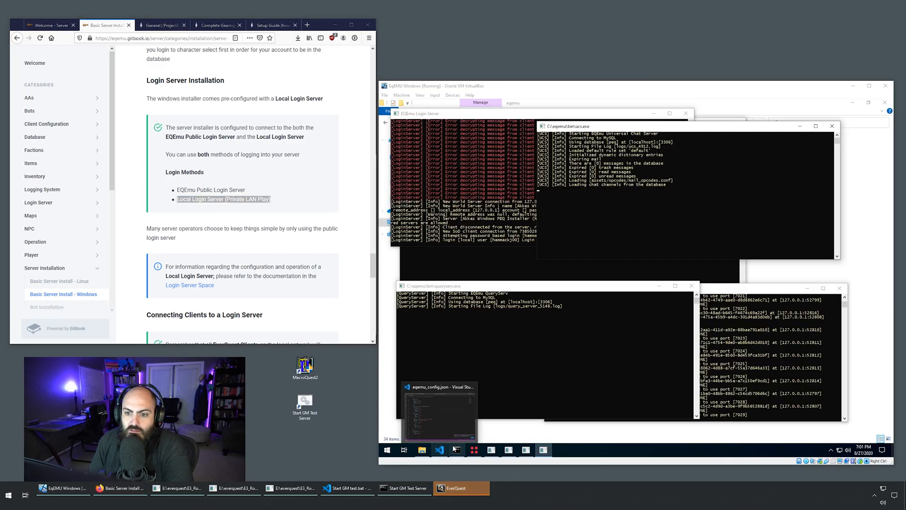
{"action": "left_click", "coordinate": [410, 489]}
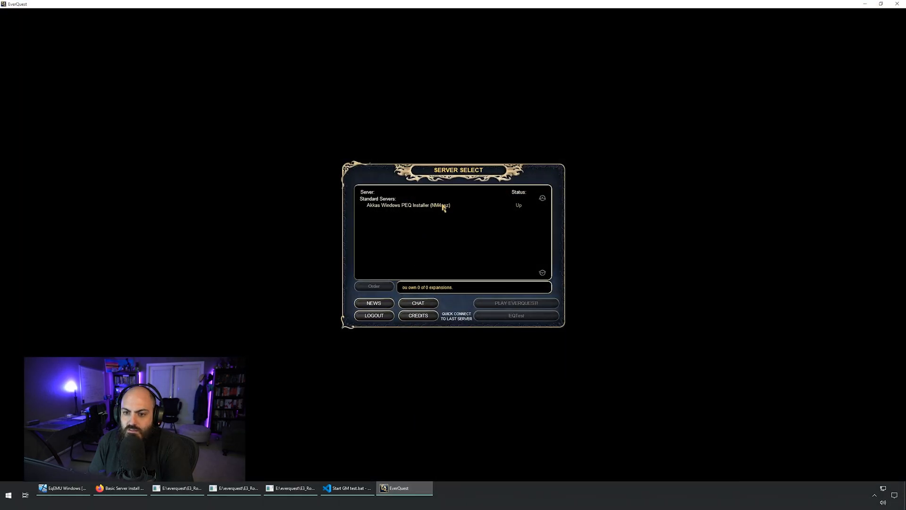
{"action": "left_click", "coordinate": [435, 206]}
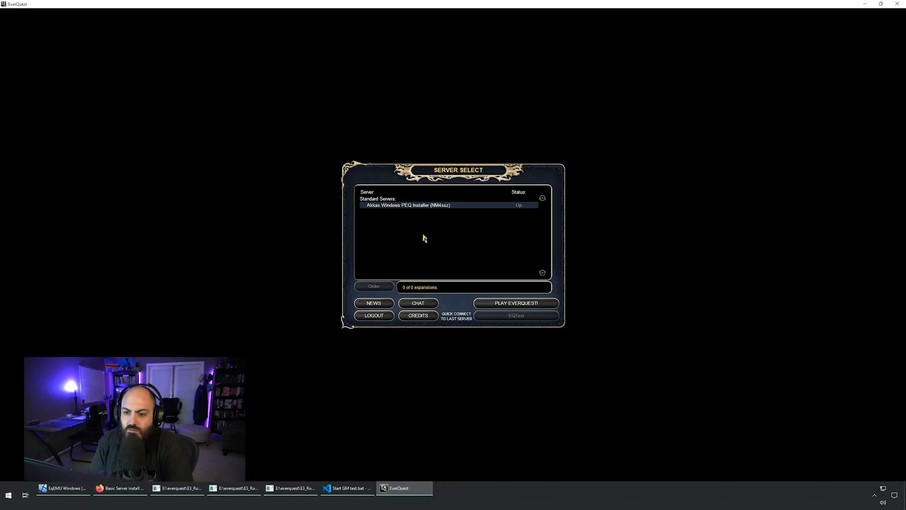
{"action": "left_click", "coordinate": [504, 304]}
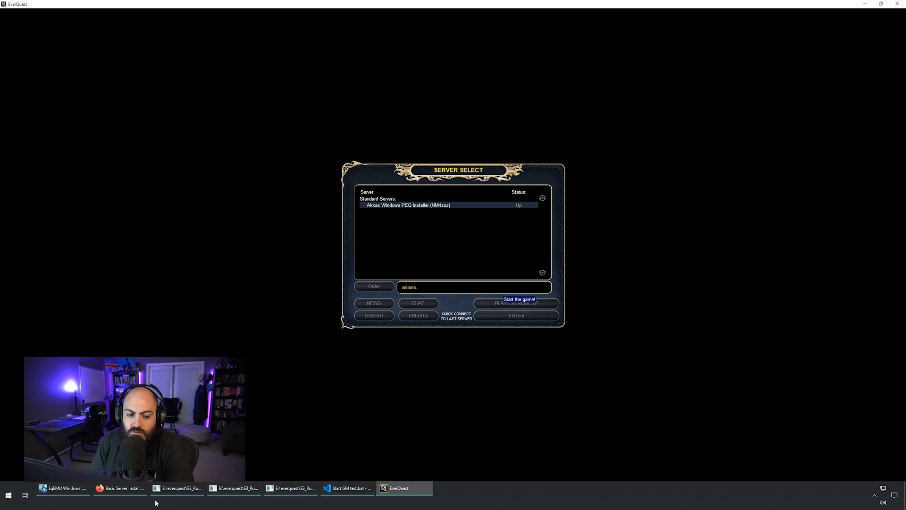
Step: Examine the login, world, query, launcher and chat server consoles in the virtual machine for signs of the client's connection
{"action": "left_click", "coordinate": [82, 494]}
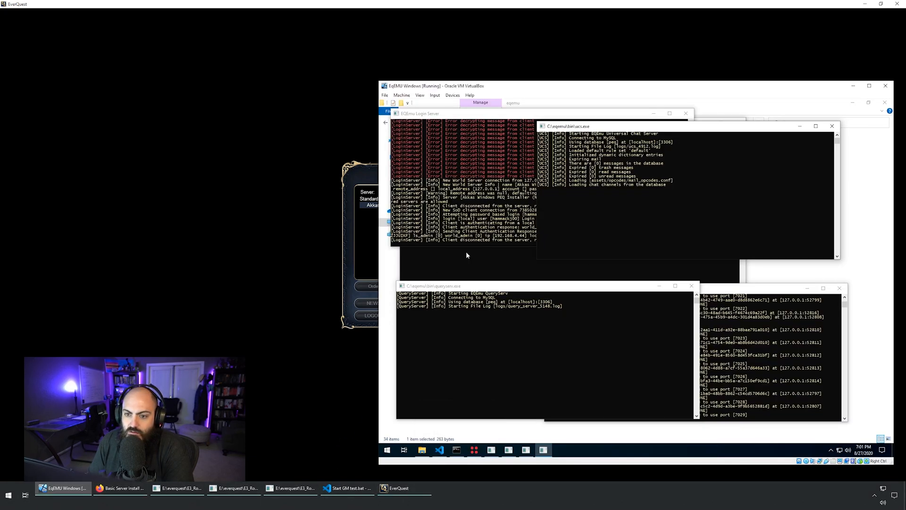
{"action": "left_click_drag", "start_coordinate": [593, 127], "coordinate": [621, 142]}
{"action": "left_click", "coordinate": [742, 349]}
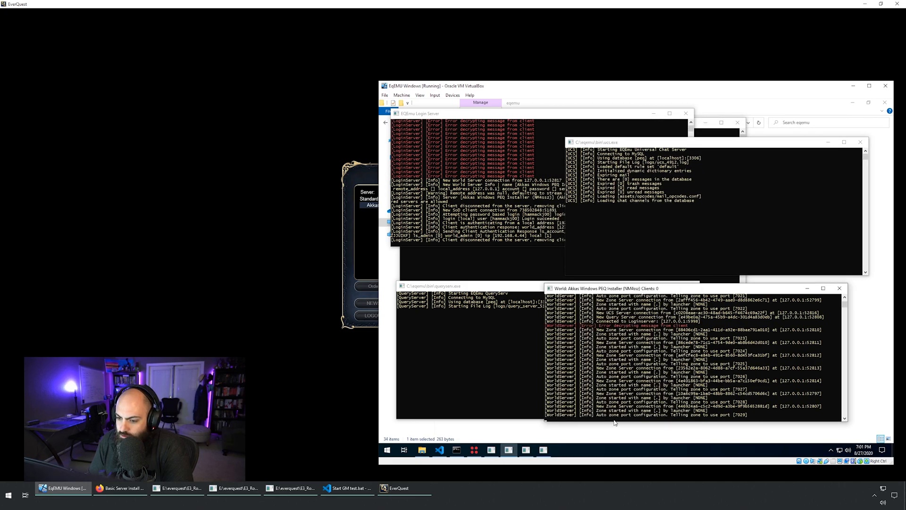
{"action": "left_click", "coordinate": [455, 231]}
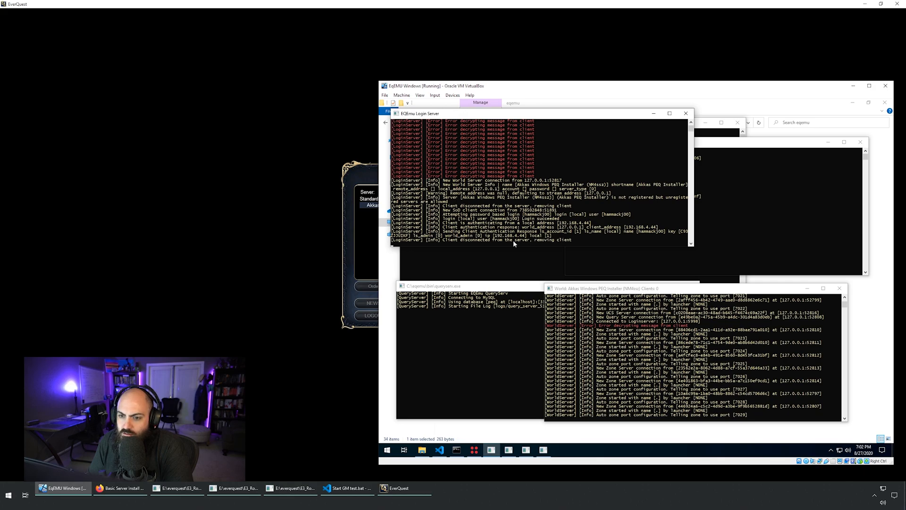
{"action": "mouse_move", "coordinate": [486, 88]}
{"action": "left_mouse_down"}
{"action": "mouse_move", "coordinate": [475, 110]}
{"action": "mouse_move", "coordinate": [483, 84]}
{"action": "left_mouse_up"}
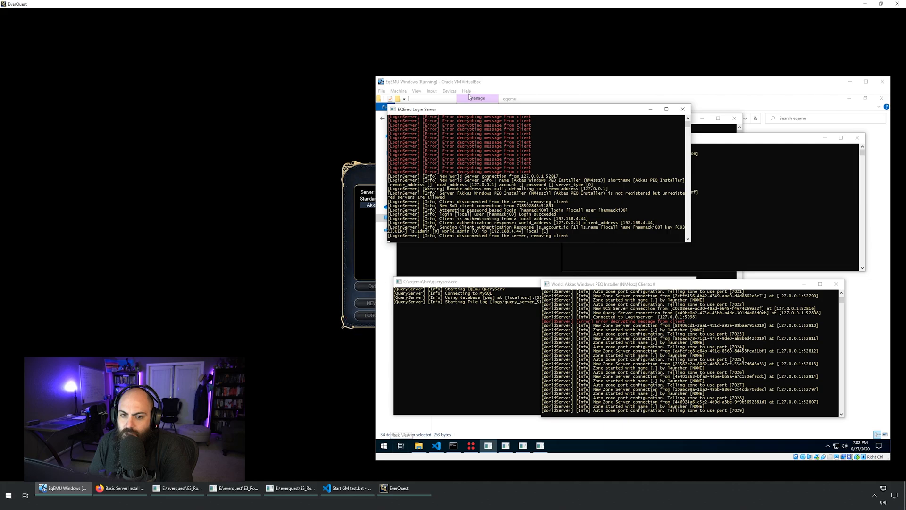
{"action": "left_click_drag", "start_coordinate": [461, 84], "coordinate": [412, 85]}
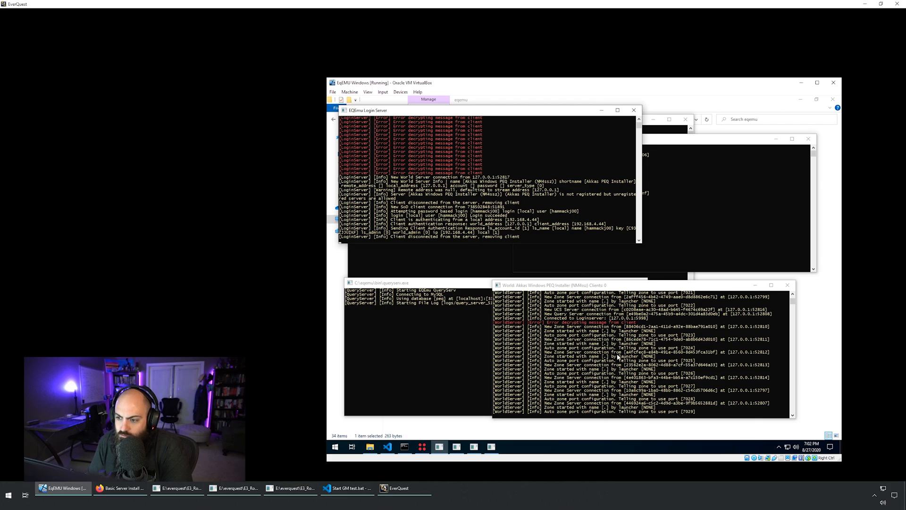
{"action": "left_click", "coordinate": [452, 349]}
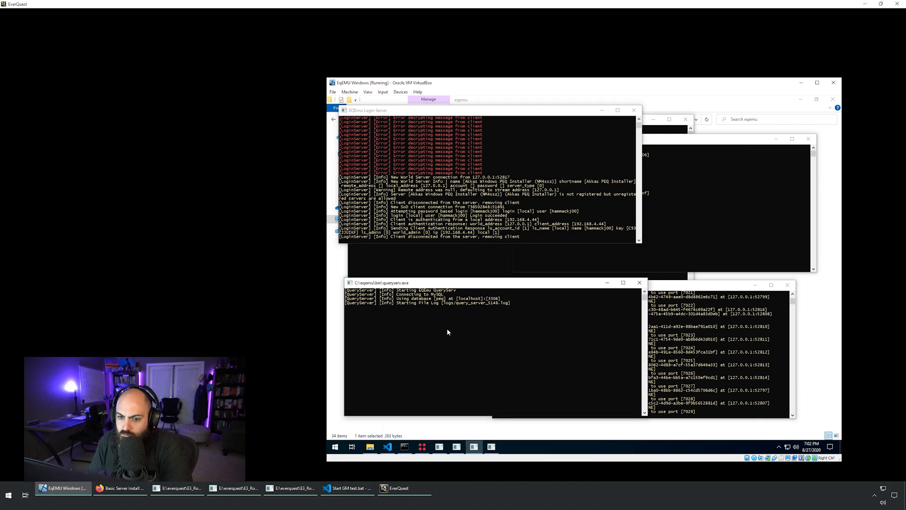
{"action": "left_click", "coordinate": [483, 244]}
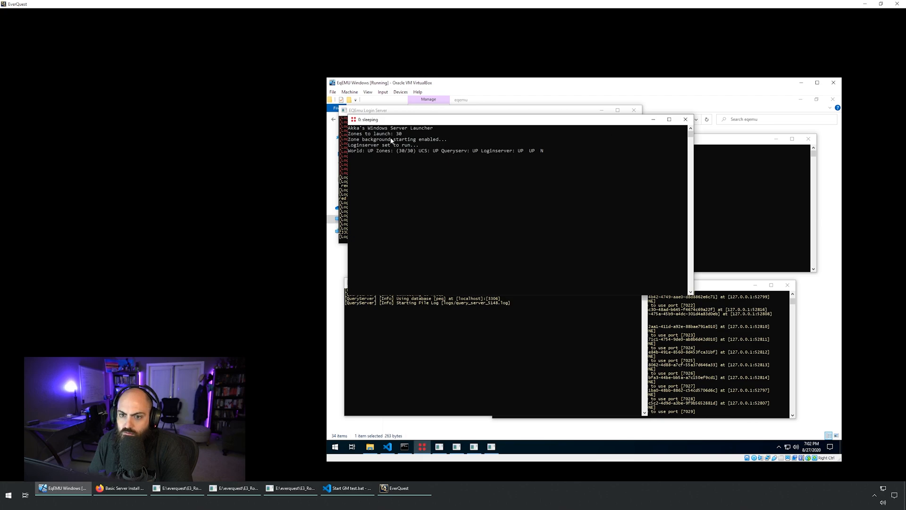
{"action": "left_click", "coordinate": [653, 120]}
{"action": "left_click", "coordinate": [683, 188]}
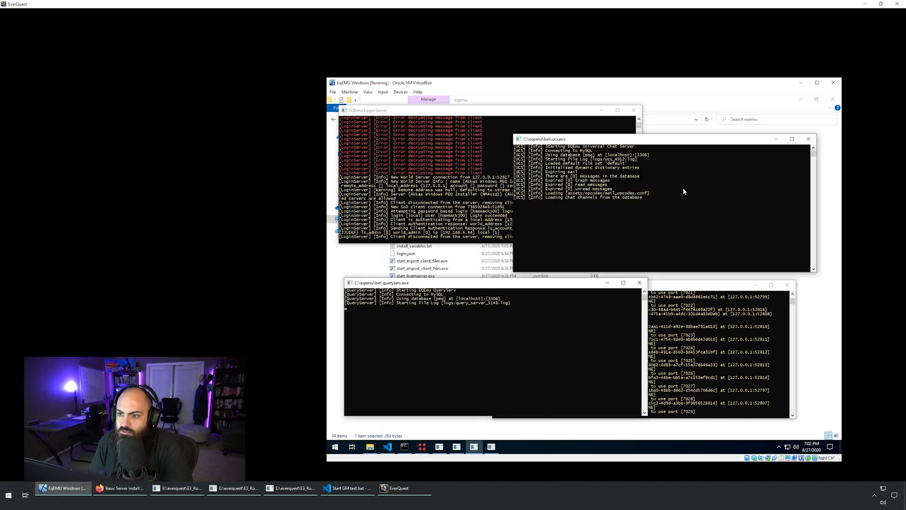
{"action": "left_click", "coordinate": [666, 100]}
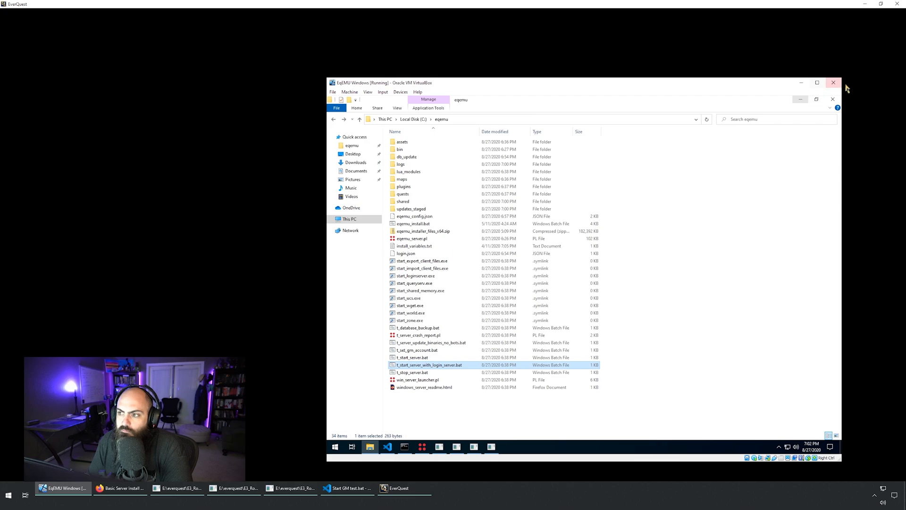
{"action": "left_click", "coordinate": [801, 83]}
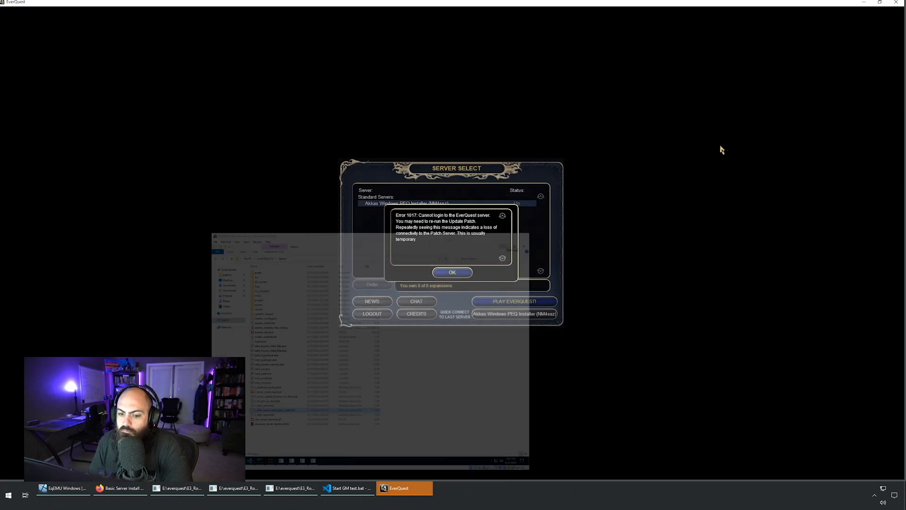
Step: Dismiss EverQuest's login error and try again to enter the Akkas Windows PEQ Installer server
{"action": "left_click", "coordinate": [443, 273]}
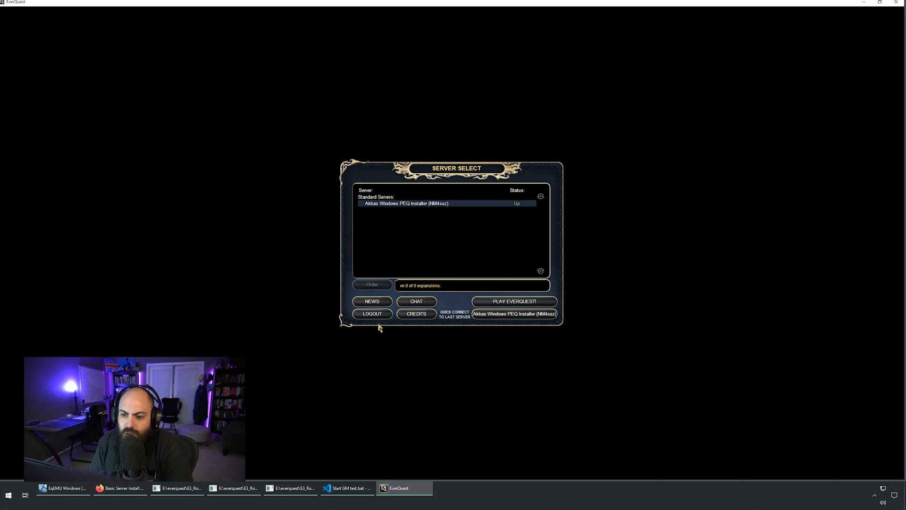
{"action": "left_click", "coordinate": [504, 303]}
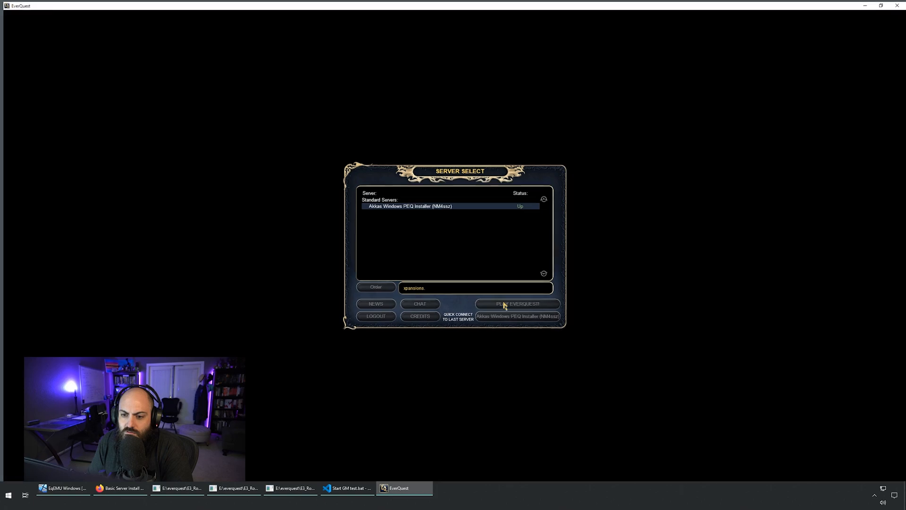
{"action": "left_click", "coordinate": [303, 492]}
{"action": "left_click", "coordinate": [63, 488]}
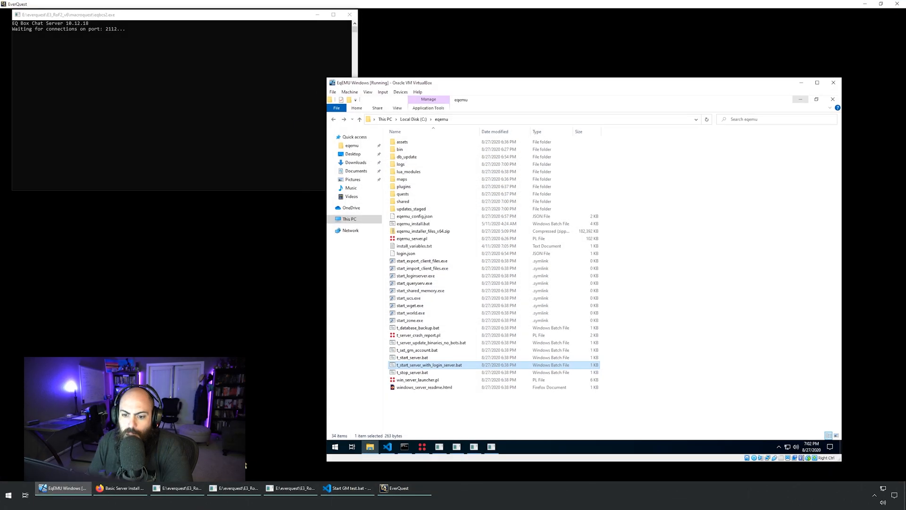
{"action": "left_click", "coordinate": [802, 82]}
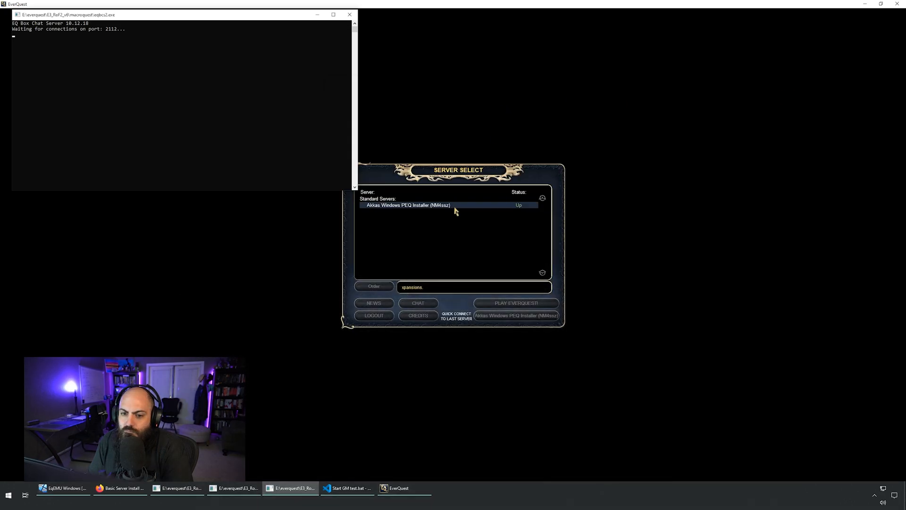
{"action": "left_click", "coordinate": [392, 491]}
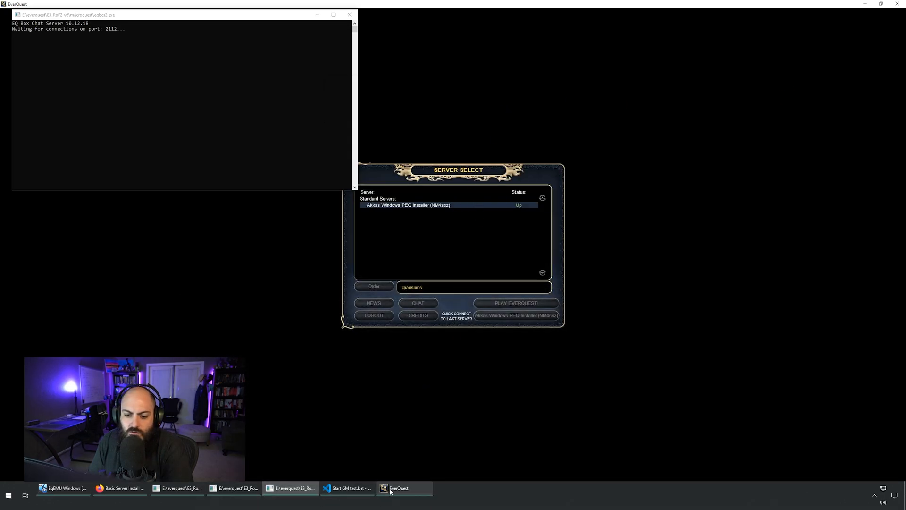
Step: Turn off Windows Defender Firewall for both private and public networks in the virtual machine, and minimize the virtual machine
{"action": "left_click", "coordinate": [71, 495]}
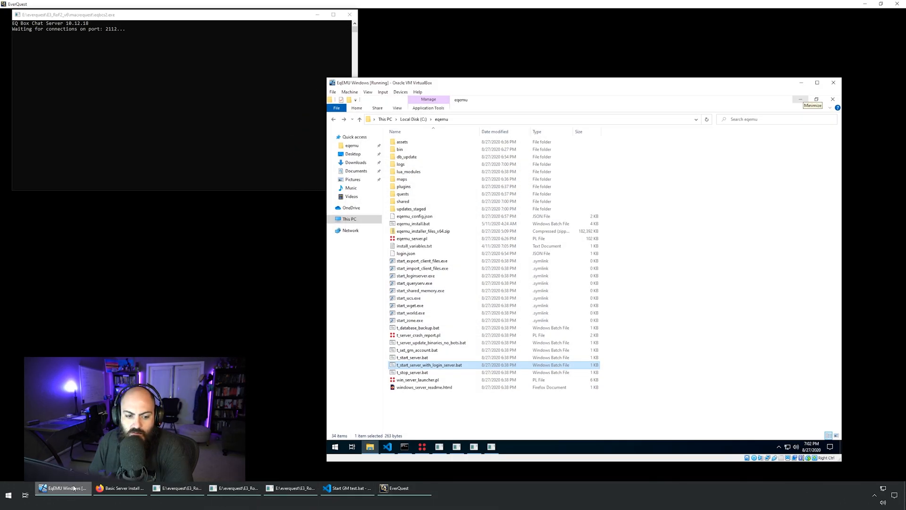
{"action": "left_click", "coordinate": [337, 447]}
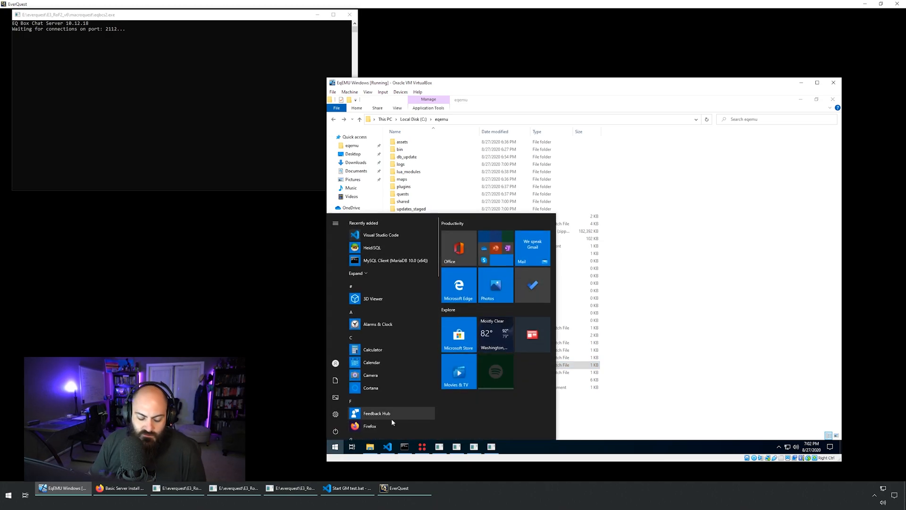
{"action": "type", "text": "fire"}
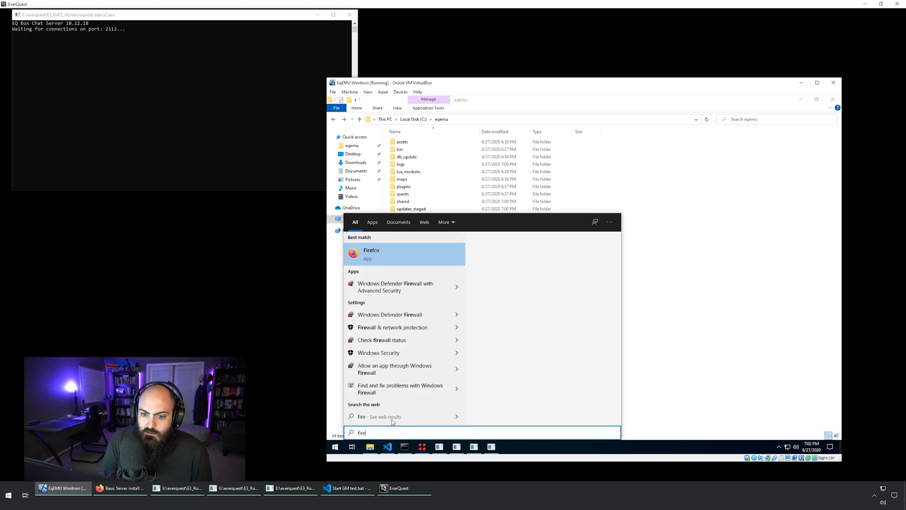
{"action": "type", "text": "wall"}
{"action": "left_click", "coordinate": [413, 256]}
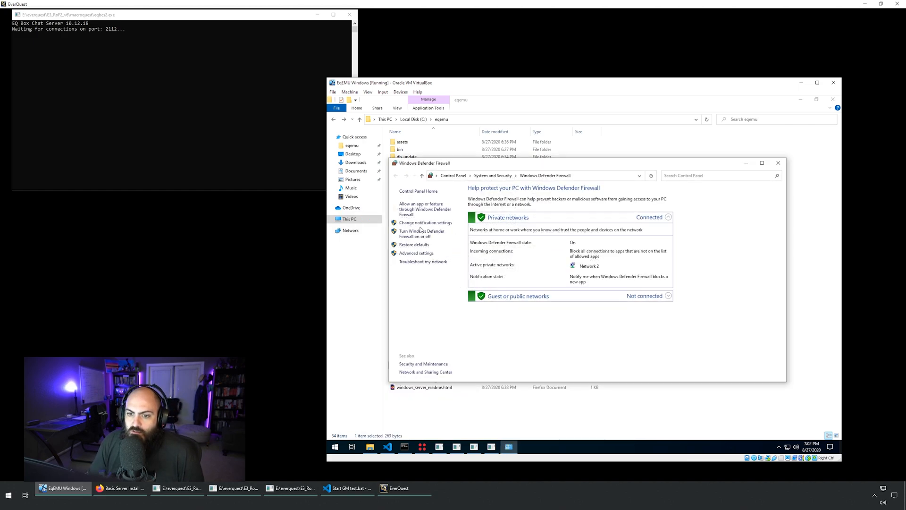
{"action": "left_click", "coordinate": [417, 238]}
{"action": "left_click", "coordinate": [507, 284]}
{"action": "left_click", "coordinate": [511, 243]}
{"action": "left_click", "coordinate": [648, 374]}
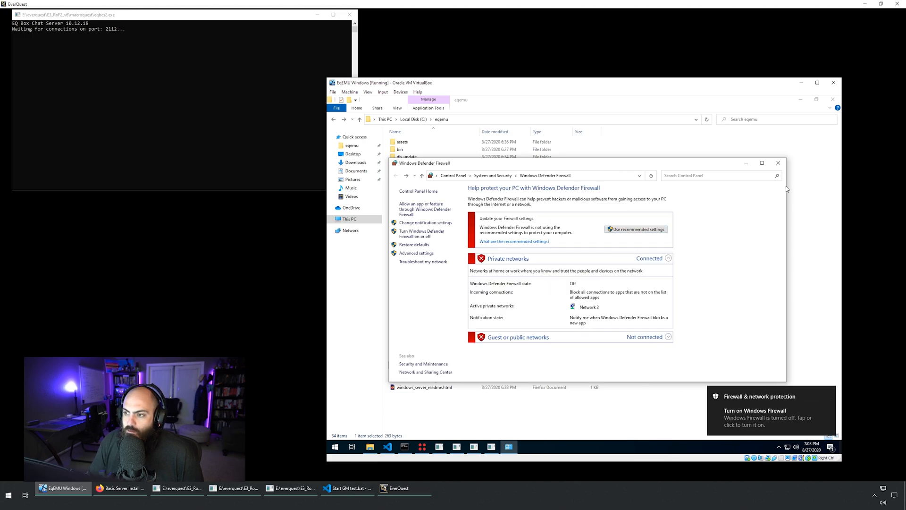
{"action": "left_click", "coordinate": [778, 162]}
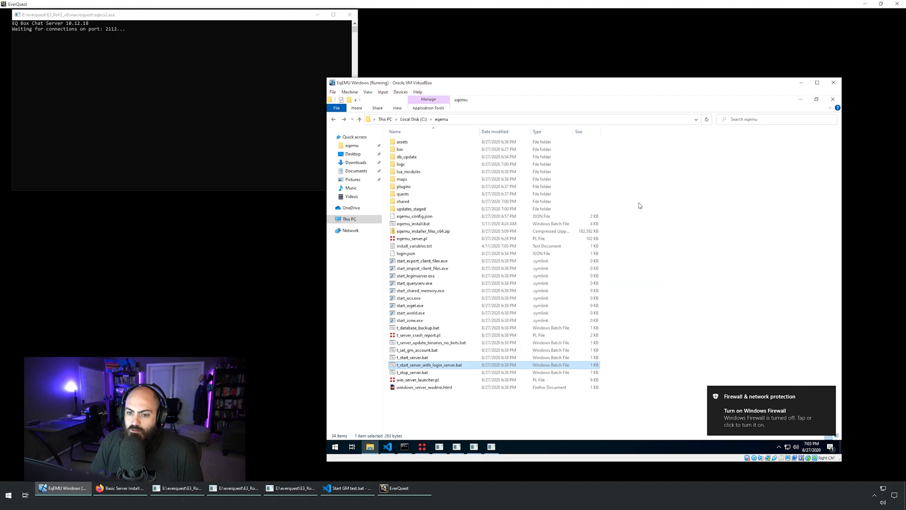
{"action": "left_click", "coordinate": [801, 83]}
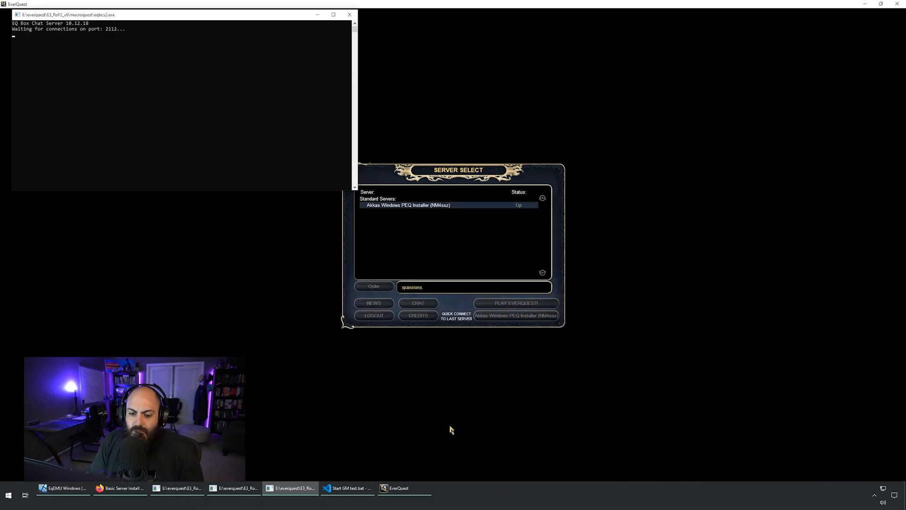
Step: Close the EQ Box Chat Server consoles and the Start GM test.bat editor on the host
{"action": "left_click", "coordinate": [349, 14]}
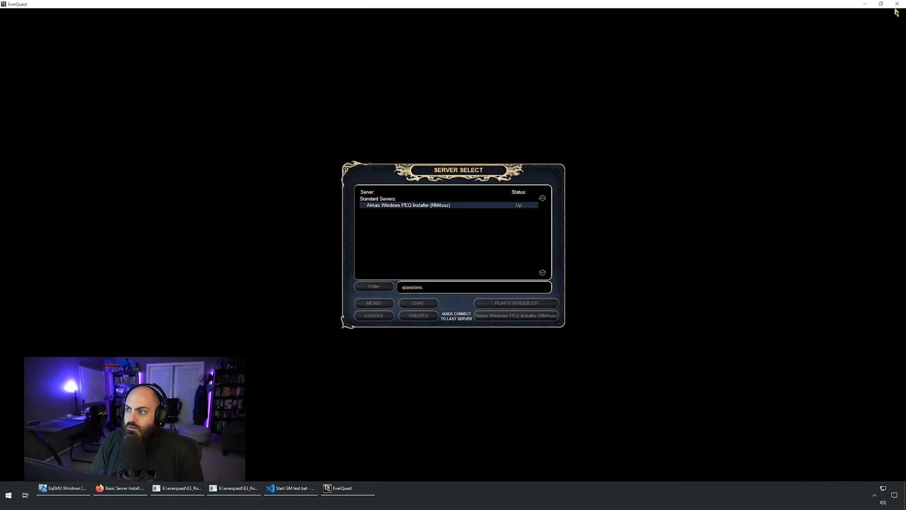
{"action": "left_click", "coordinate": [291, 488]}
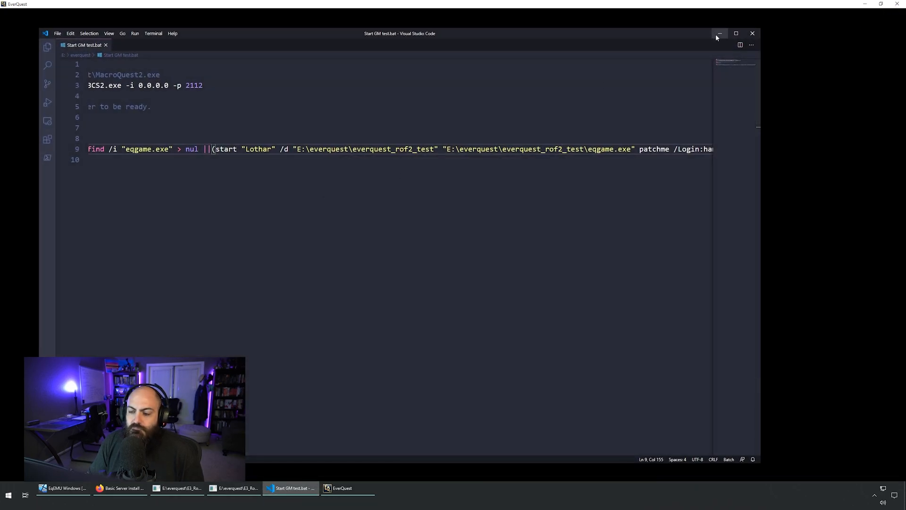
{"action": "left_click", "coordinate": [752, 33]}
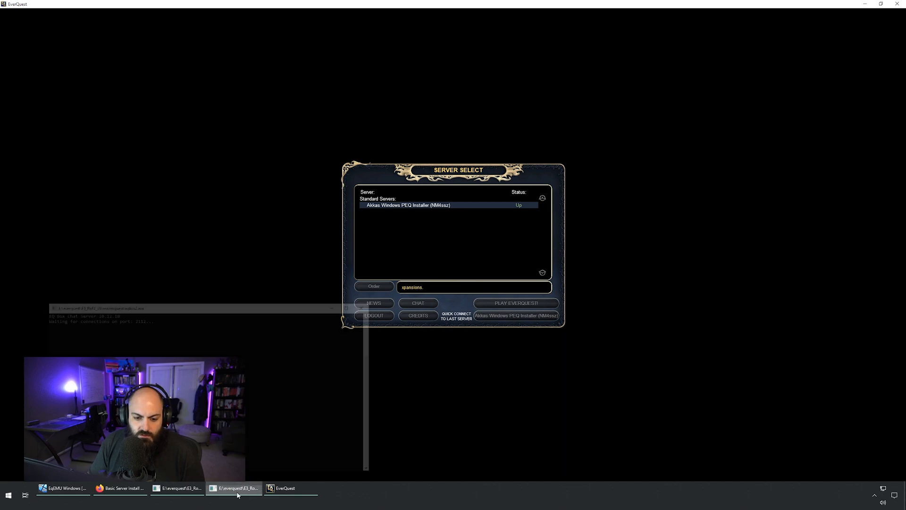
{"action": "left_click", "coordinate": [234, 488]}
{"action": "left_click", "coordinate": [346, 266]}
{"action": "left_click", "coordinate": [182, 488]}
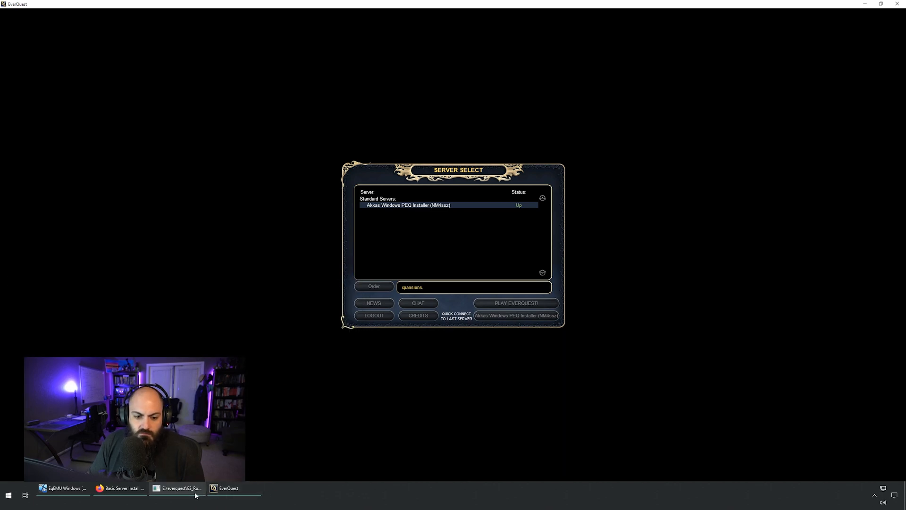
{"action": "left_click", "coordinate": [368, 159]}
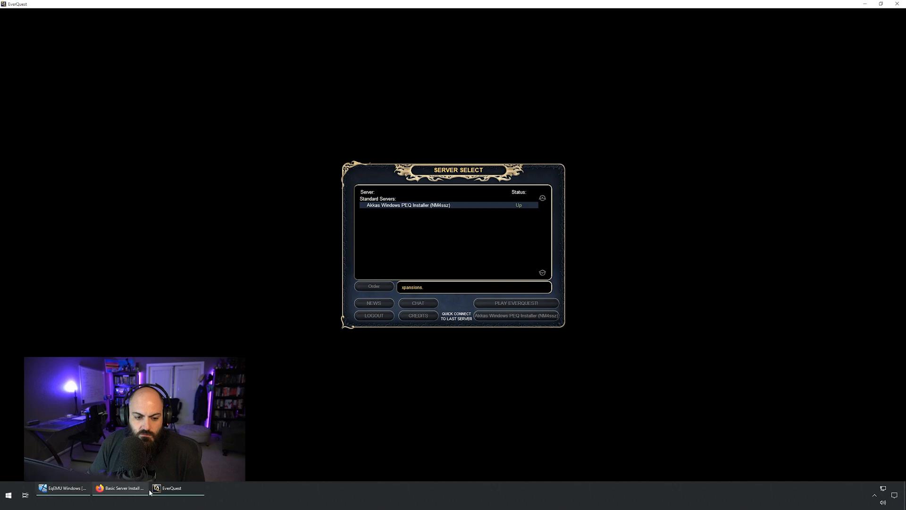
Step: End the EverQuest client through Task Manager on the host
{"action": "right_click", "coordinate": [231, 490]}
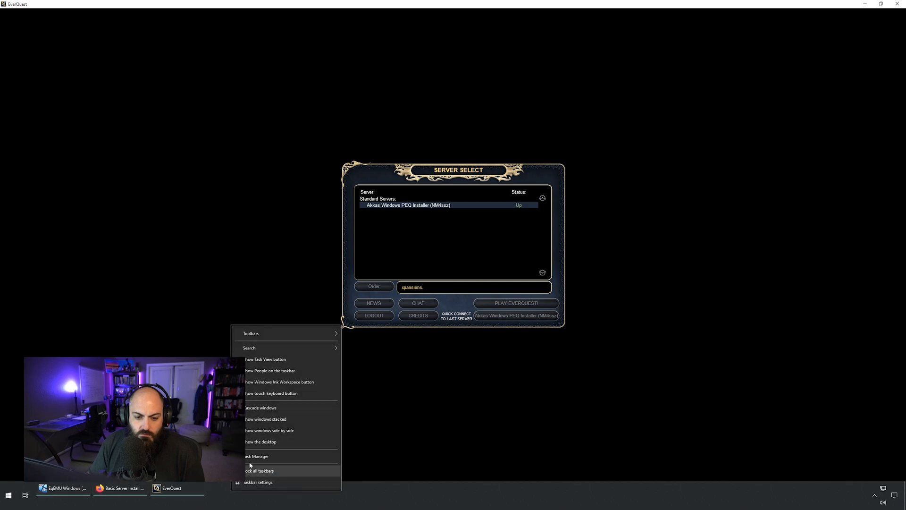
{"action": "left_click", "coordinate": [251, 457]}
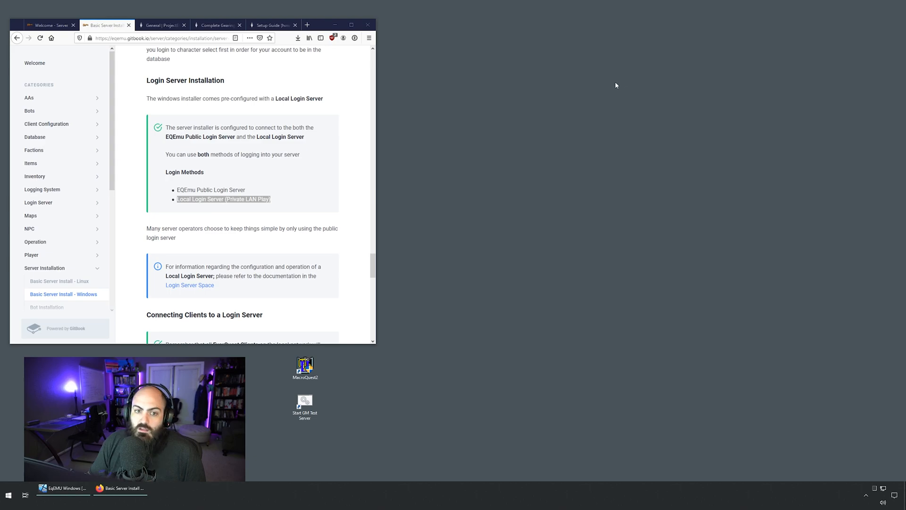
Step: Run the Start GM Test Server shortcut on the host, close the EQ Box Chat Server console, and move the batch console out of the way
{"action": "double_click", "coordinate": [305, 403]}
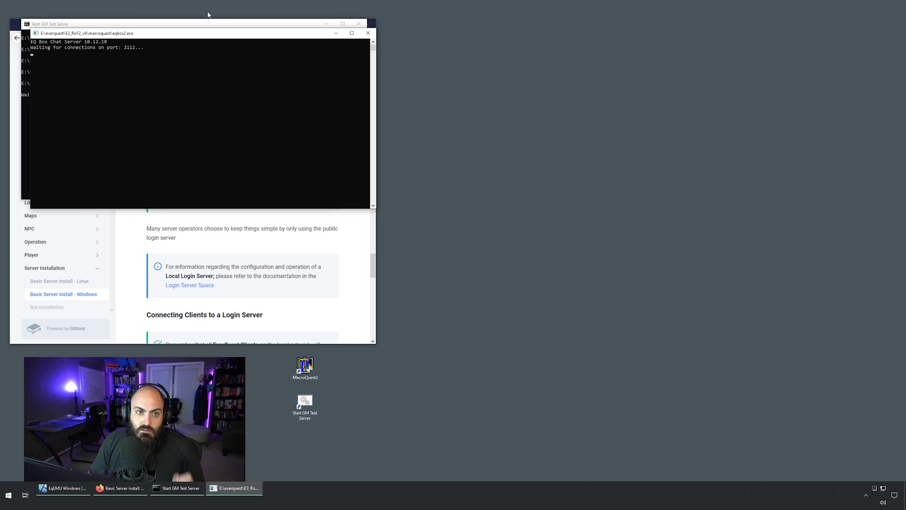
{"action": "left_click", "coordinate": [368, 33]}
{"action": "left_click_drag", "start_coordinate": [263, 28], "coordinate": [263, 289]}
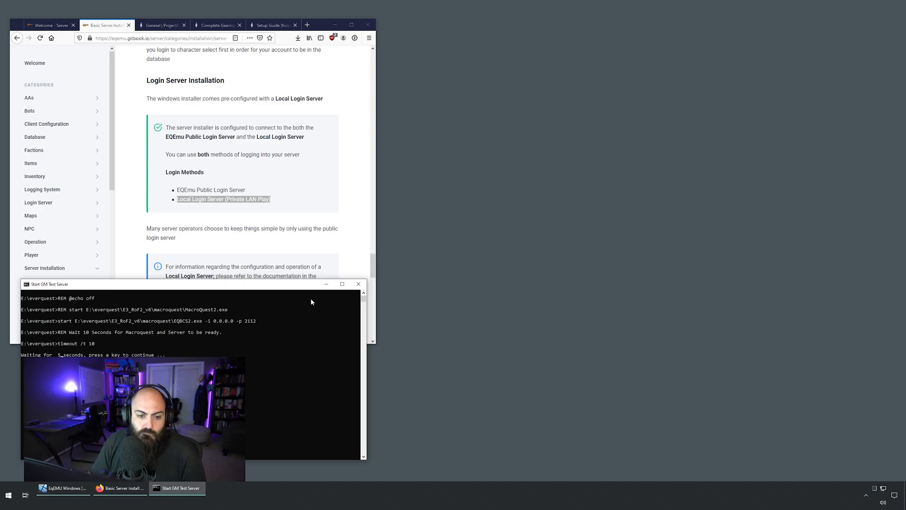
Step: Bring up the Login Server, World, QueryServ and UCS consoles in the virtual machine and spread them out to monitor their logs
{"action": "left_click", "coordinate": [62, 488]}
{"action": "left_click", "coordinate": [439, 446]}
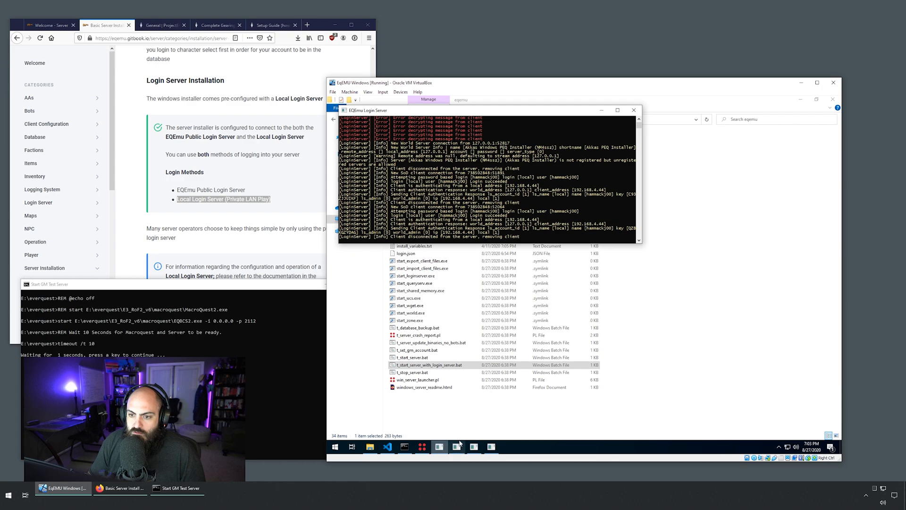
{"action": "left_click", "coordinate": [456, 447]}
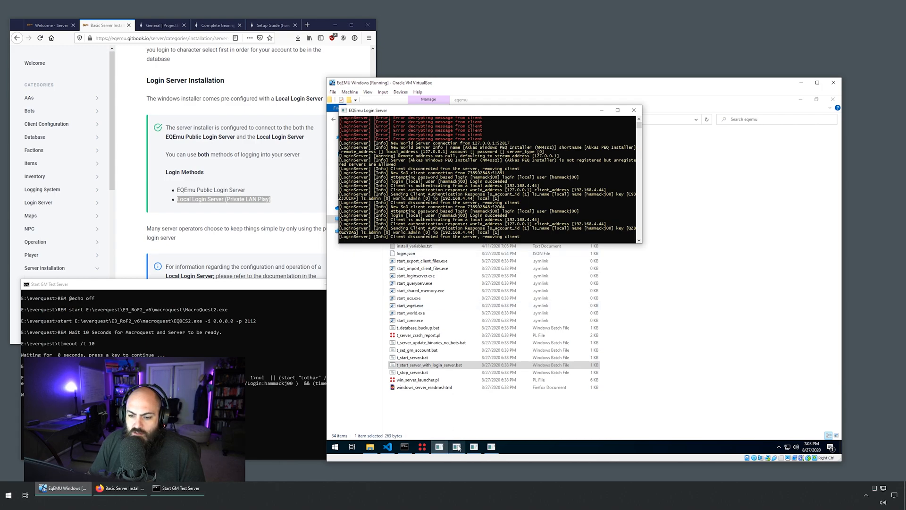
{"action": "left_click_drag", "start_coordinate": [578, 287], "coordinate": [620, 303]}
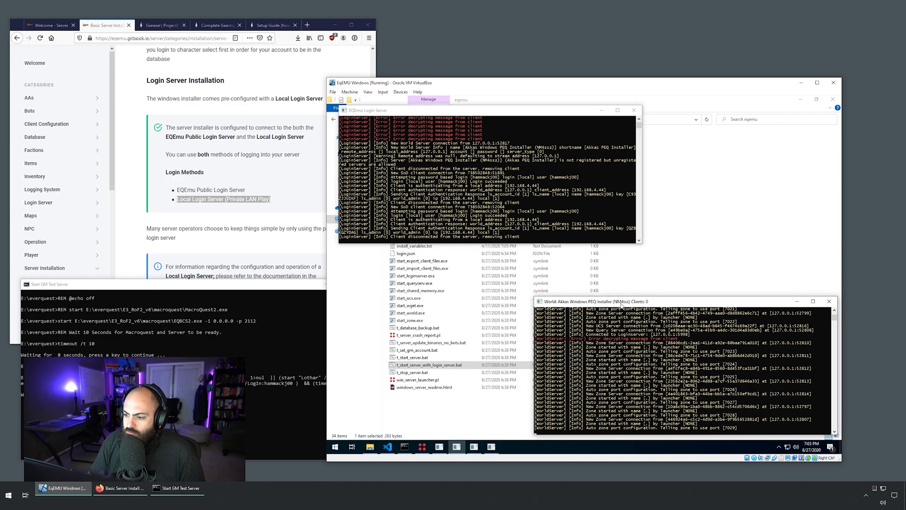
{"action": "left_click", "coordinate": [474, 447]}
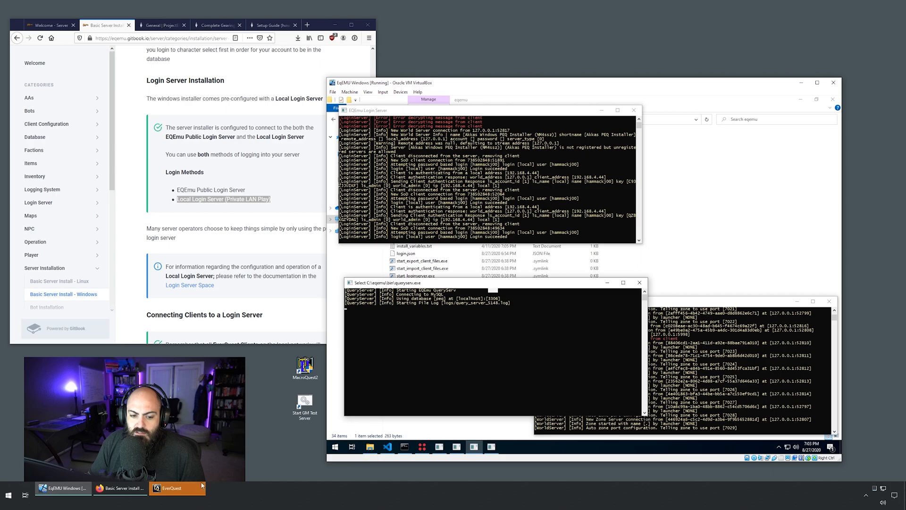
{"action": "left_click", "coordinate": [179, 489]}
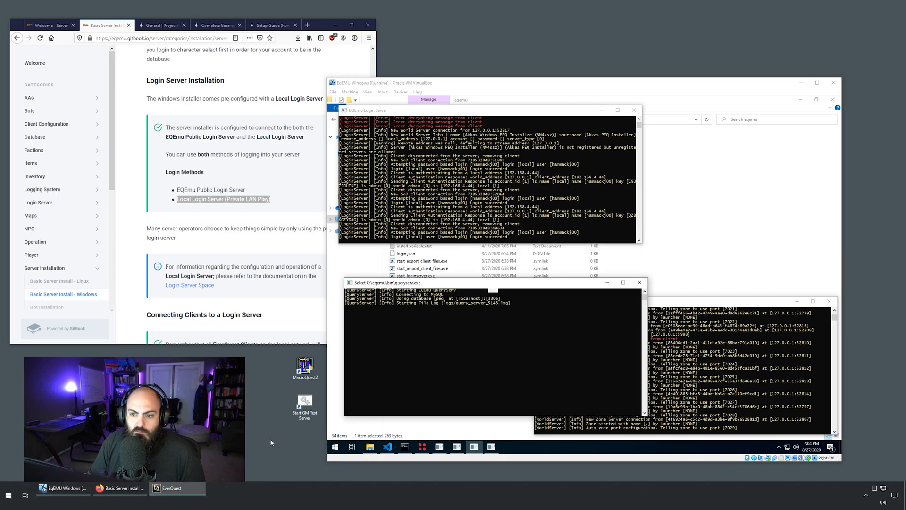
{"action": "left_click", "coordinate": [172, 489]}
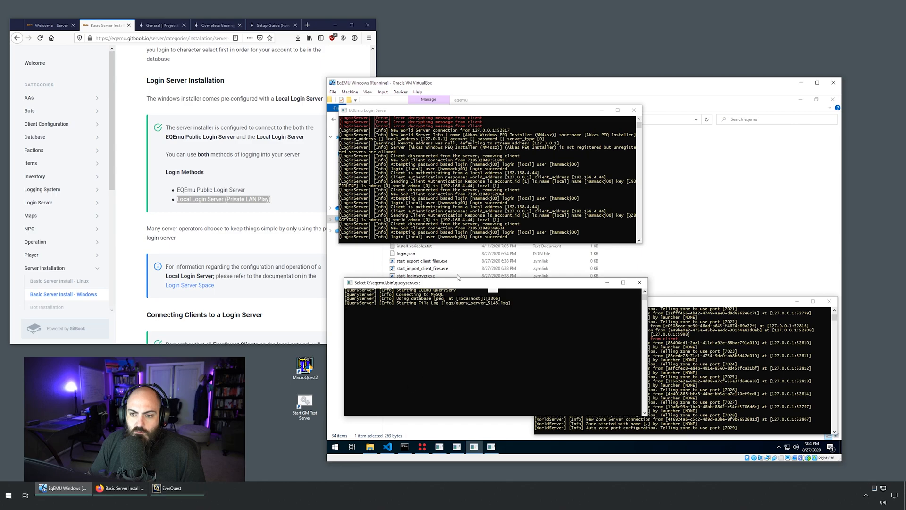
{"action": "left_click", "coordinate": [491, 450]}
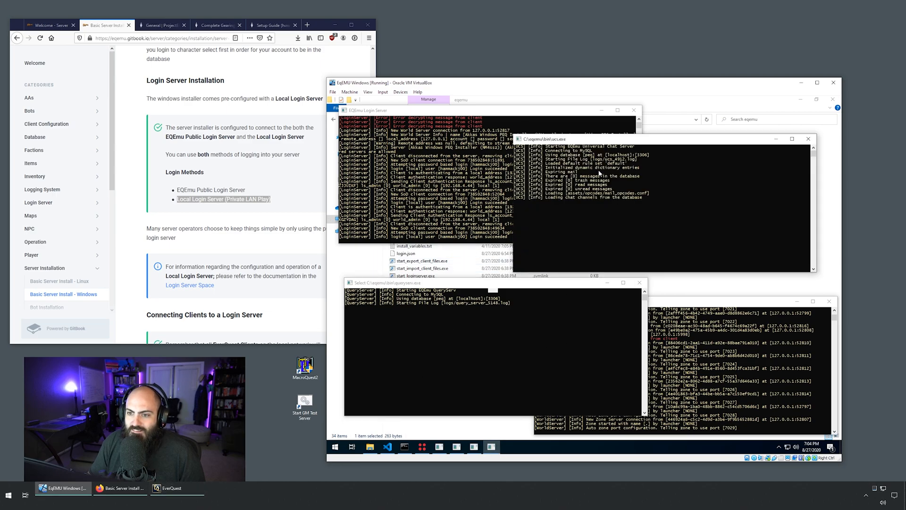
{"action": "left_click_drag", "start_coordinate": [569, 144], "coordinate": [583, 142]}
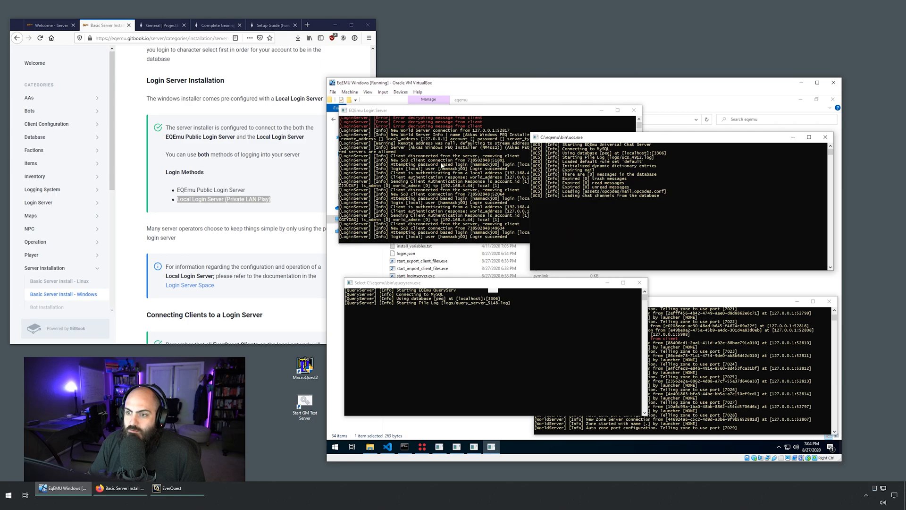
{"action": "left_click", "coordinate": [440, 112]}
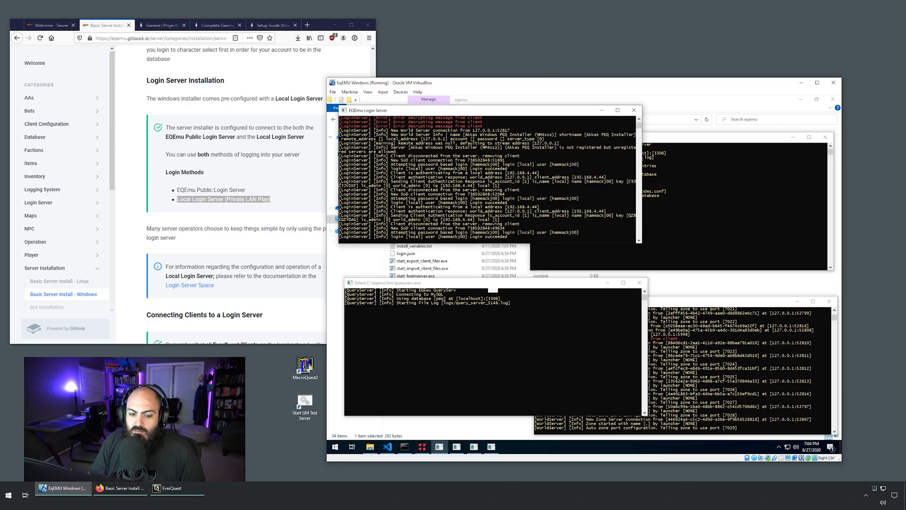
Step: Try to enter the Akkas Windows PEQ Installer server from EverQuest, and check the login server log in the virtual machine
{"action": "left_click", "coordinate": [178, 489]}
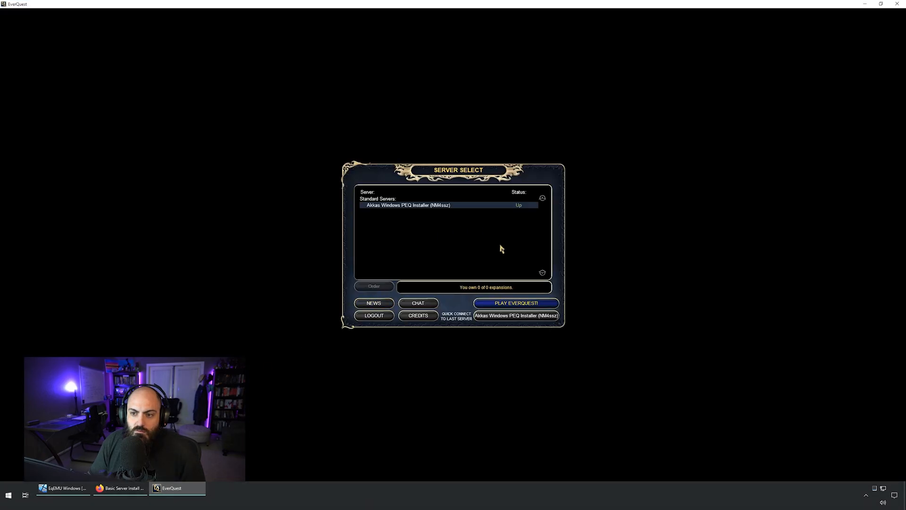
{"action": "left_click", "coordinate": [513, 305]}
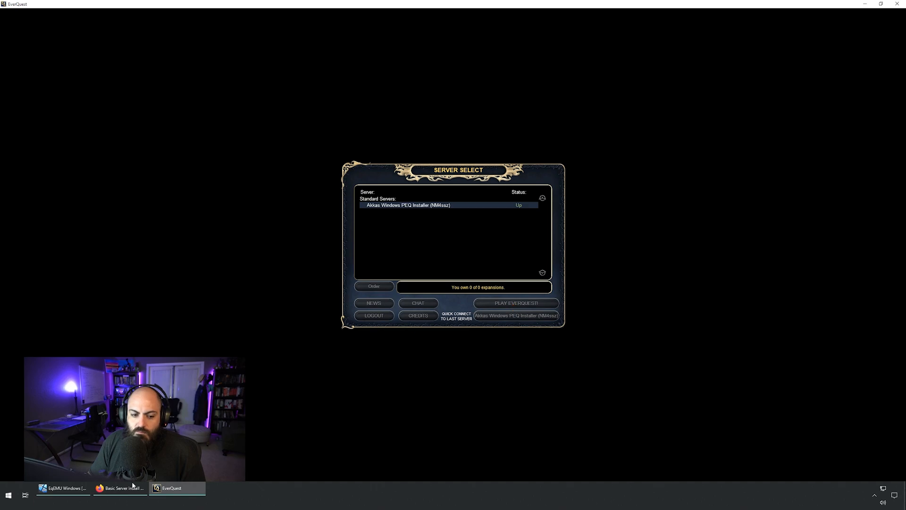
{"action": "left_click", "coordinate": [78, 492]}
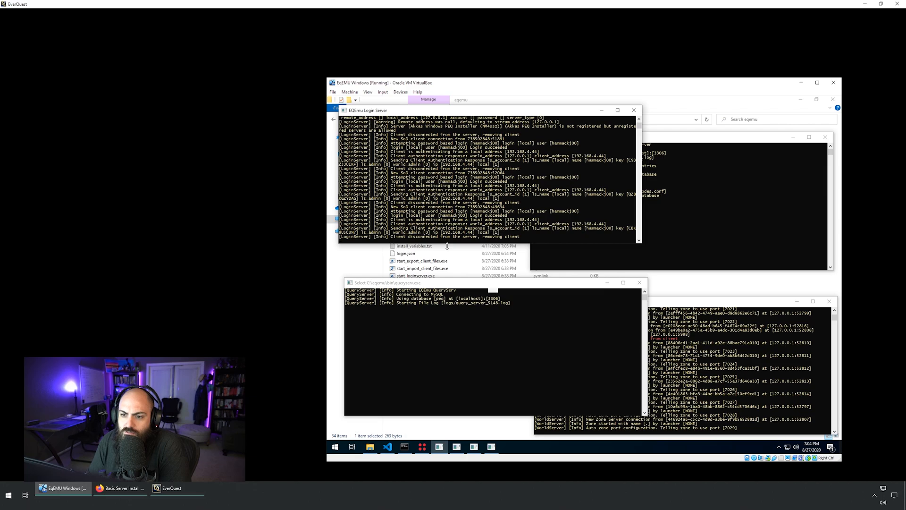
Step: Review the Windows install guide from the Scripts section through Connecting to Local Login Server for missed configuration
{"action": "key", "text": "alt+Tab"}
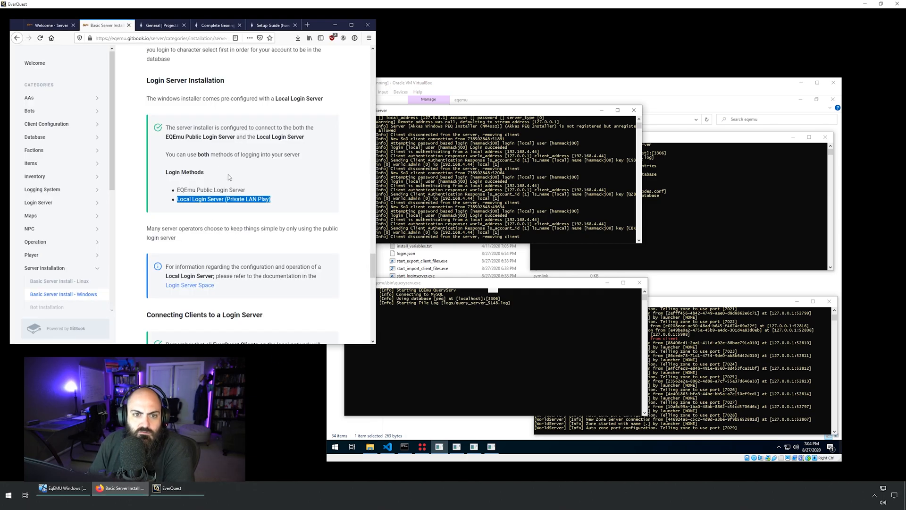
{"action": "scroll", "coordinate": [223, 230], "scroll_direction": "up", "scroll_amount": 5}
{"action": "scroll", "coordinate": [210, 240], "scroll_direction": "up", "scroll_amount": 2}
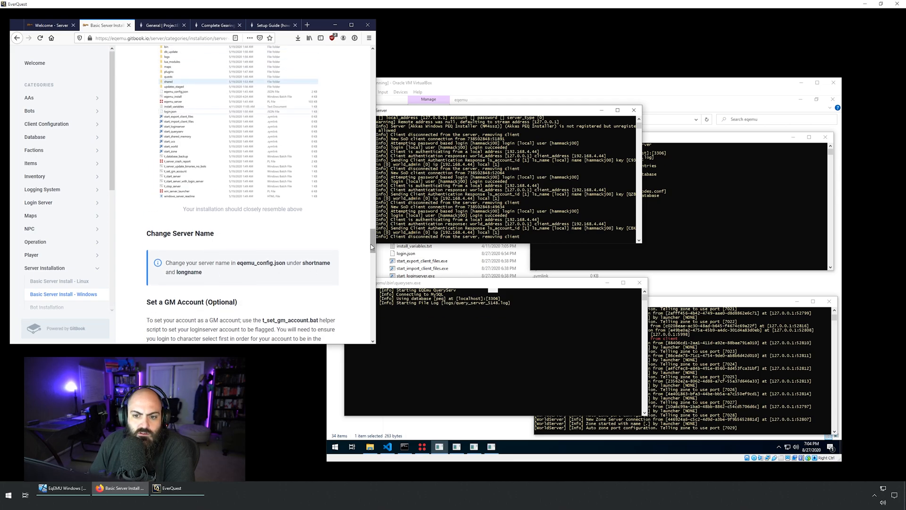
{"action": "left_click_drag", "start_coordinate": [371, 252], "coordinate": [369, 192]}
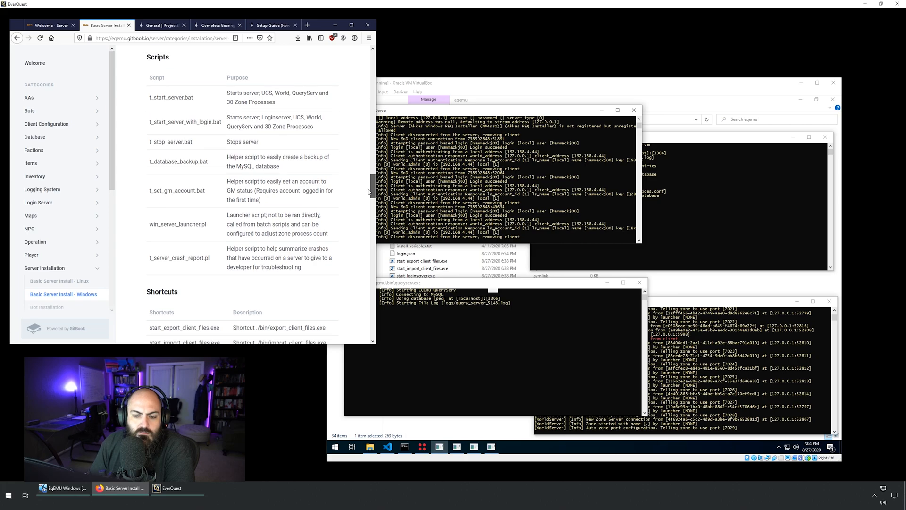
{"action": "scroll", "coordinate": [360, 225], "scroll_direction": "down", "scroll_amount": 13}
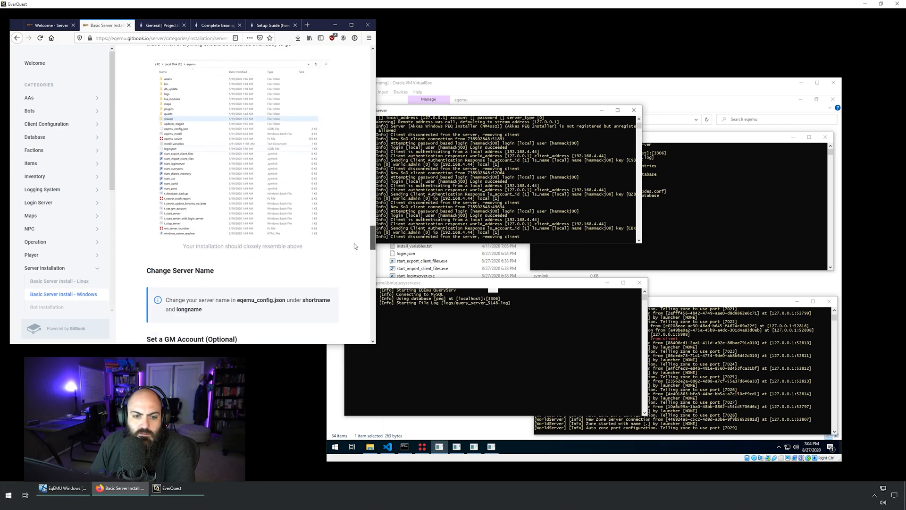
{"action": "scroll", "coordinate": [350, 269], "scroll_direction": "down", "scroll_amount": 4}
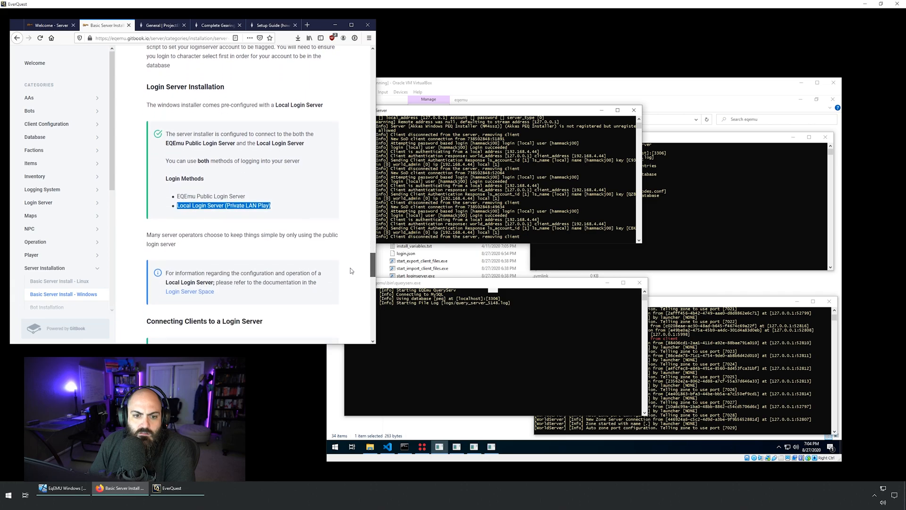
{"action": "scroll", "coordinate": [351, 281], "scroll_direction": "down", "scroll_amount": 1}
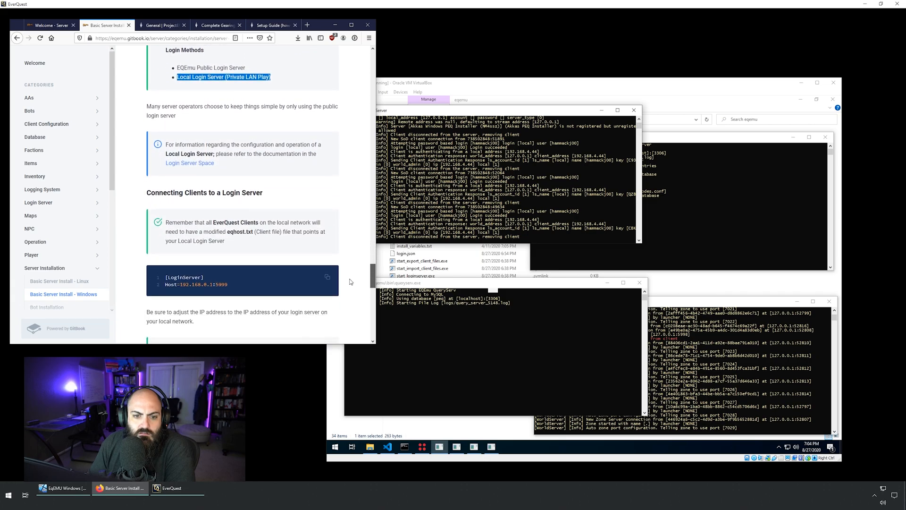
{"action": "scroll", "coordinate": [350, 282], "scroll_direction": "down", "scroll_amount": 8}
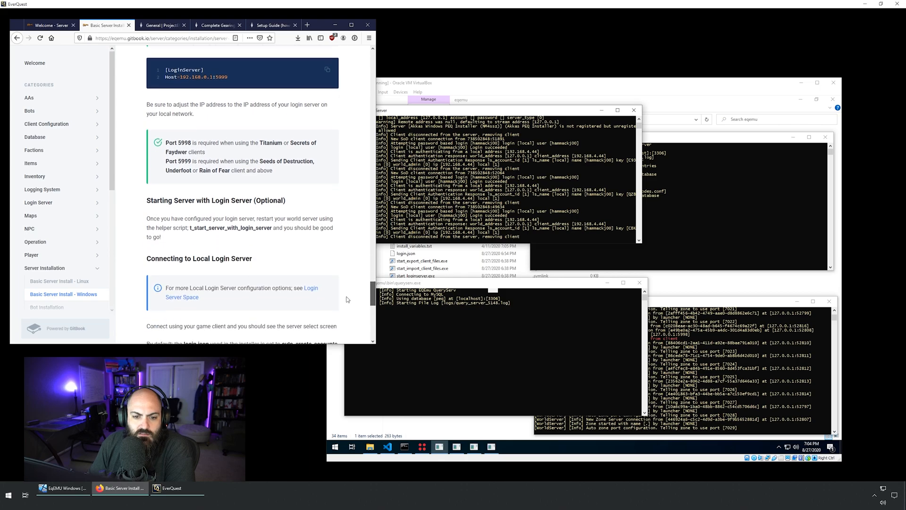
{"action": "scroll", "coordinate": [346, 301], "scroll_direction": "down", "scroll_amount": 5}
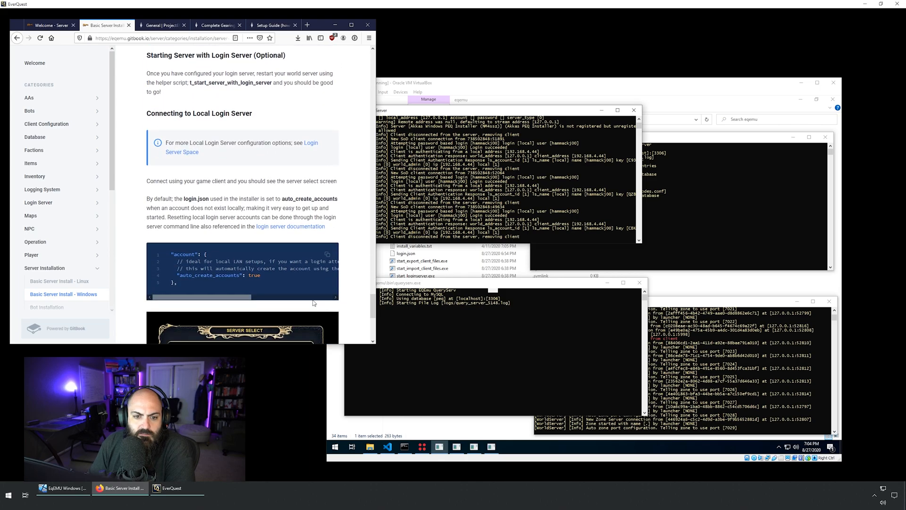
{"action": "scroll", "coordinate": [206, 186], "scroll_direction": "down", "scroll_amount": 2}
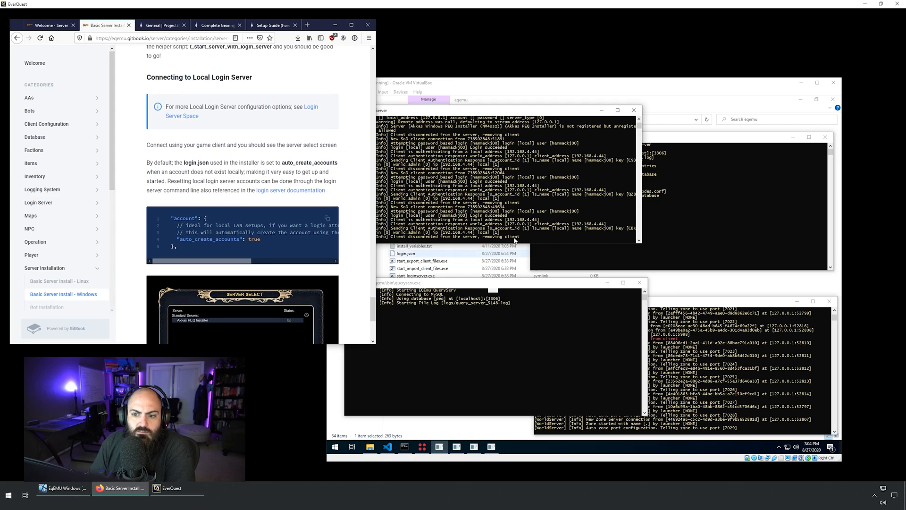
Step: Close the server consoles in the virtual machine and run t_stop_server.bat to stop the remaining server processes
{"action": "left_click", "coordinate": [532, 165]}
{"action": "left_click", "coordinate": [632, 110]}
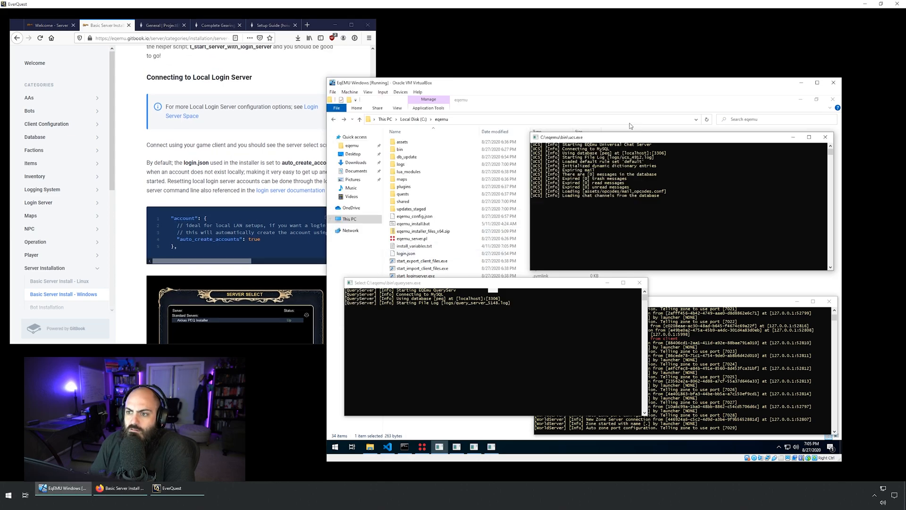
{"action": "left_click", "coordinate": [639, 282]}
{"action": "left_click", "coordinate": [829, 301]}
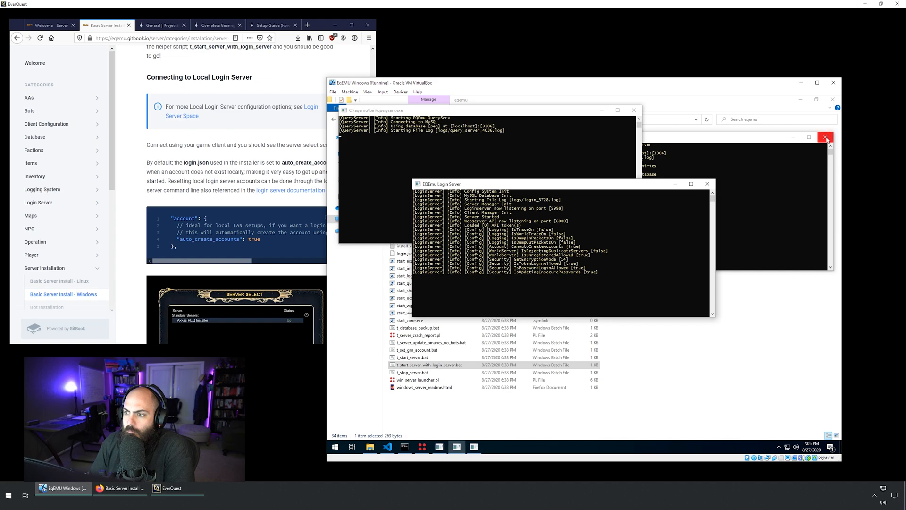
{"action": "left_click", "coordinate": [825, 137]}
{"action": "left_click", "coordinate": [695, 346]}
{"action": "double_click", "coordinate": [415, 372]}
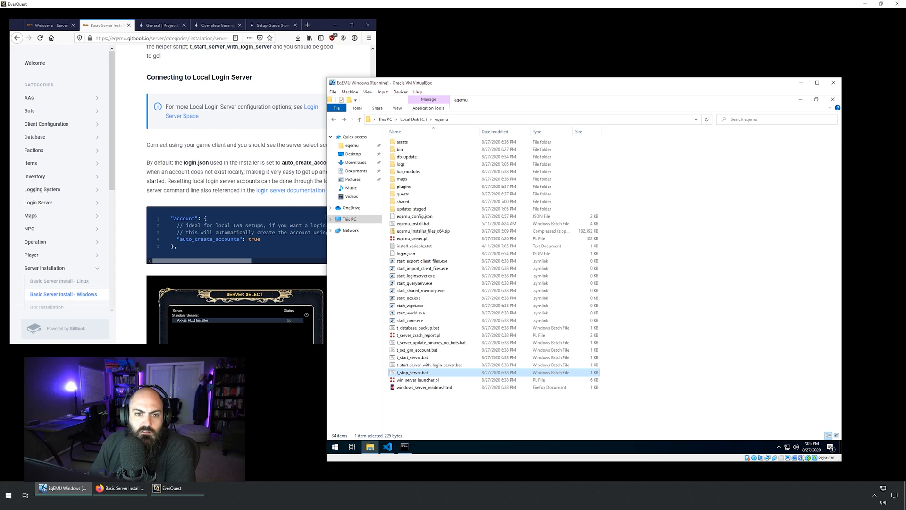
Step: Open login.json from the eqemu folder in Visual Studio Code in the virtual machine
{"action": "right_click", "coordinate": [414, 254]}
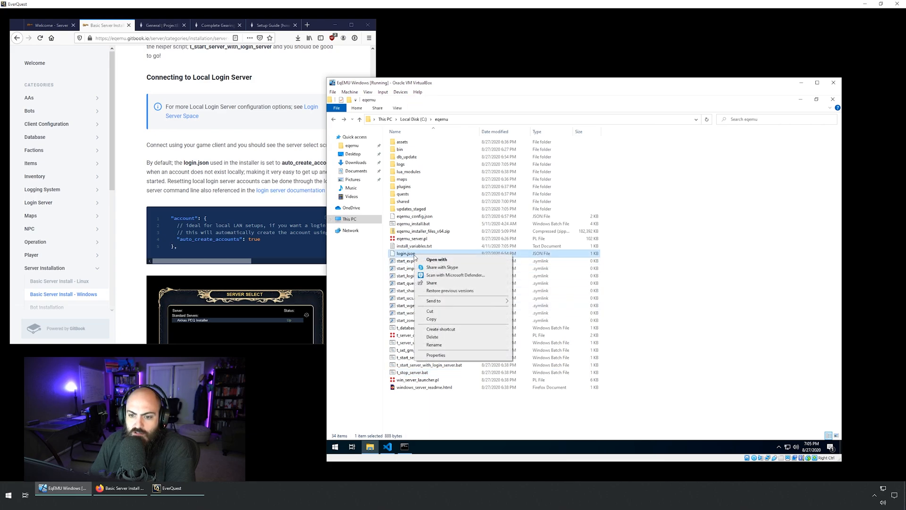
{"action": "left_click", "coordinate": [387, 447]}
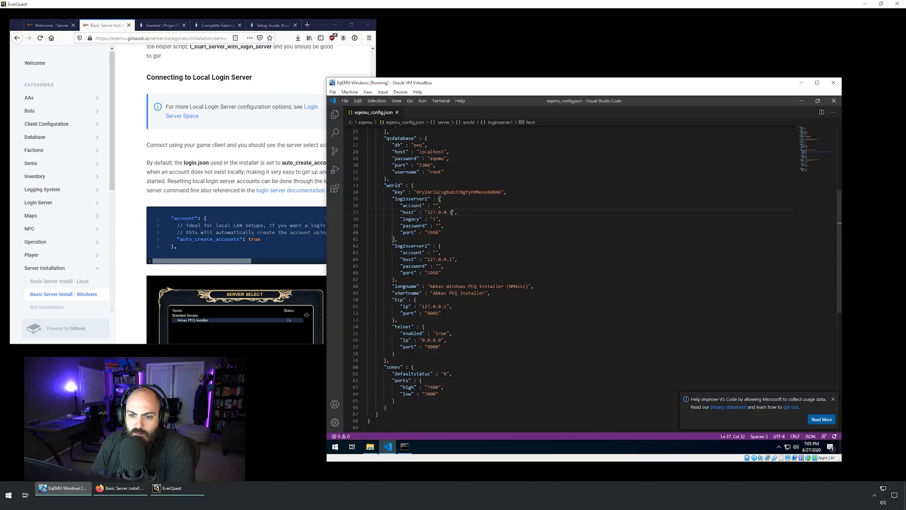
{"action": "left_click_drag", "start_coordinate": [516, 102], "coordinate": [635, 154]}
{"action": "left_click_drag", "start_coordinate": [414, 255], "coordinate": [568, 165]}
{"action": "double_click", "coordinate": [610, 154]}
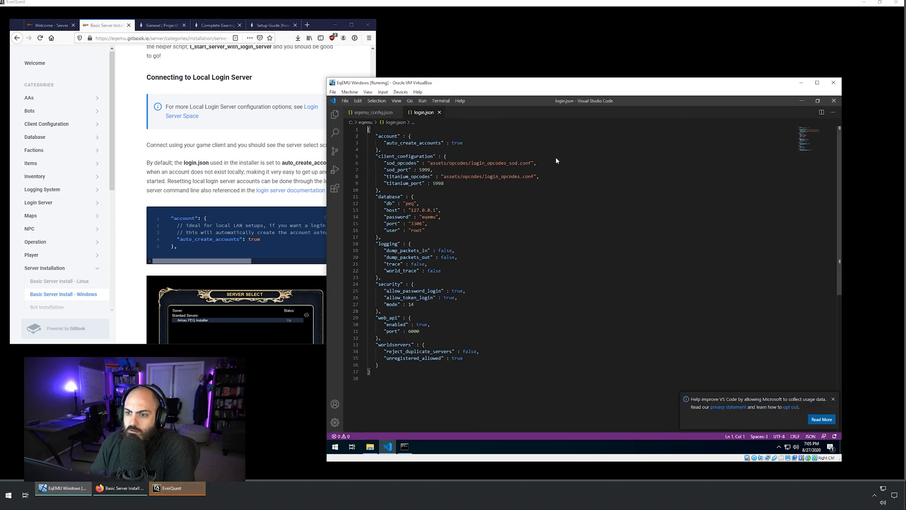
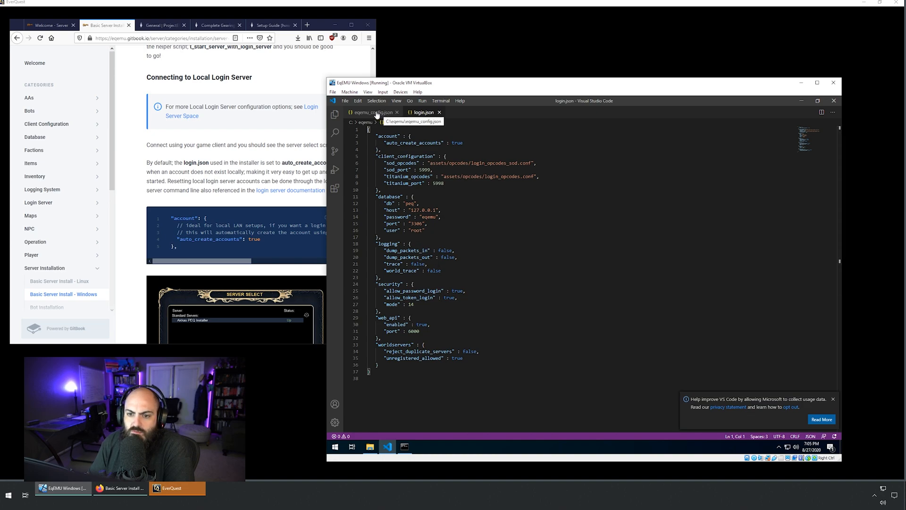
Step: Replace the world longname in eqemu_config.json with the server owner's username in possessive form followed by "Test"
{"action": "left_click", "coordinate": [373, 113]}
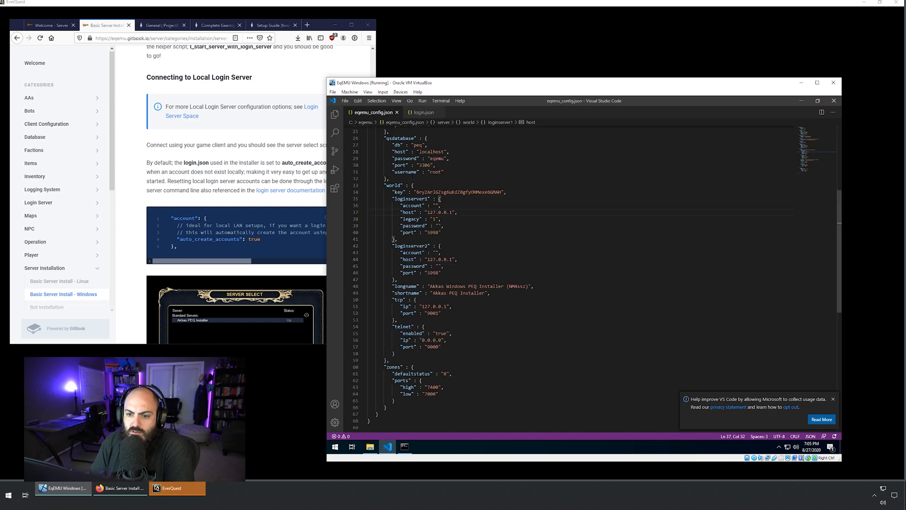
{"action": "left_click_drag", "start_coordinate": [430, 286], "coordinate": [529, 286]}
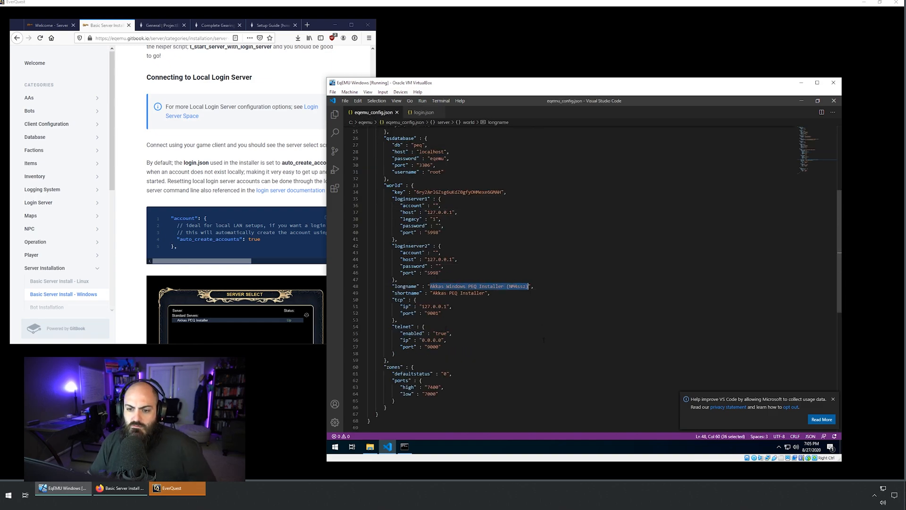
{"action": "type", "text": "hmma"}
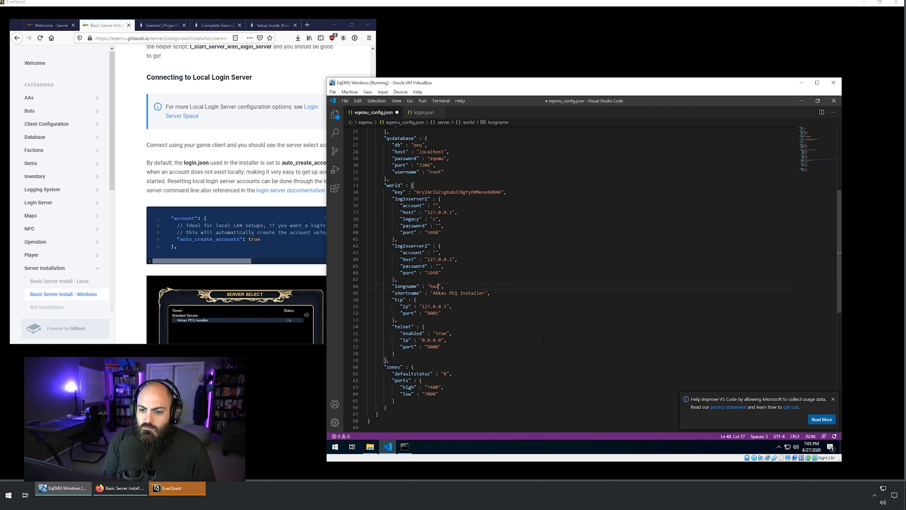
{"action": "type", "text": "ackj's Test"}
Step: Replace the world shortname in eqemu_config.json with "eq_test"
{"action": "key", "text": "Left"}
{"action": "key", "text": "Left"}
{"action": "key", "text": "Left"}
{"action": "key", "text": "Left"}
{"action": "key", "text": "Left"}
{"action": "key", "text": "Left"}
{"action": "key", "text": "Left"}
{"action": "key", "text": "Left"}
{"action": "key", "text": "Left"}
{"action": "key", "text": "ctrl+shift+Right"}
{"action": "key", "text": "ctrl+shift+Right"}
{"action": "key", "text": "ctrl+shift+Right"}
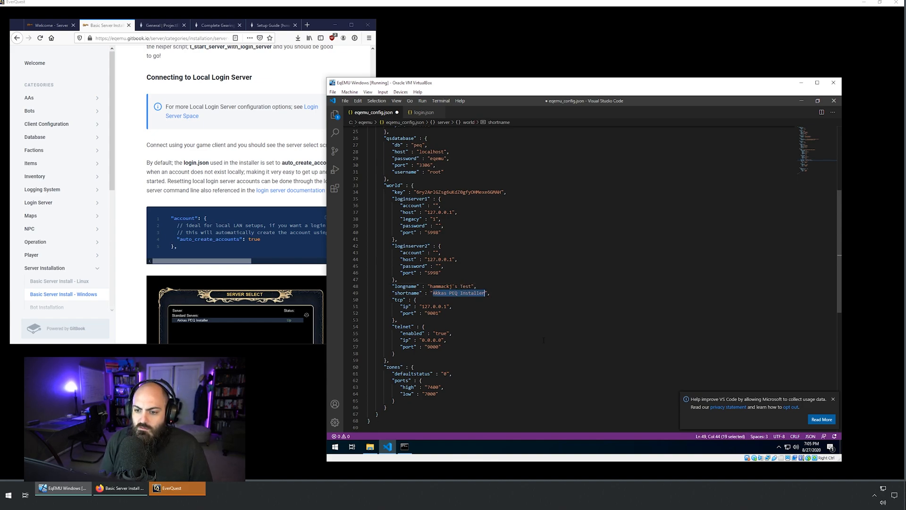
{"action": "type", "text": "eq_te"}
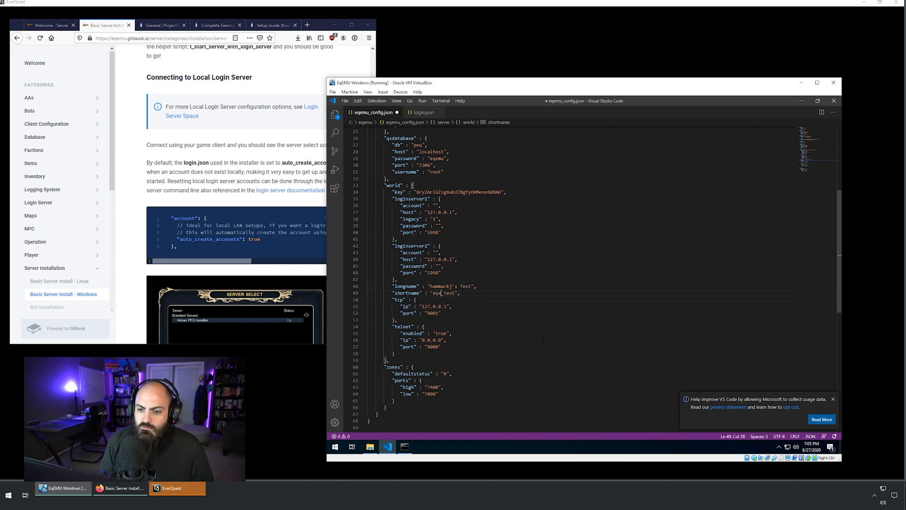
{"action": "key", "text": "Left"}
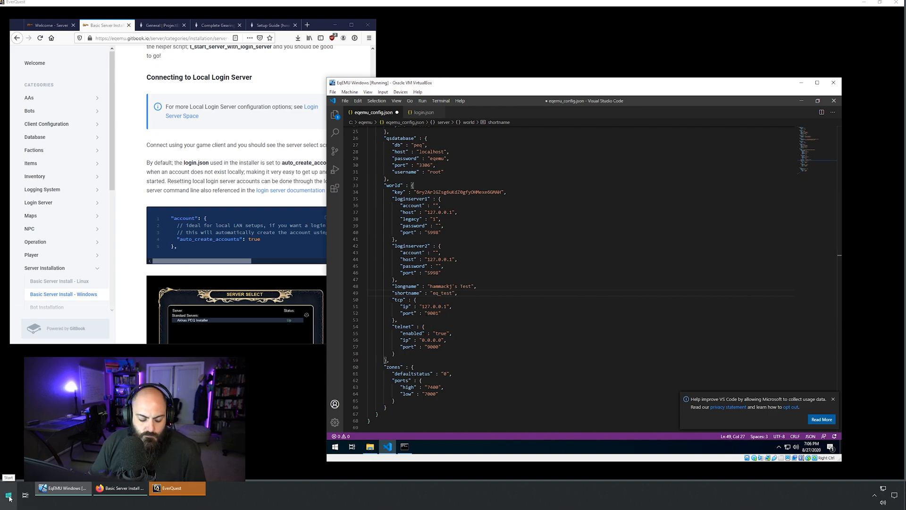
Step: Open a Command Prompt on the host and connect over SSH to 192.168.4.107, entering the account password
{"action": "key", "text": "super"}
{"action": "type", "text": "cmd"}
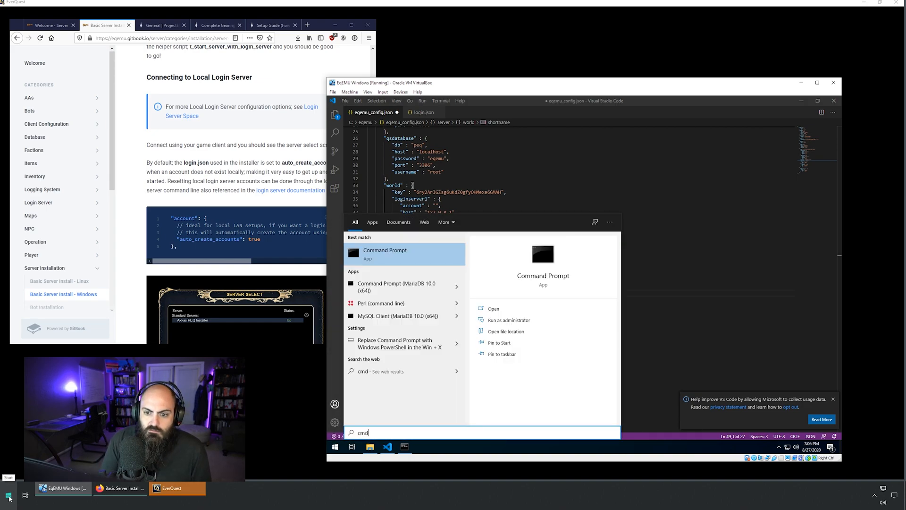
{"action": "left_click", "coordinate": [8, 496]}
{"action": "left_click", "coordinate": [9, 495]}
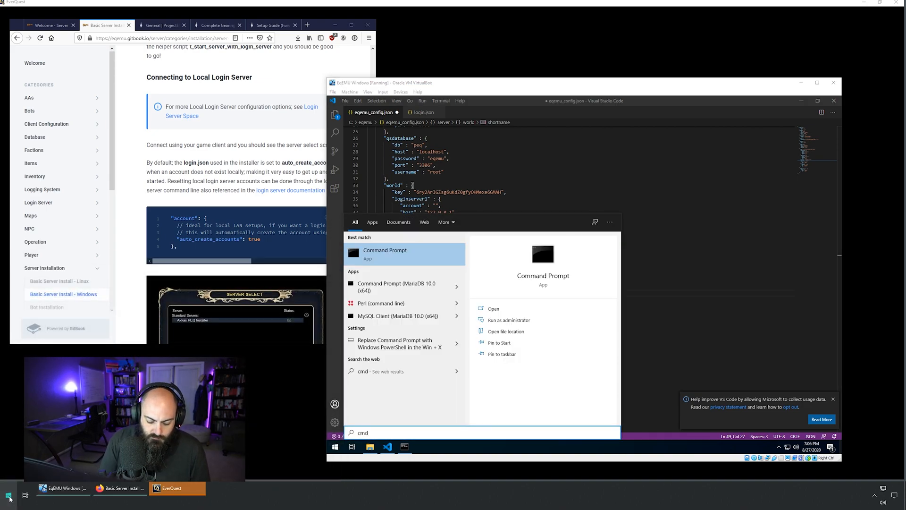
{"action": "key", "text": "Return"}
{"action": "left_click_drag", "start_coordinate": [148, 47], "coordinate": [279, 248]}
{"action": "type", "text": "ssh"}
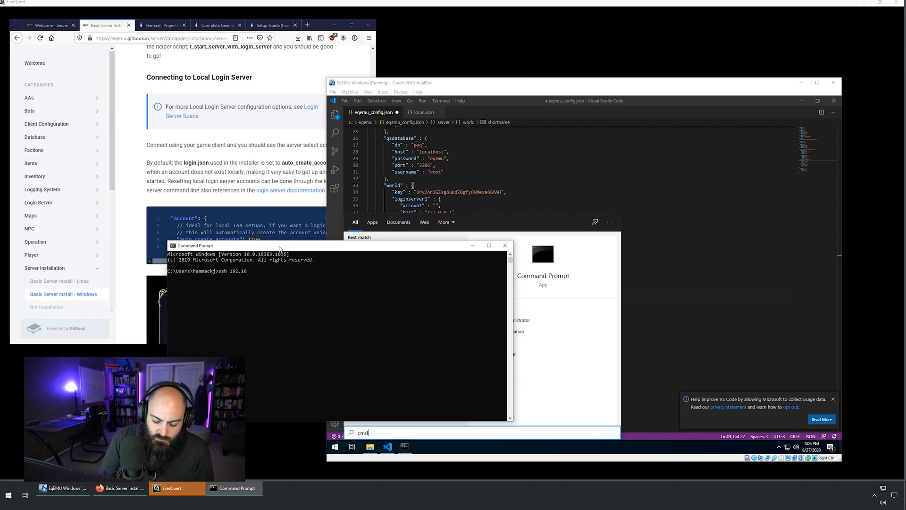
{"action": "type", "text": "192.168.4.107"}
{"action": "key", "text": "Return"}
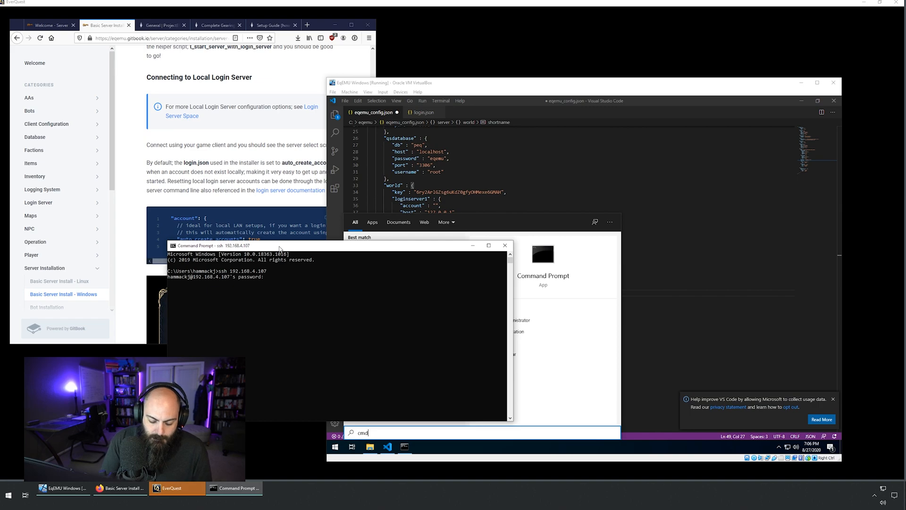
{"action": "key", "text": "Return"}
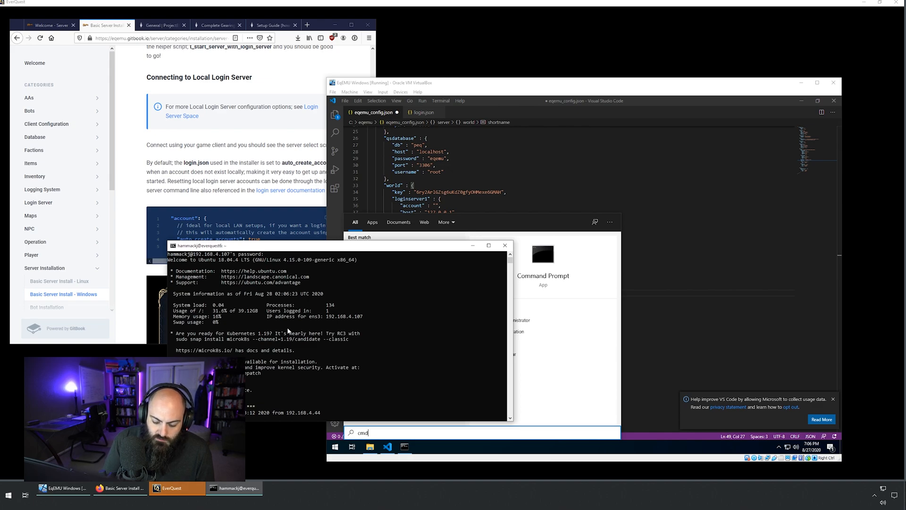
Step: Start a root shell with sudo -s, entering the account password, and list the contents of /home/eqemu/server
{"action": "key", "text": "Return"}
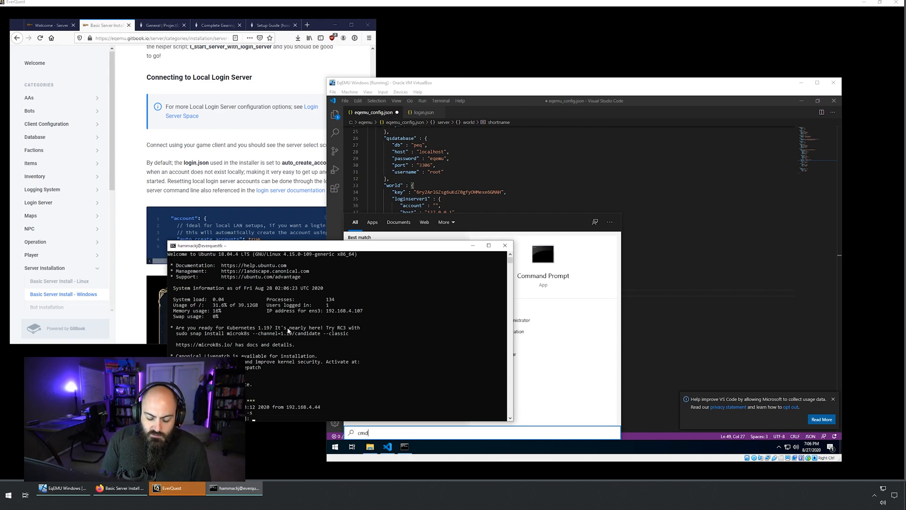
{"action": "key", "text": "Return"}
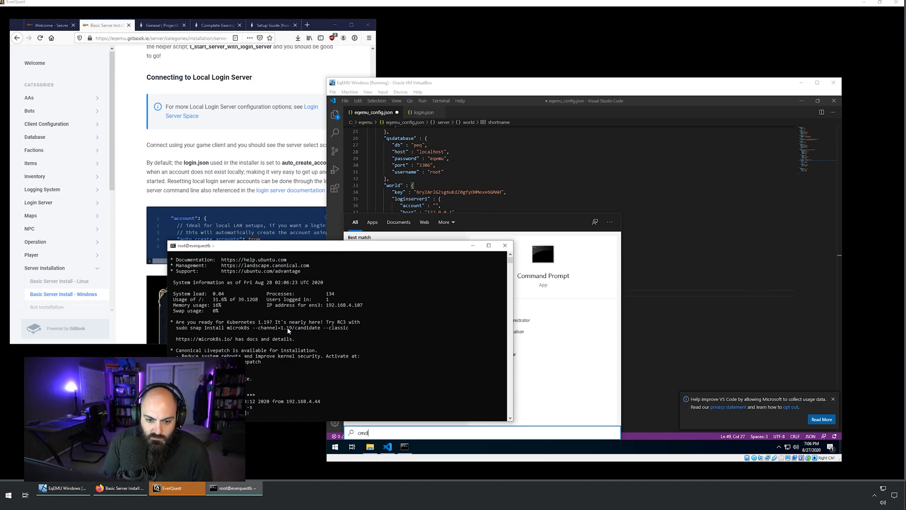
{"action": "type", "text": "/eqemu/s"}
{"action": "key", "text": "Tab"}
{"action": "key", "text": "Tab"}
{"action": "type", "text": "erver"}
{"action": "key", "text": "Return"}
{"action": "type", "text": "ls"}
{"action": "key", "text": "Return"}
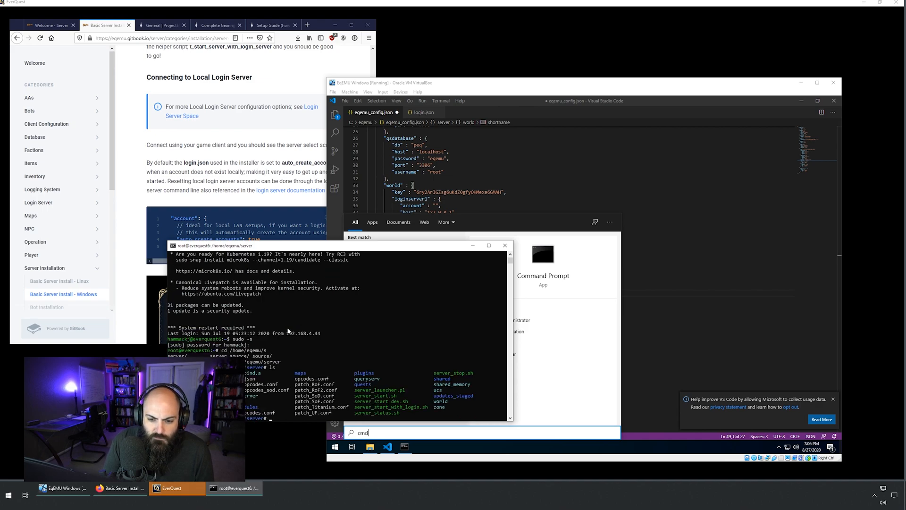
Step: Open the Linux server's eqemu_config.json in vi and arrange the enlarged terminal beside the virtual machine's editor for comparison
{"action": "left_click", "coordinate": [568, 185]}
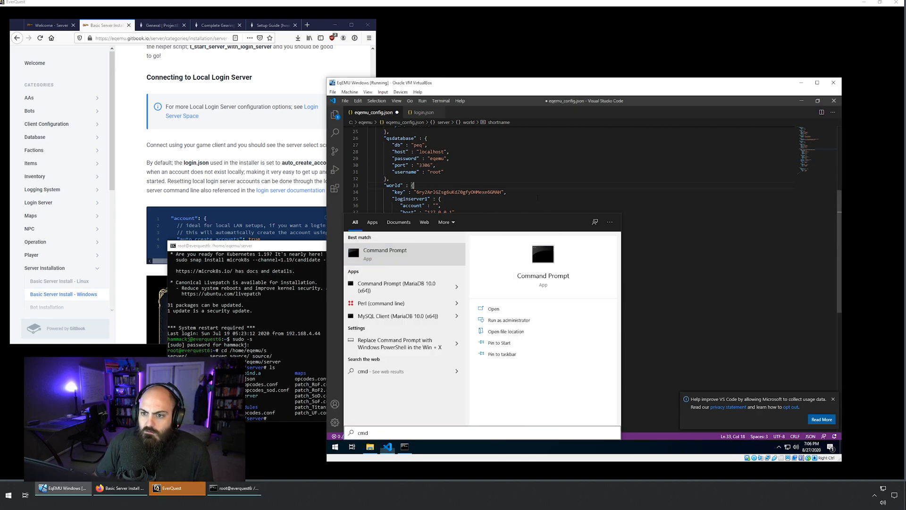
{"action": "left_click_drag", "start_coordinate": [239, 242], "coordinate": [150, 135]}
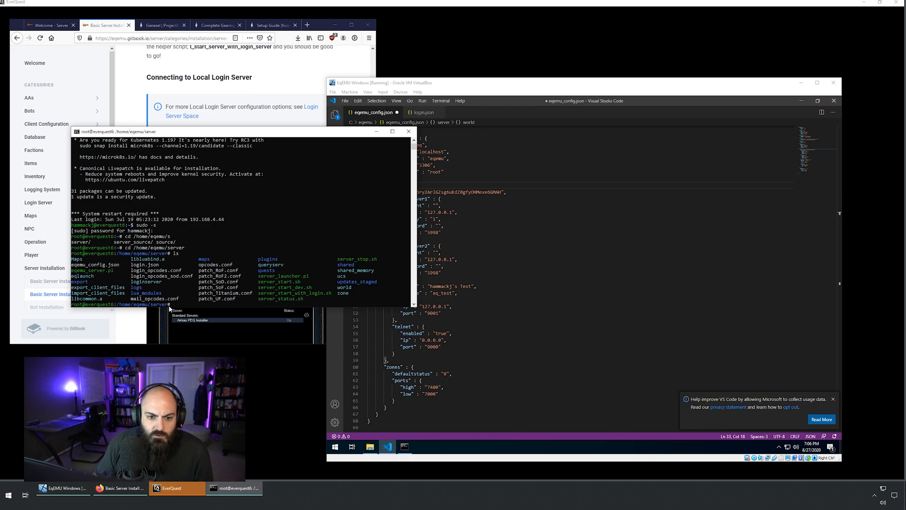
{"action": "left_click_drag", "start_coordinate": [167, 307], "coordinate": [167, 439]}
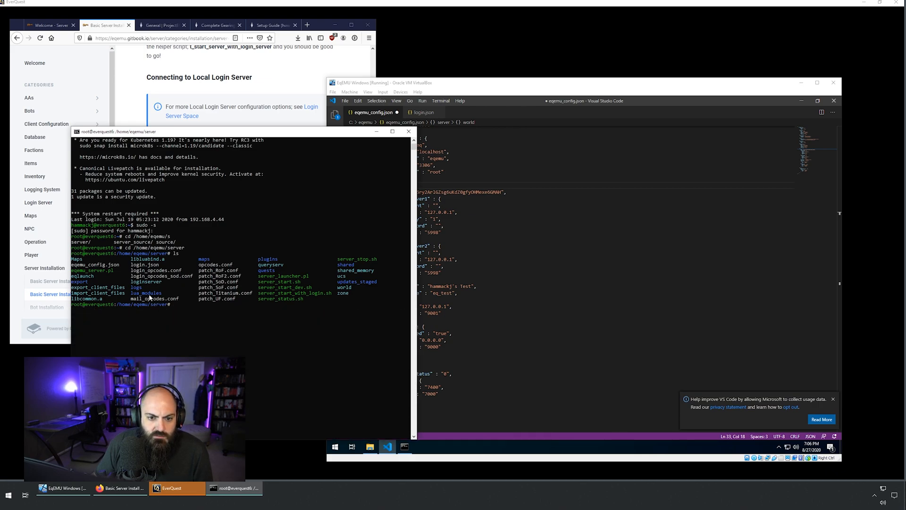
{"action": "type", "text": "vi eq"}
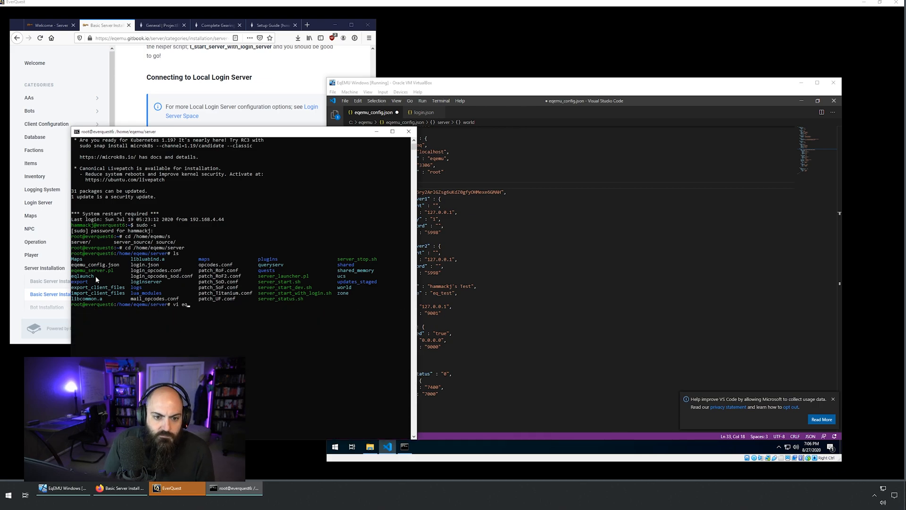
{"action": "type", "text": "emu_c"}
{"action": "key", "text": "Tab"}
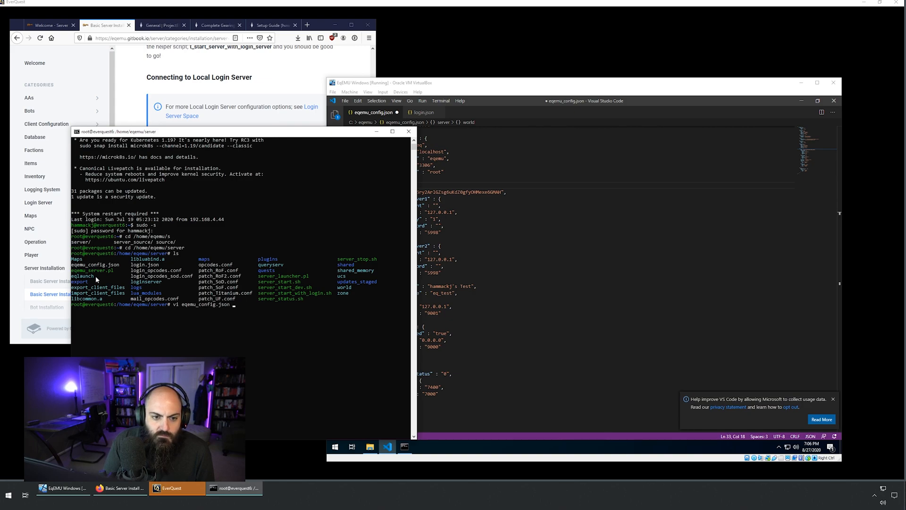
{"action": "key", "text": "Return"}
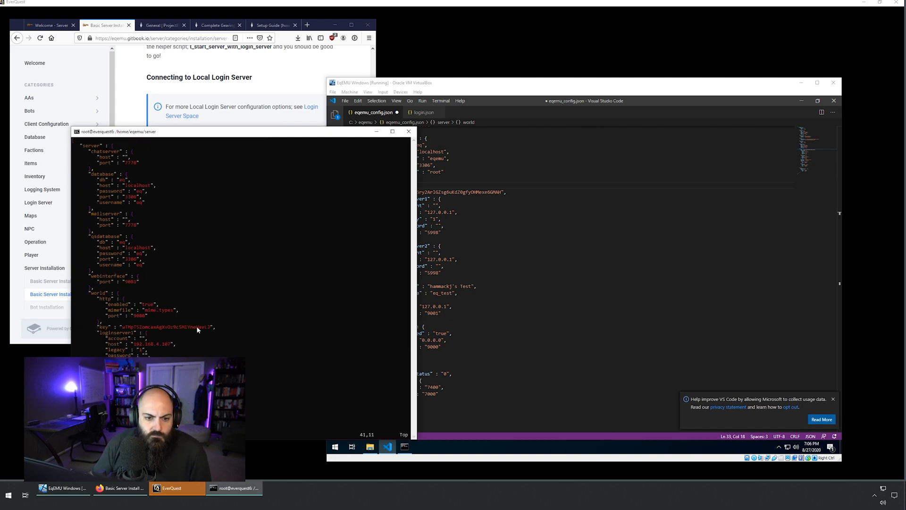
{"action": "left_click_drag", "start_coordinate": [268, 136], "coordinate": [225, 130]}
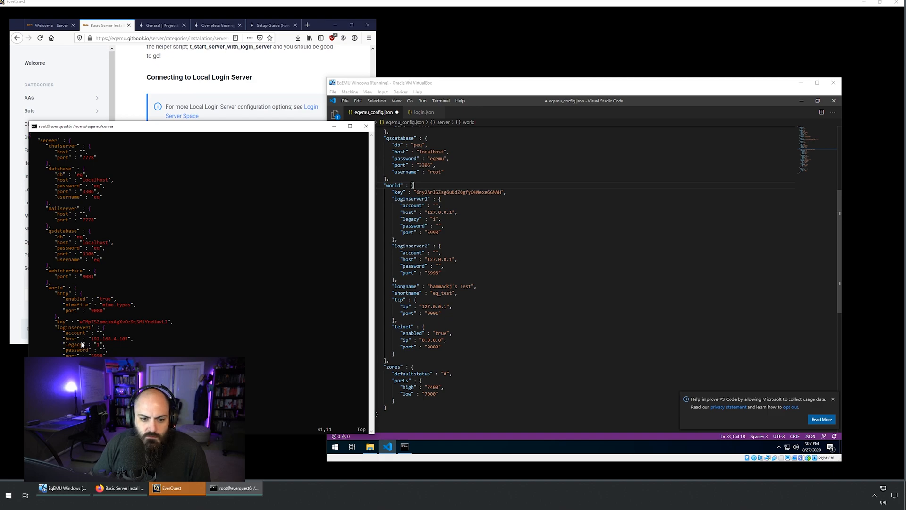
Step: Set the loginserver1 host in the virtual machine's eqemu_config.json to 192.168.4.122
{"action": "left_click", "coordinate": [446, 212]}
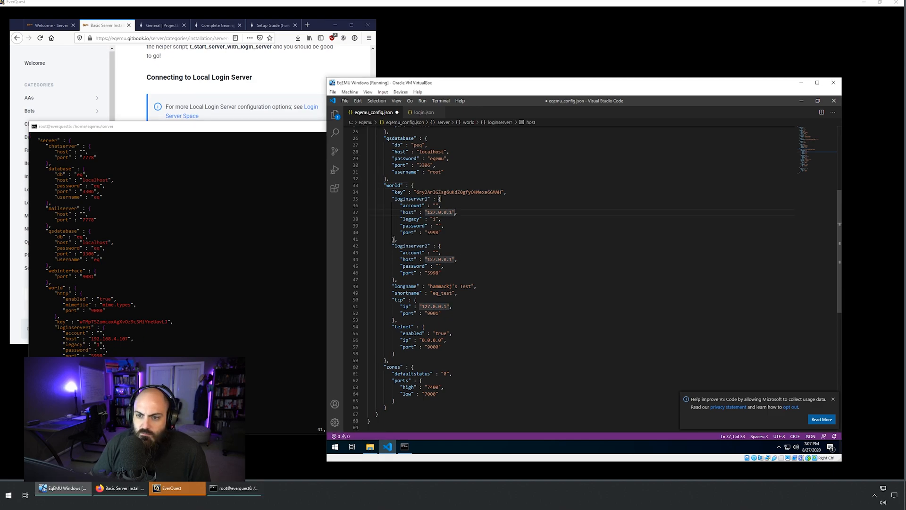
{"action": "key", "text": "Right"}
{"action": "key", "text": "Right"}
{"action": "key", "text": "BackSpace"}
{"action": "key", "text": "BackSpace"}
{"action": "key", "text": "BackSpace"}
{"action": "key", "text": "BackSpace"}
{"action": "key", "text": "BackSpace"}
{"action": "key", "text": "BackSpace"}
{"action": "key", "text": "BackSpace"}
{"action": "key", "text": "BackSpace"}
{"action": "type", "text": "92.168.5"}
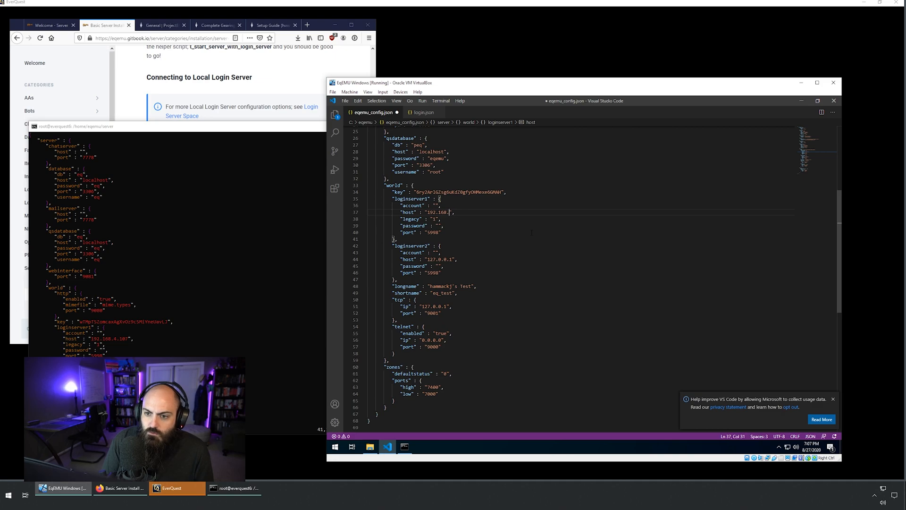
{"action": "left_click", "coordinate": [404, 446]}
{"action": "left_click", "coordinate": [717, 184]}
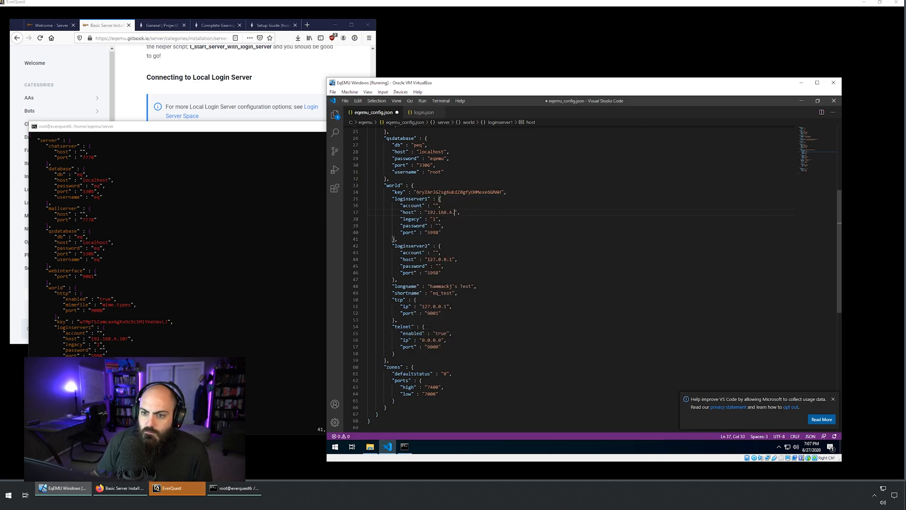
{"action": "type", "text": "122"}
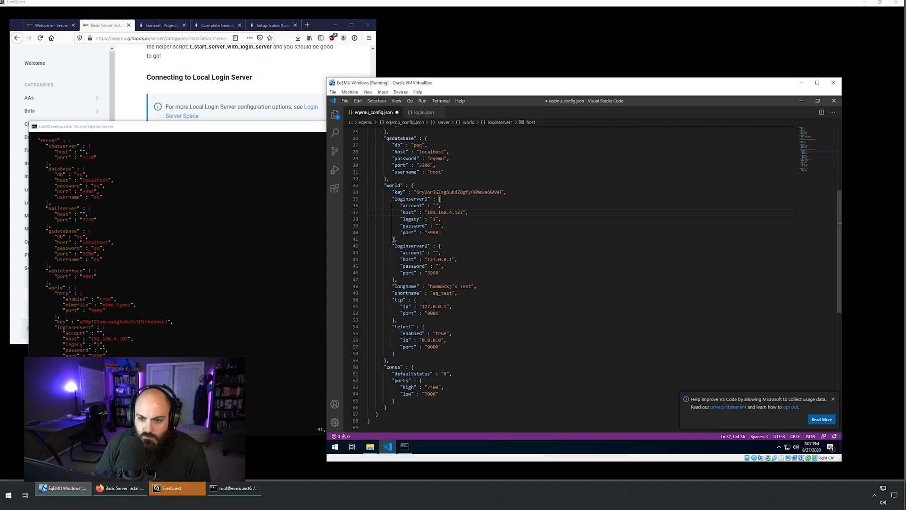
Step: Add an "address" entry with the value "192.168.4.122" below the world shortname in eqemu_config.json
{"action": "left_click", "coordinate": [486, 293]}
{"action": "key", "text": "Return"}
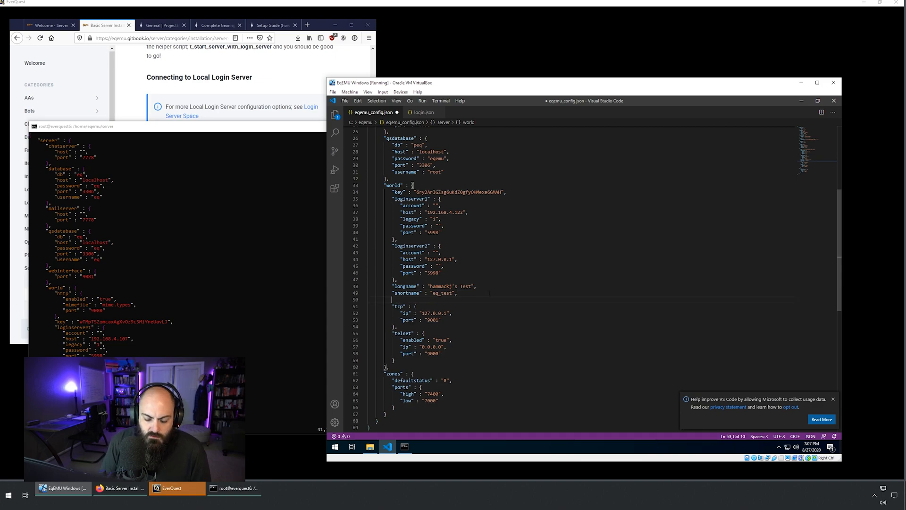
{"action": "type", "text": "\"addr"}
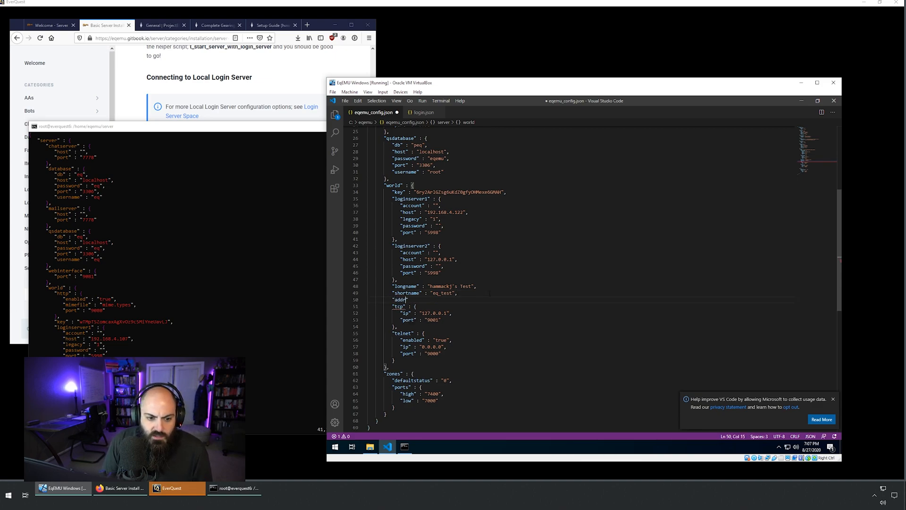
{"action": "type", "text": "ess\"  "}
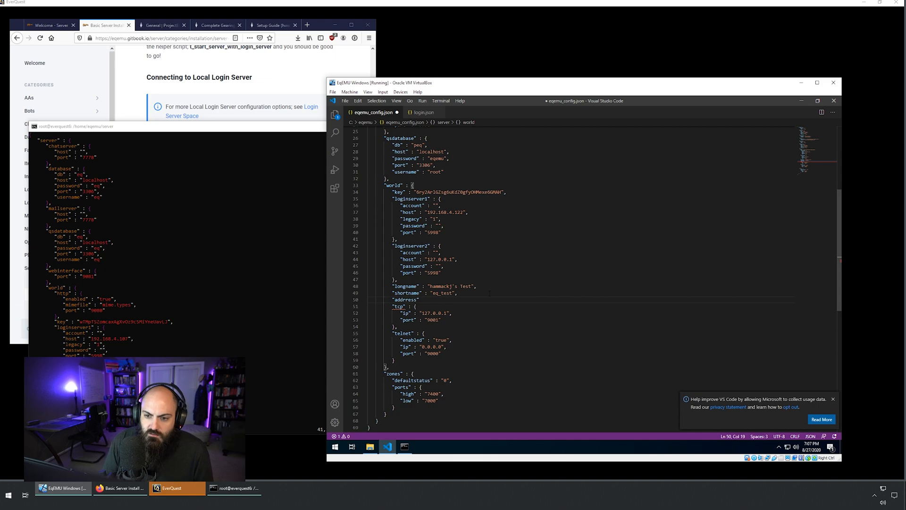
{"action": "type", "text": ": "}
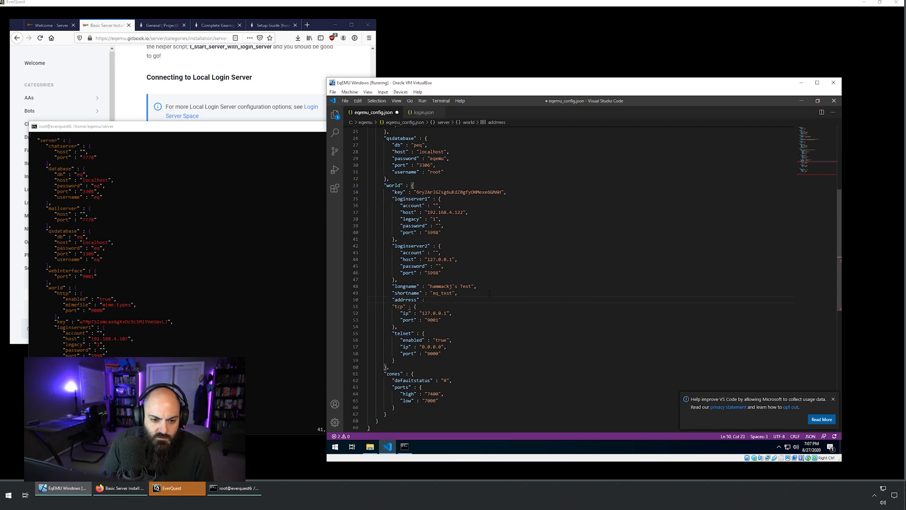
{"action": "type", "text": "\"1"}
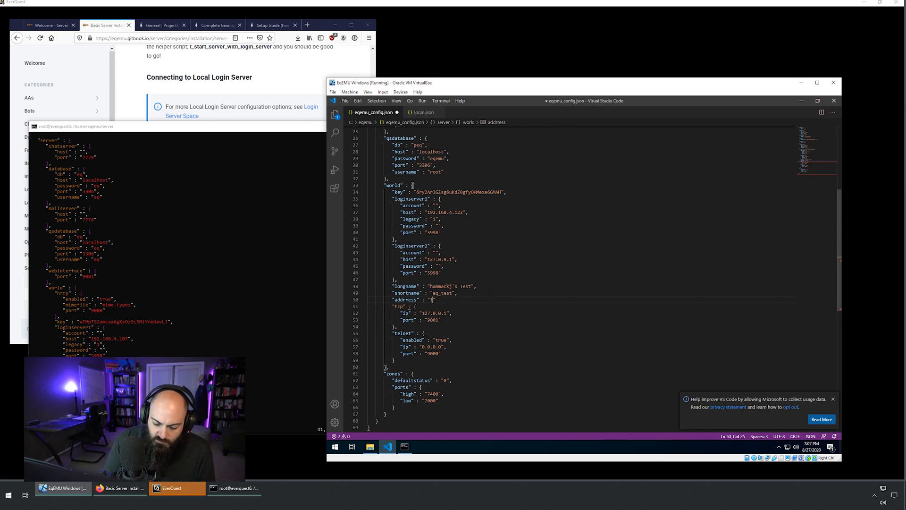
{"action": "type", "text": "92.1"}
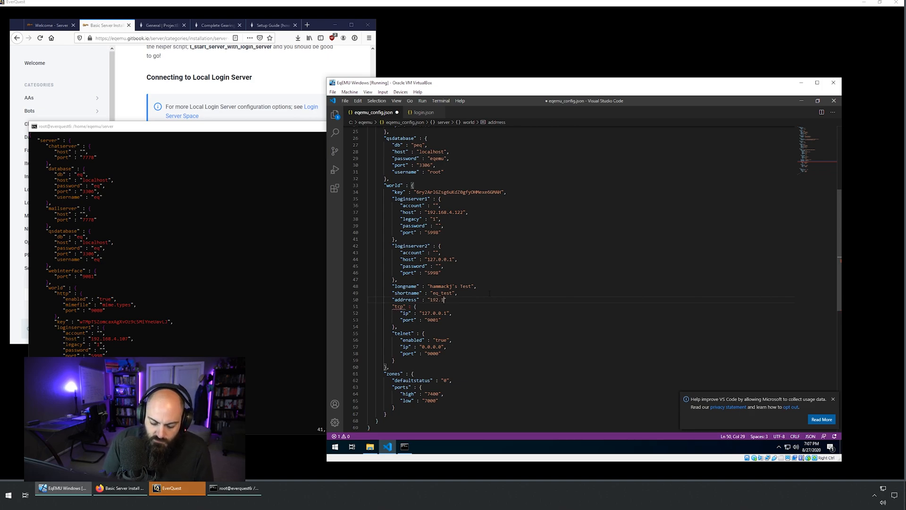
{"action": "type", "text": "68.4.122"}
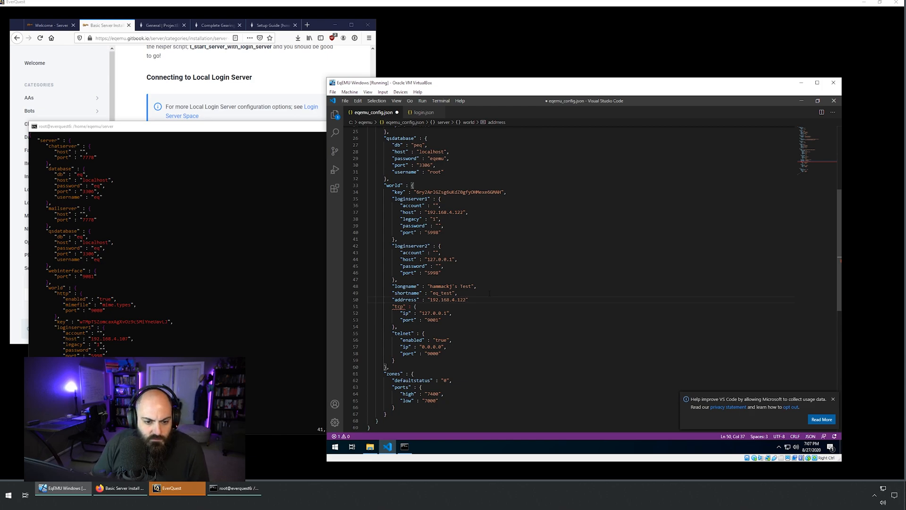
Step: Save eqemu_config.json and run t_start_server_with_login_server.bat from the eqemu folder
{"action": "key", "text": "ctrl+s"}
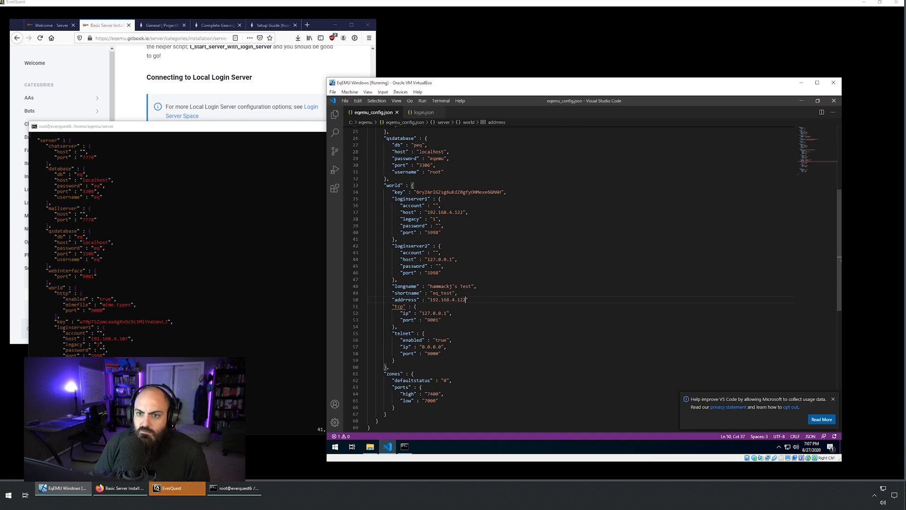
{"action": "left_click", "coordinate": [801, 101]}
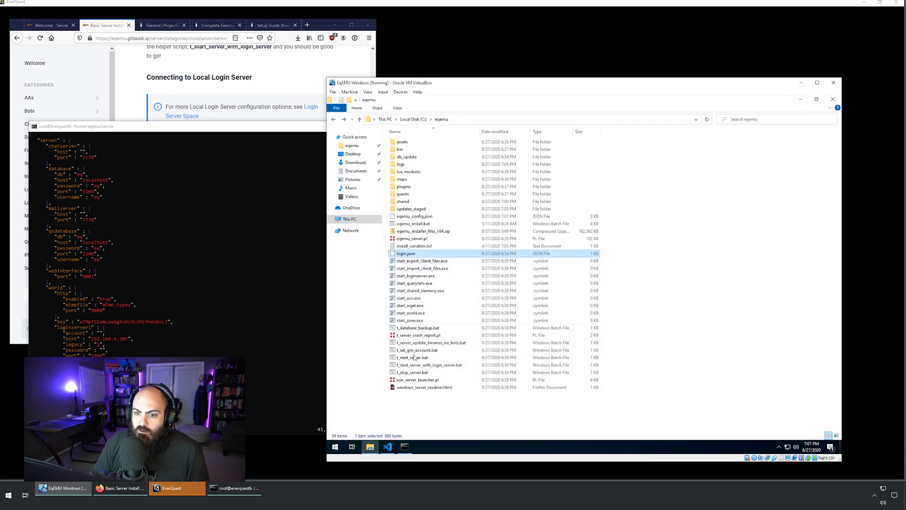
{"action": "double_click", "coordinate": [434, 365]}
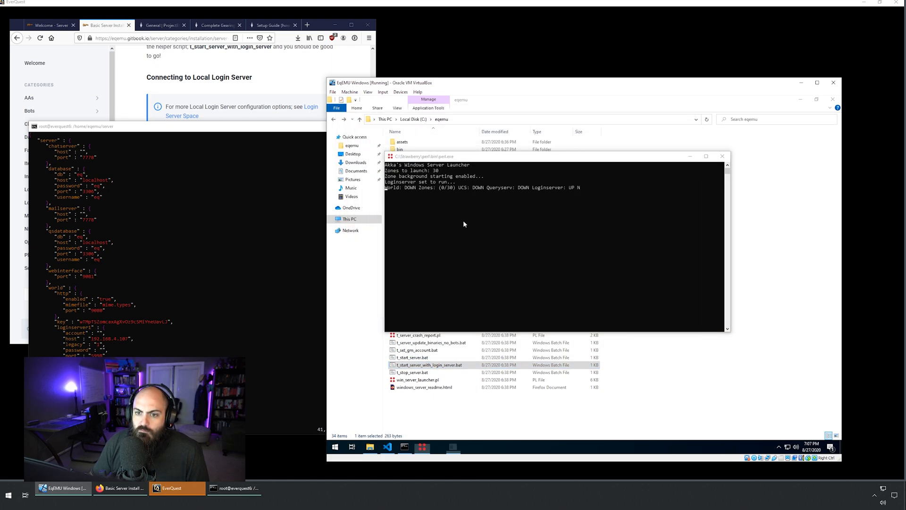
Step: Try to log in again from the EverQuest client and return to the virtual machine's login server console
{"action": "left_click", "coordinate": [182, 485]}
{"action": "left_click", "coordinate": [440, 276]}
{"action": "key", "text": "Return"}
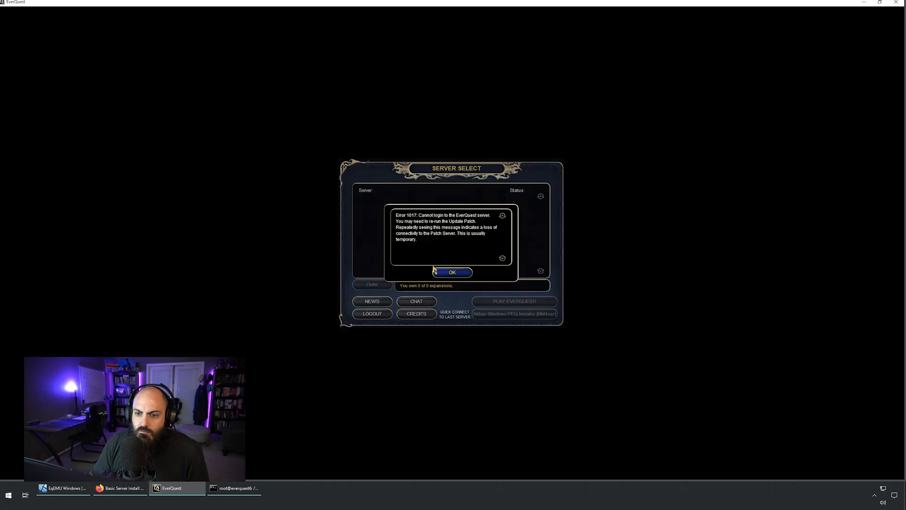
{"action": "left_click", "coordinate": [450, 270]}
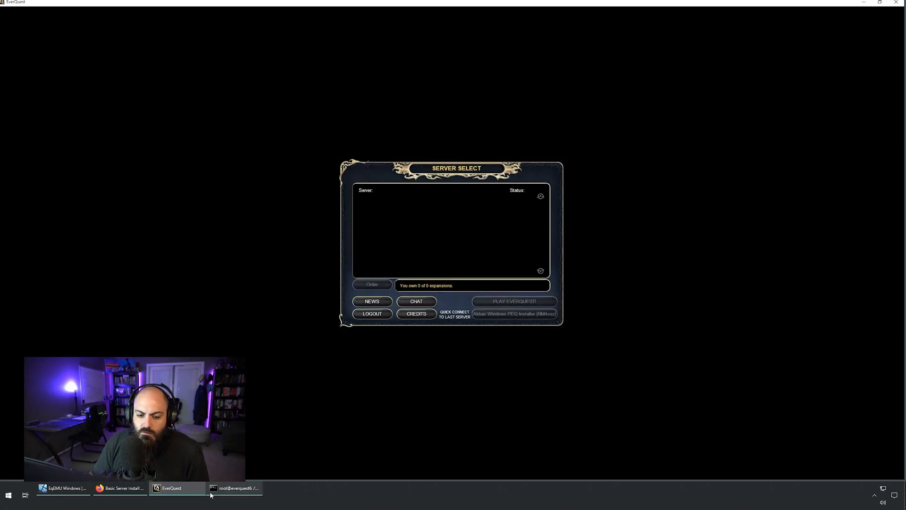
{"action": "left_click", "coordinate": [63, 488]}
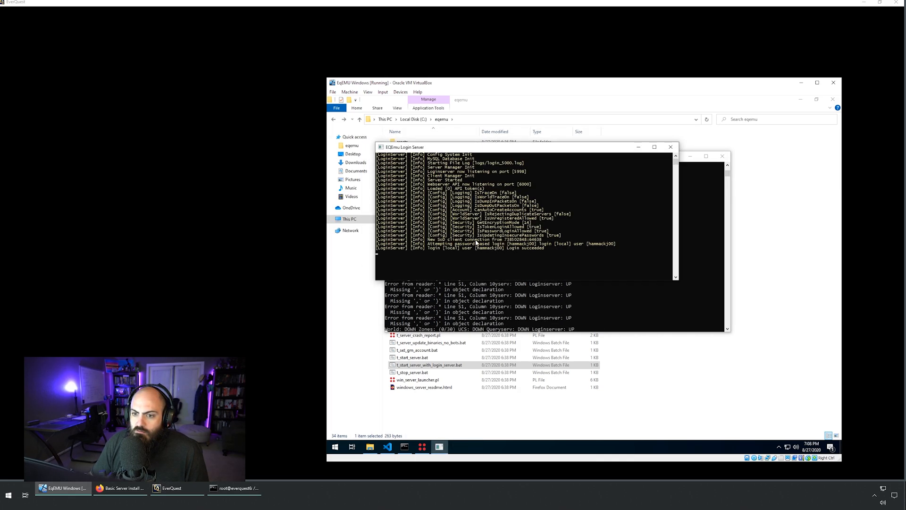
Step: Move the login server console aside, close the Perl launcher console and run t_stop_server.bat from the eqemu folder
{"action": "left_click_drag", "start_coordinate": [463, 148], "coordinate": [431, 298]}
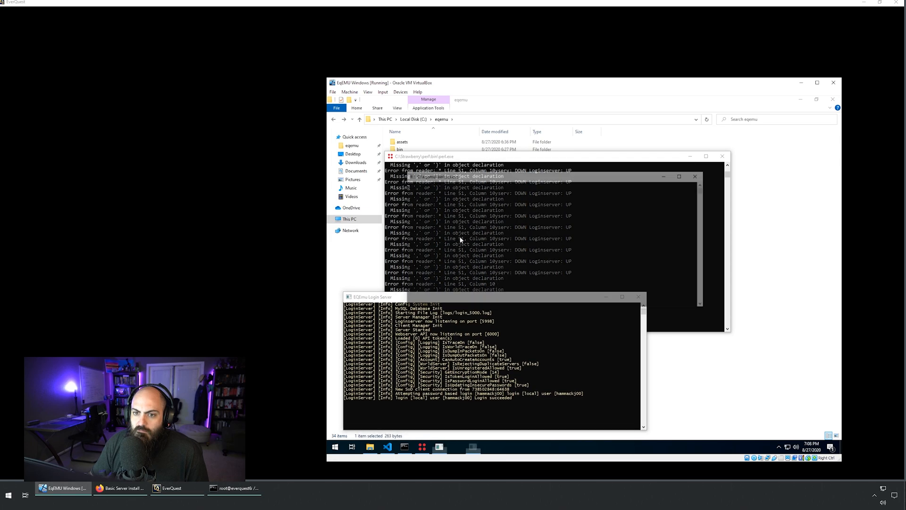
{"action": "left_click", "coordinate": [471, 234]}
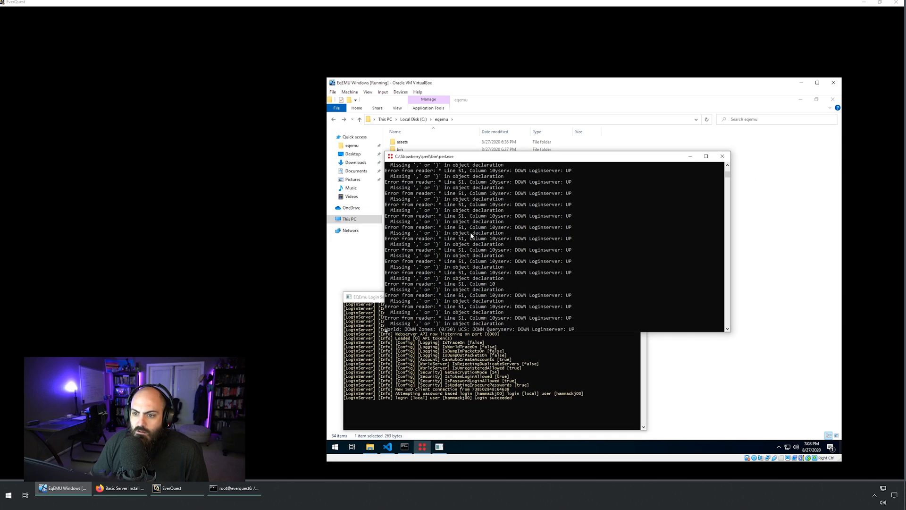
{"action": "left_click", "coordinate": [722, 156]}
{"action": "left_click", "coordinate": [678, 294]}
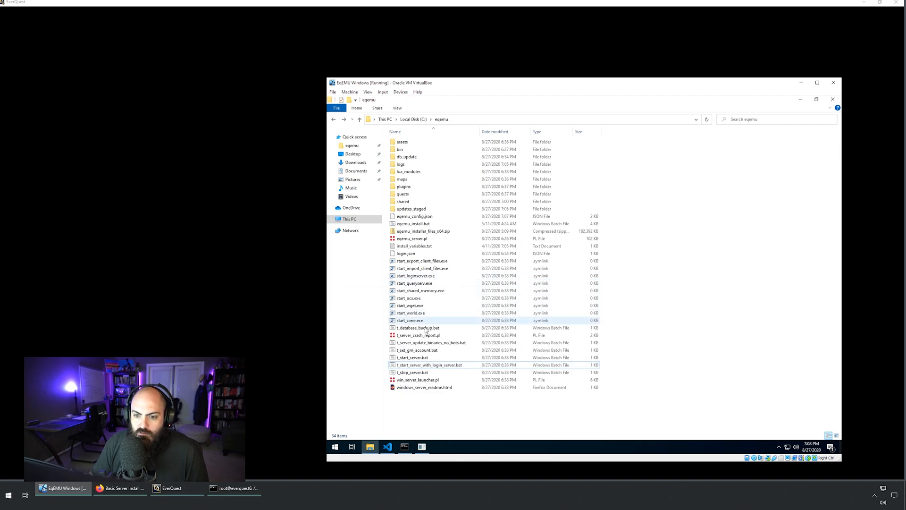
{"action": "double_click", "coordinate": [422, 372]}
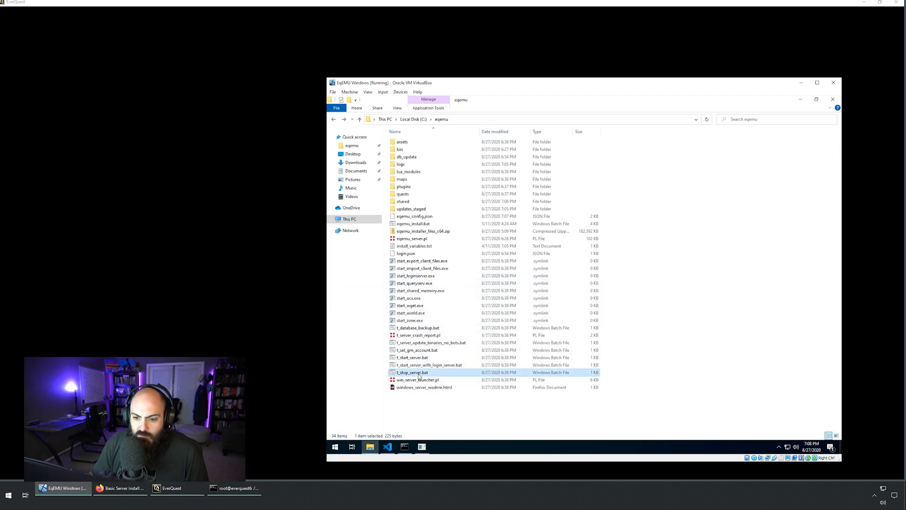
Step: Add the missing comma after the world address value in eqemu_config.json and run t_start_server_with_login_server.bat again
{"action": "left_click", "coordinate": [387, 446]}
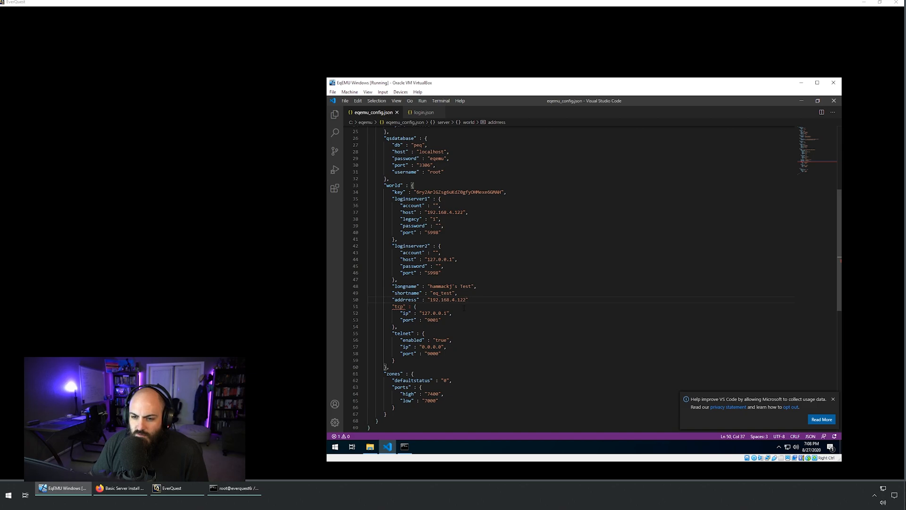
{"action": "type", "text": ","}
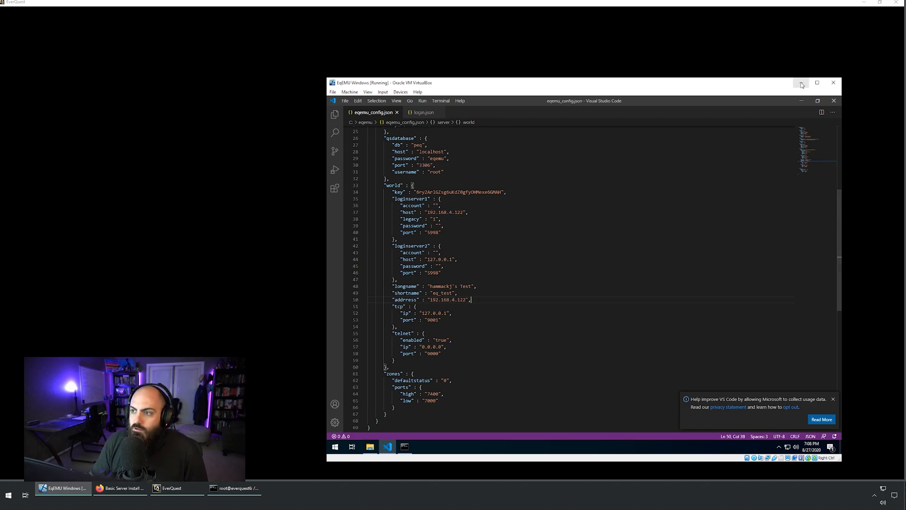
{"action": "left_click", "coordinate": [801, 100]}
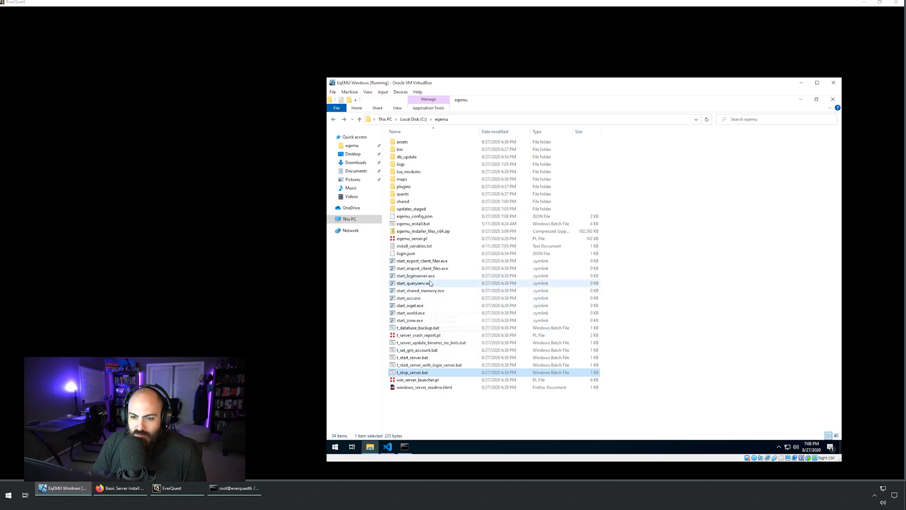
{"action": "double_click", "coordinate": [430, 366]}
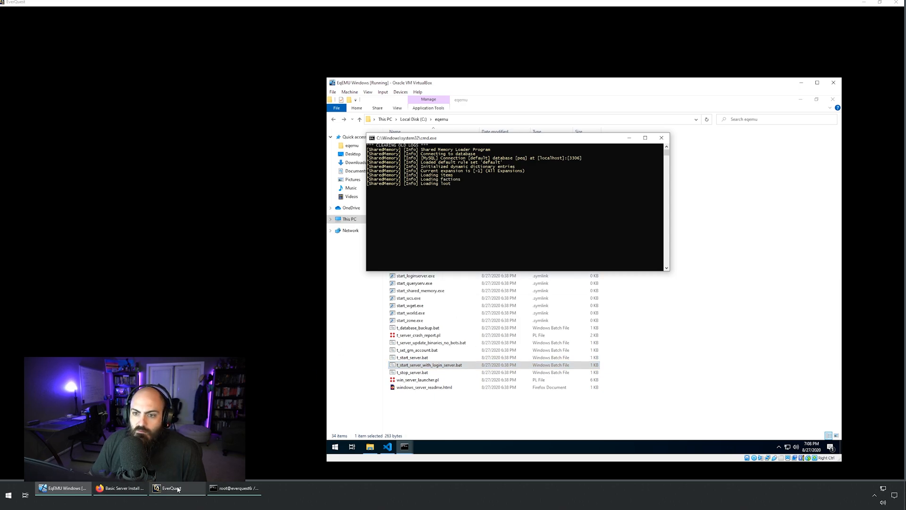
Step: Spread out the ucs, queryserv and world server consoles in the virtual machine to inspect the world and login server output
{"action": "left_click", "coordinate": [177, 489]}
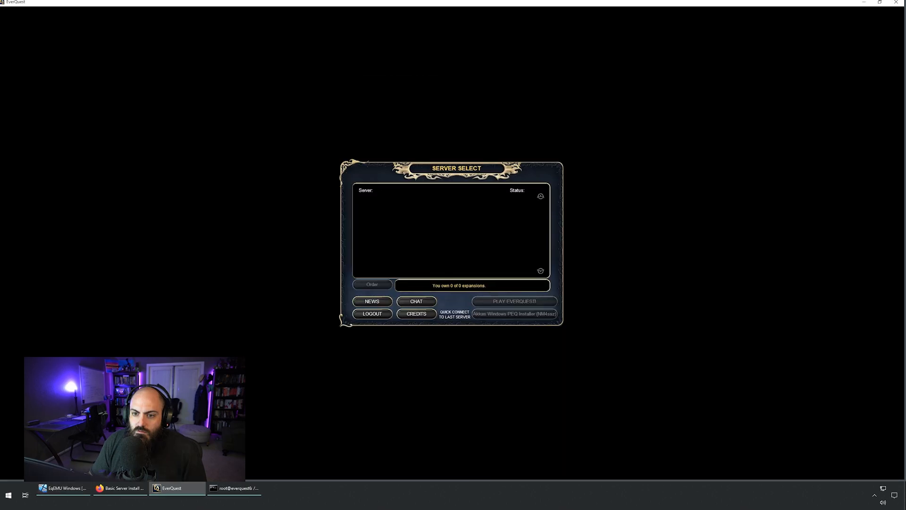
{"action": "left_click", "coordinate": [239, 488]}
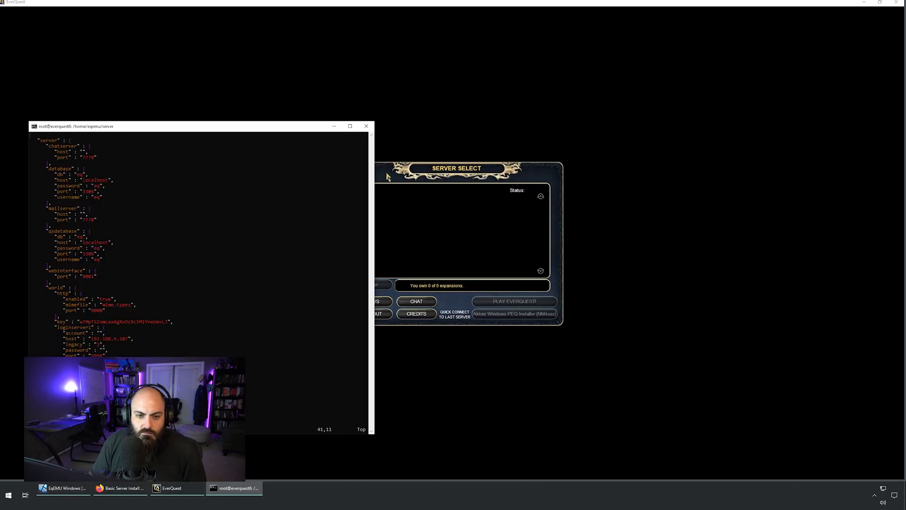
{"action": "left_click", "coordinate": [334, 126]}
{"action": "left_click", "coordinate": [63, 488]}
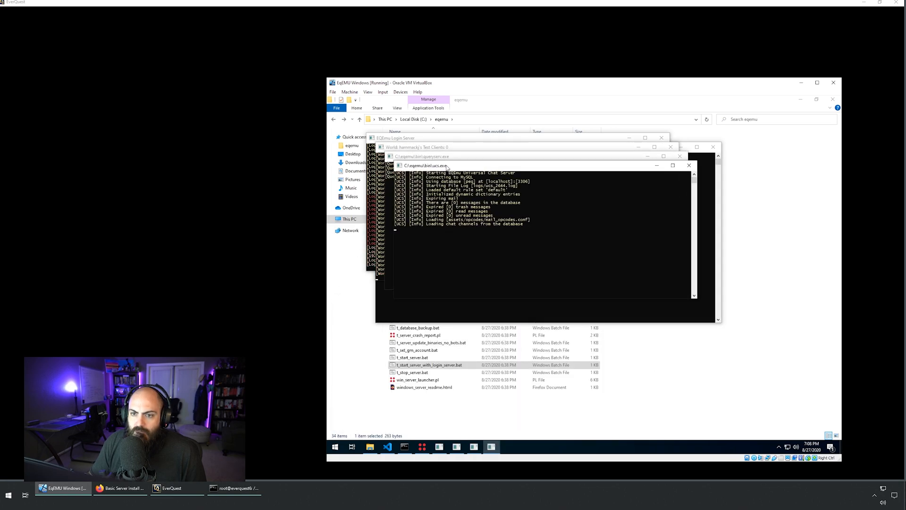
{"action": "left_click_drag", "start_coordinate": [430, 167], "coordinate": [546, 290]}
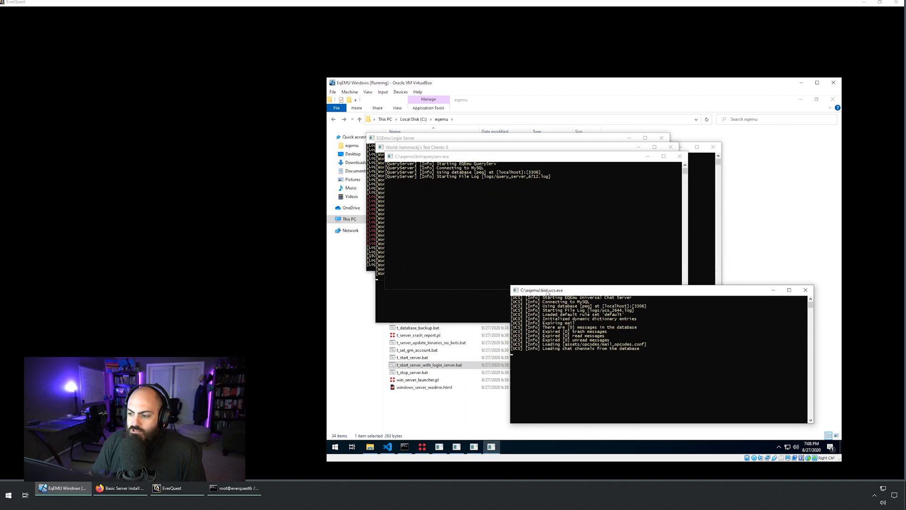
{"action": "left_click_drag", "start_coordinate": [443, 160], "coordinate": [396, 296]}
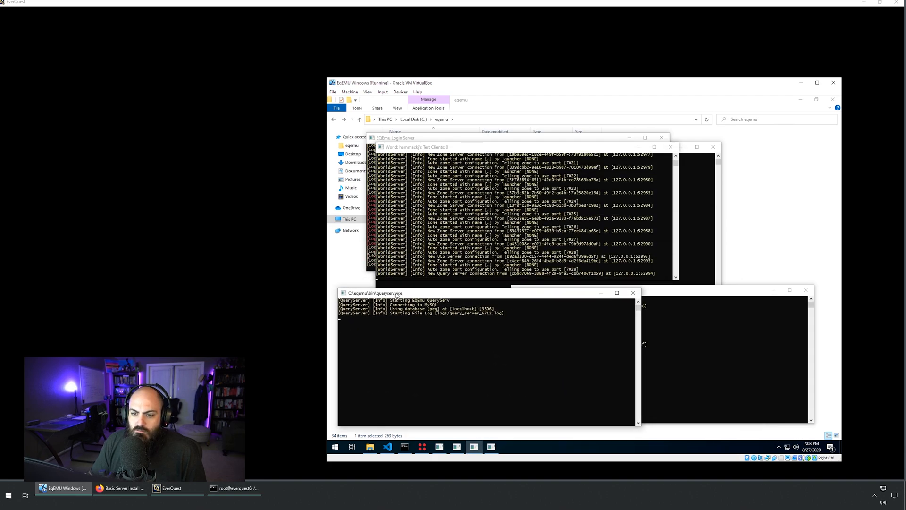
{"action": "left_click_drag", "start_coordinate": [441, 152], "coordinate": [569, 138]}
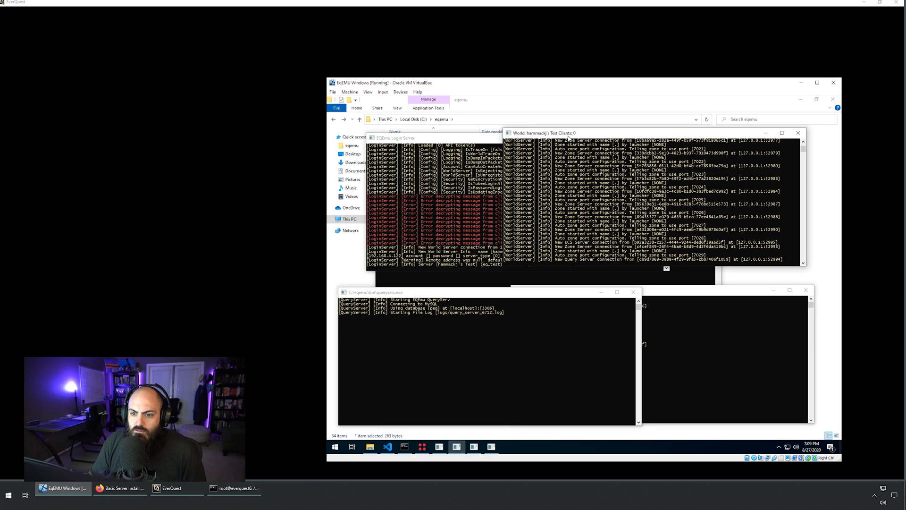
Step: Log out and exit the EverQuest client, relaunch it with the Start GM Test Server shortcut and close the EQ Box Chat Server console
{"action": "left_click", "coordinate": [221, 150]}
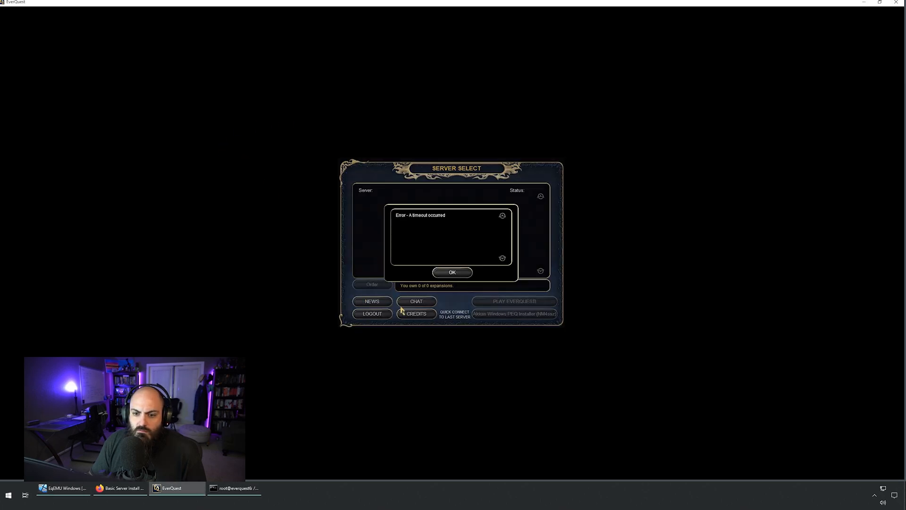
{"action": "left_click", "coordinate": [451, 274]}
{"action": "left_click", "coordinate": [370, 314]}
{"action": "left_click", "coordinate": [433, 276]}
{"action": "double_click", "coordinate": [305, 404]}
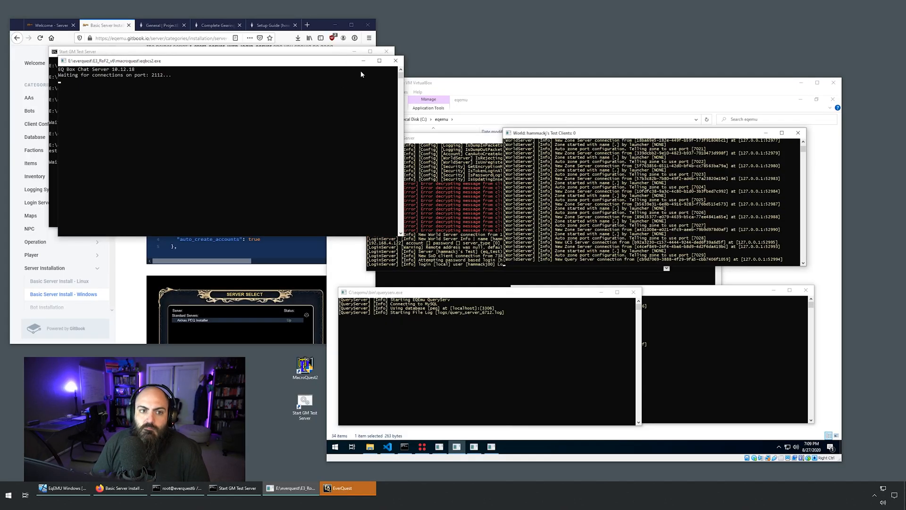
{"action": "left_click", "coordinate": [396, 60]}
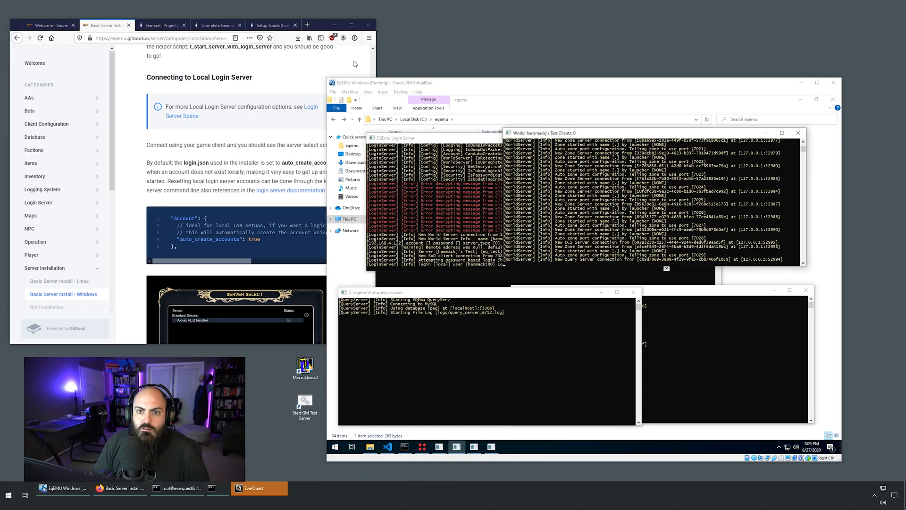
Step: Bring up the relaunched EverQuest client, select the test server under Standard Servers and connect to it
{"action": "left_click", "coordinate": [239, 492]}
{"action": "left_click", "coordinate": [239, 491]}
{"action": "left_click", "coordinate": [242, 490]}
{"action": "left_click", "coordinate": [242, 490]}
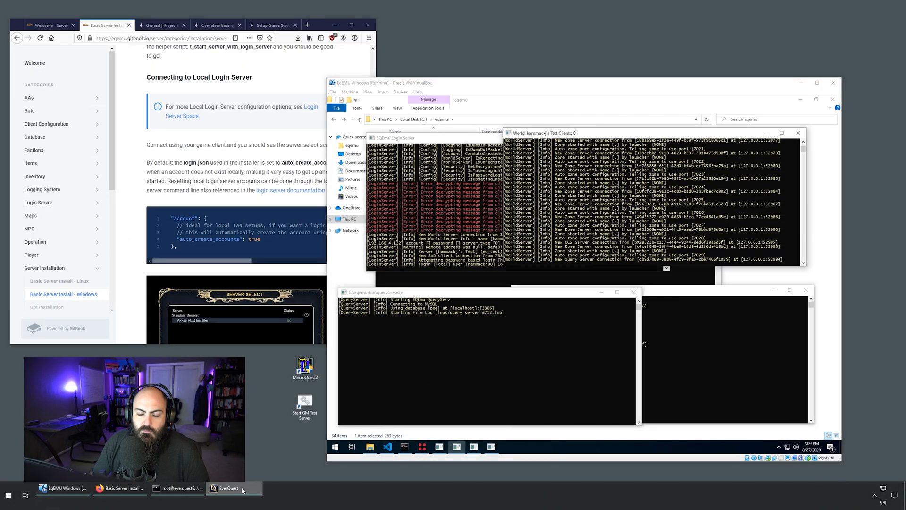
{"action": "left_click", "coordinate": [243, 490]}
{"action": "left_click", "coordinate": [400, 206]}
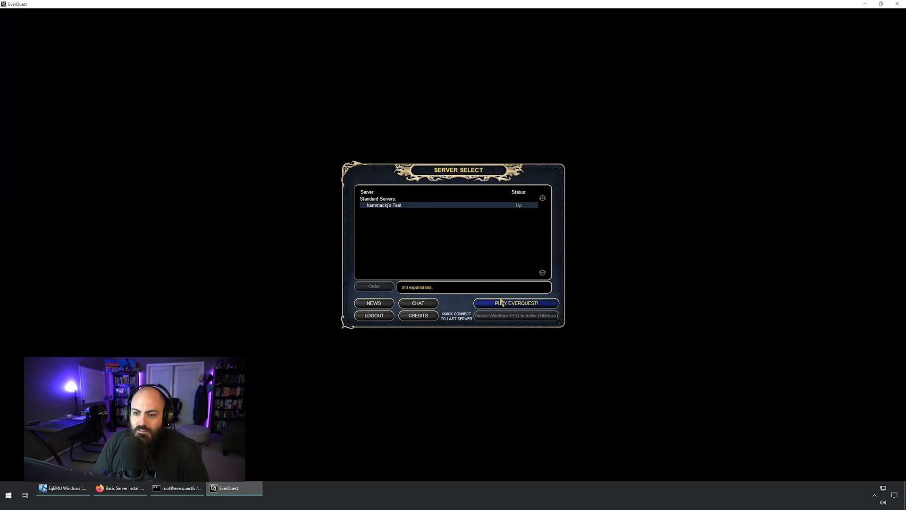
{"action": "left_click", "coordinate": [505, 305]}
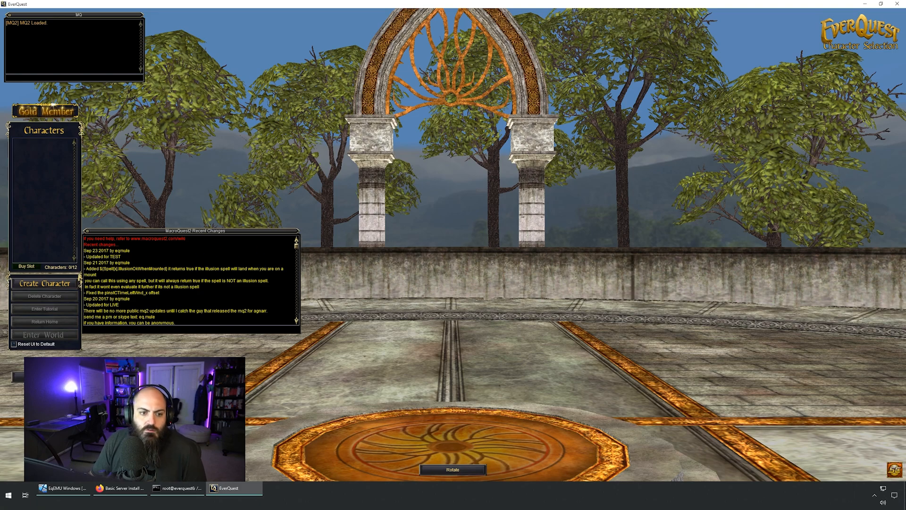
Step: Create a Halfling Warrior character named Lothar and enter the world
{"action": "left_click", "coordinate": [40, 287]}
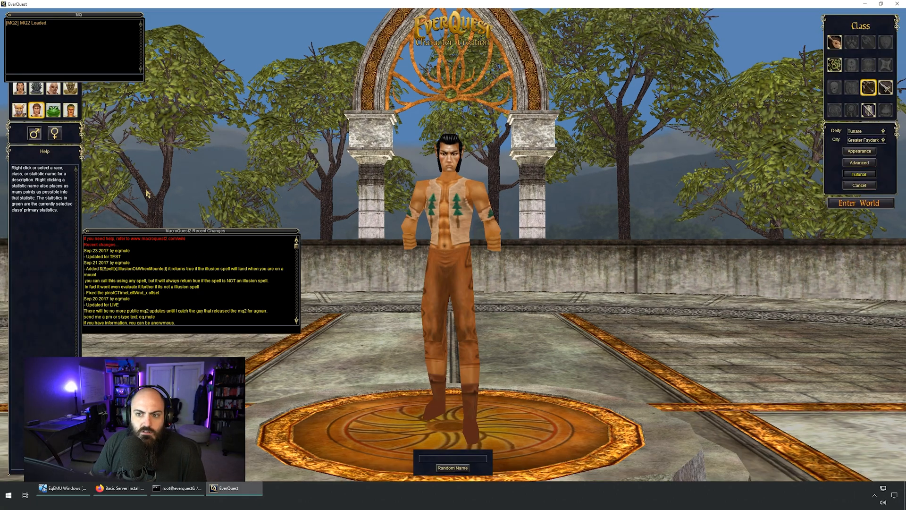
{"action": "left_click_drag", "start_coordinate": [68, 26], "coordinate": [182, 34]}
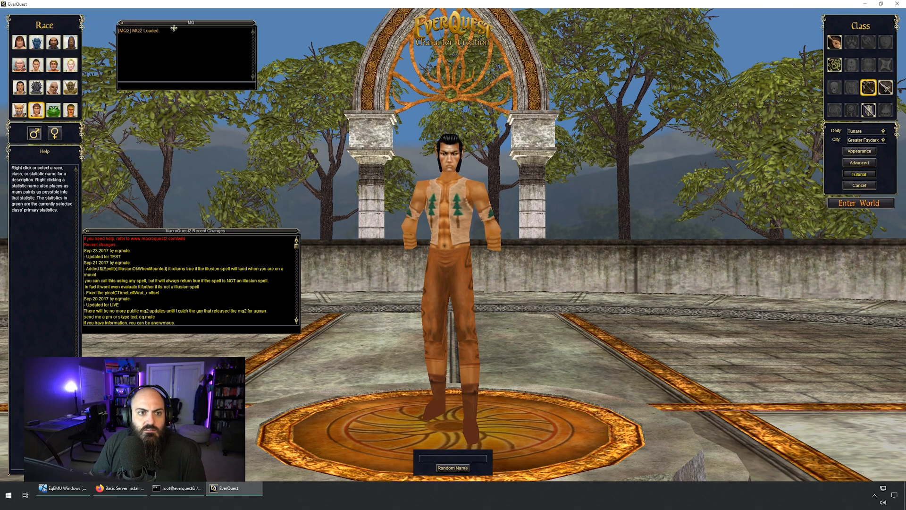
{"action": "left_click", "coordinate": [54, 65]}
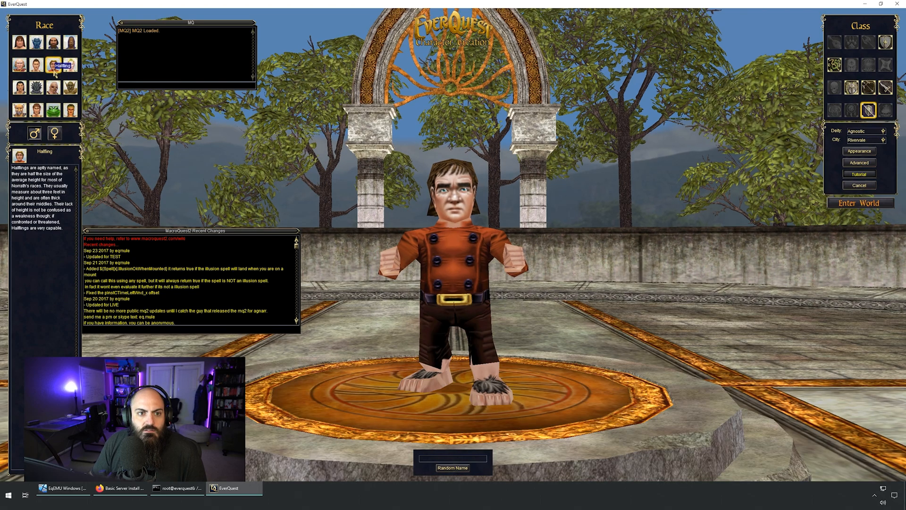
{"action": "left_click", "coordinate": [441, 459]}
{"action": "type", "text": "Lothar"}
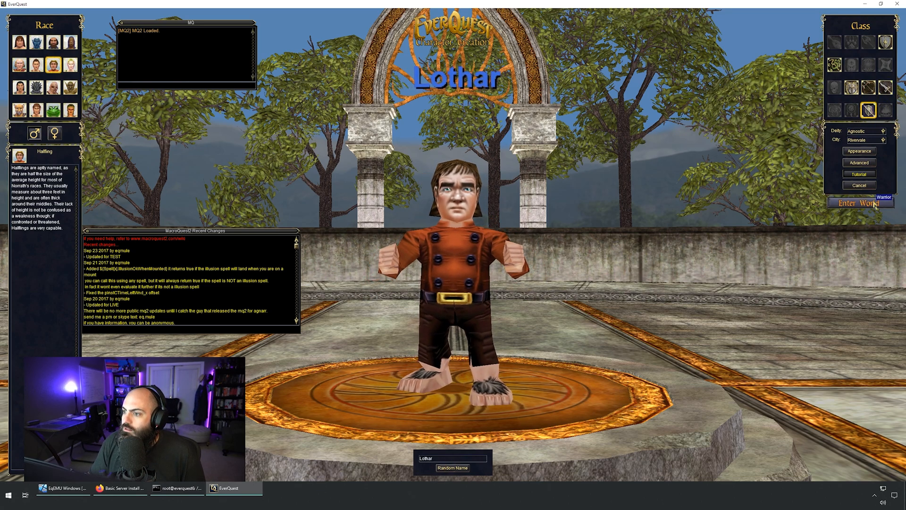
{"action": "left_click", "coordinate": [842, 203]}
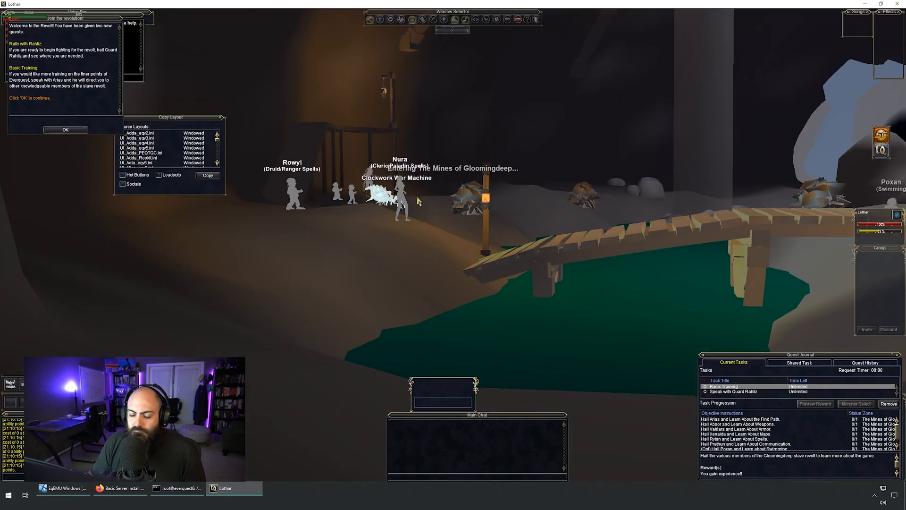
Step: Dismiss the welcome quest message and the Copy Layout window, and move the MQ window below the Voice Bar
{"action": "scroll", "coordinate": [413, 230], "scroll_direction": "down", "scroll_amount": 2}
{"action": "scroll", "coordinate": [413, 229], "scroll_direction": "down", "scroll_amount": 3}
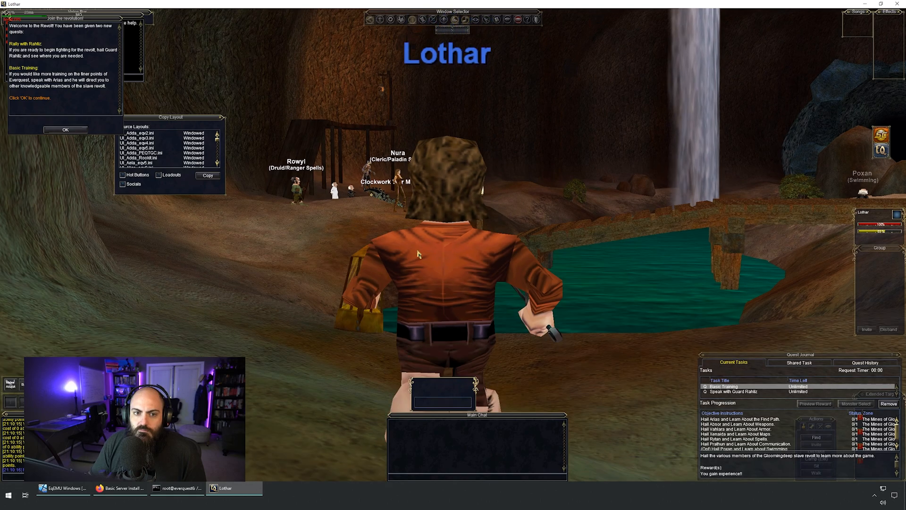
{"action": "left_click", "coordinate": [74, 130]}
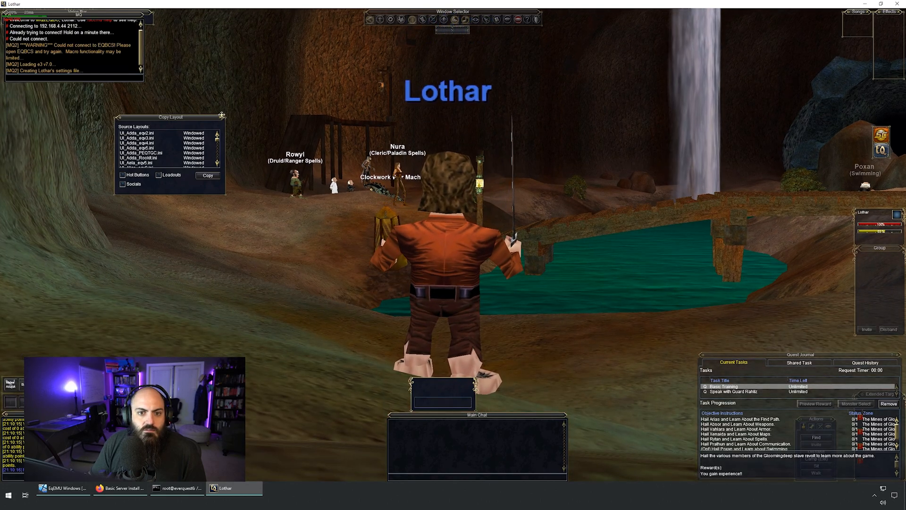
{"action": "key", "text": "Escape"}
{"action": "left_click_drag", "start_coordinate": [102, 17], "coordinate": [98, 46]}
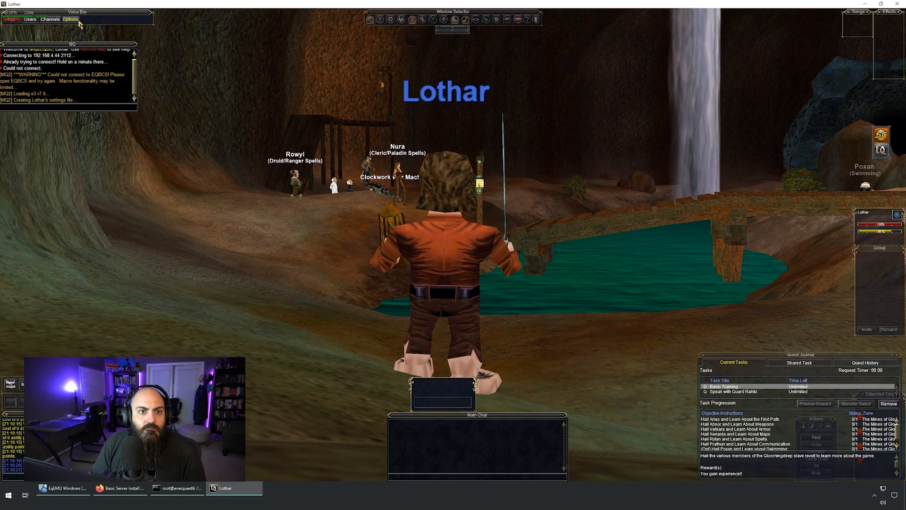
Step: Disable voice chat in the game's voice options and close the options window
{"action": "left_click", "coordinate": [70, 23]}
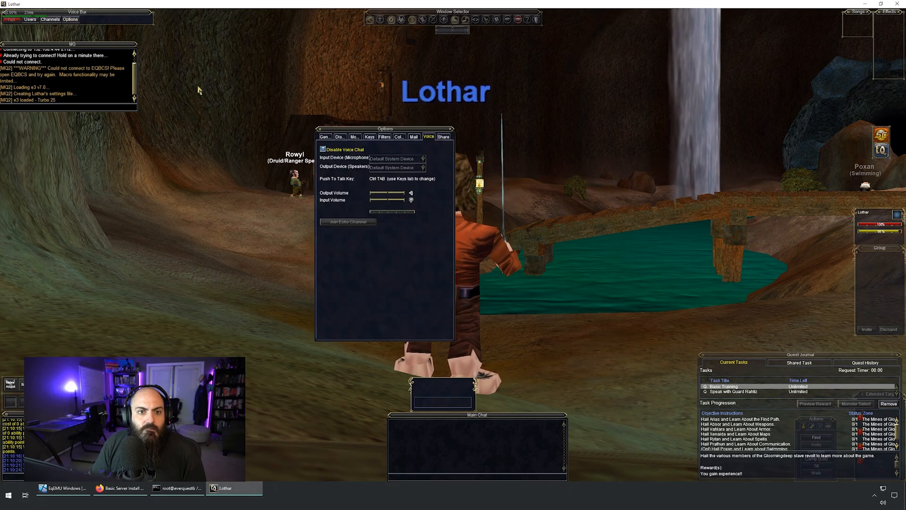
{"action": "left_click", "coordinate": [323, 149]}
{"action": "key", "text": "Escape"}
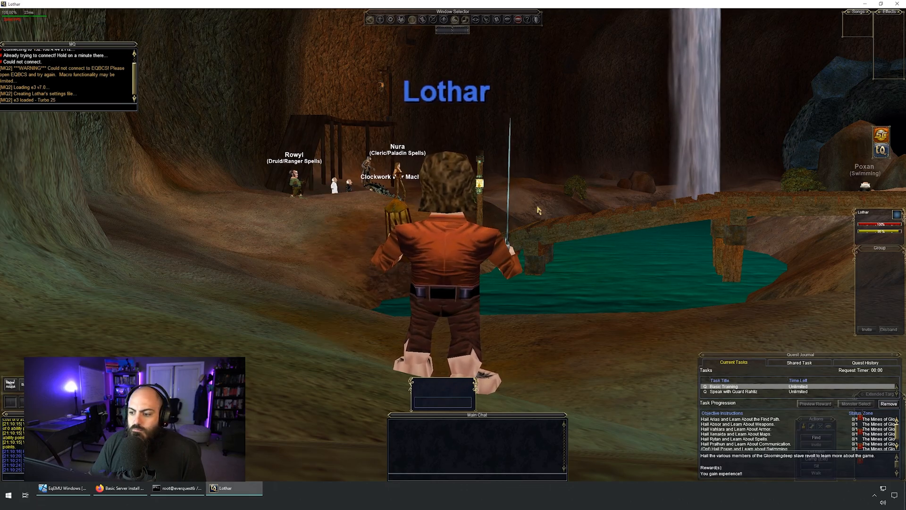
Step: Zoom the camera out behind the character and run across the cave to the open ground near Vahlara
{"action": "right_click", "coordinate": [486, 188]}
{"action": "scroll", "coordinate": [486, 189], "scroll_direction": "down", "scroll_amount": 5}
{"action": "key", "text": "w"}
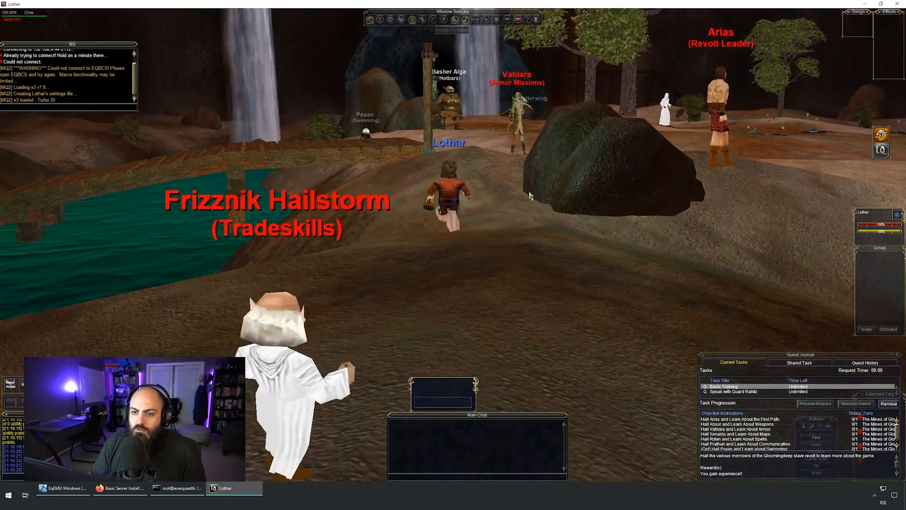
{"action": "right_click", "coordinate": [530, 195]}
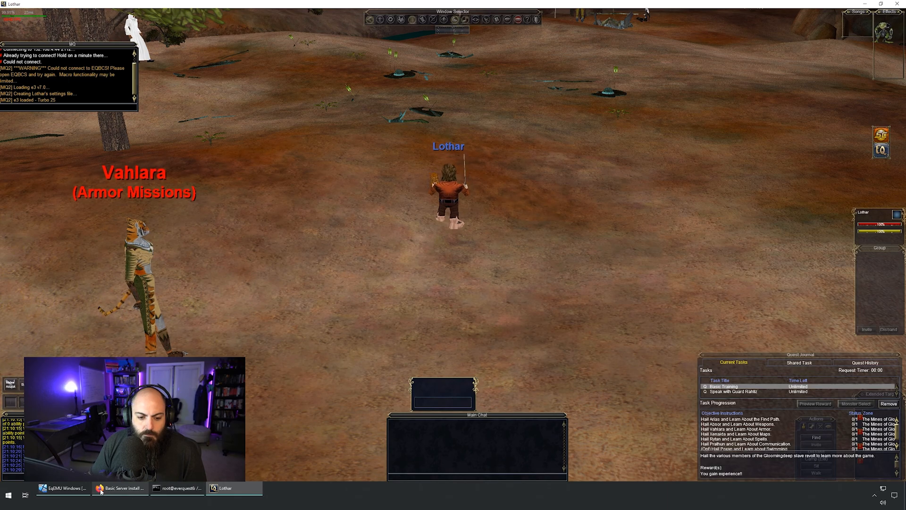
Step: Return to the virtual machine and bring up eqemu_config.json in Visual Studio Code to review the world server settings
{"action": "left_click", "coordinate": [61, 488]}
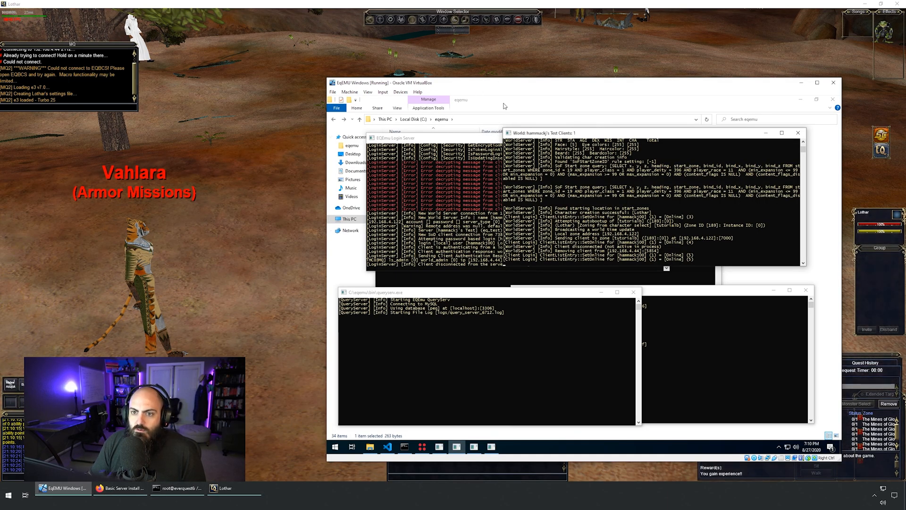
{"action": "left_click", "coordinate": [504, 106]}
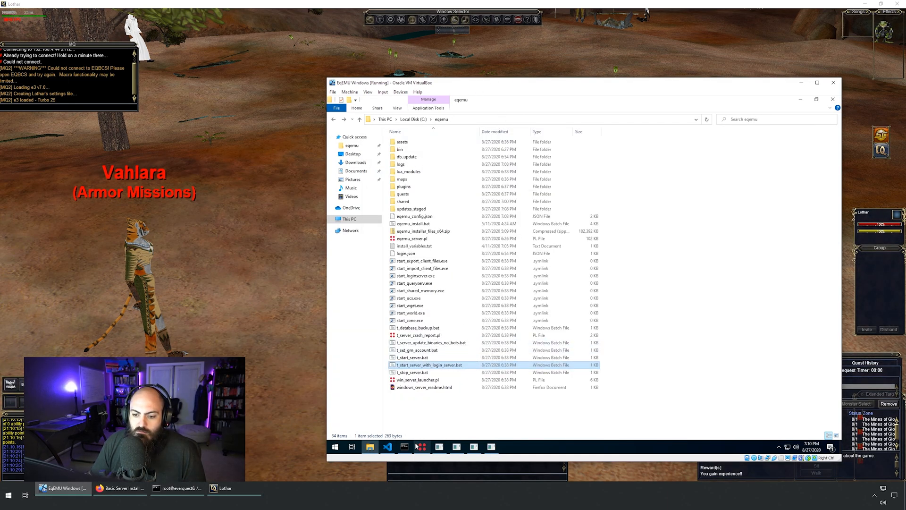
{"action": "left_click", "coordinate": [388, 446]}
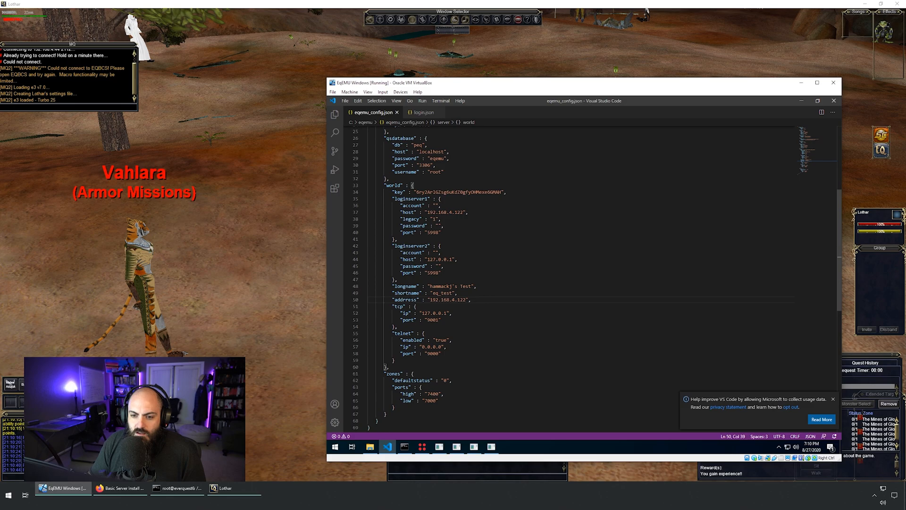
Step: Correct the misspelled key of the world server's 192.168.4.122 entry to "address" in eqemu_config.json, and check login.json
{"action": "left_click_drag", "start_coordinate": [503, 298], "coordinate": [343, 302]}
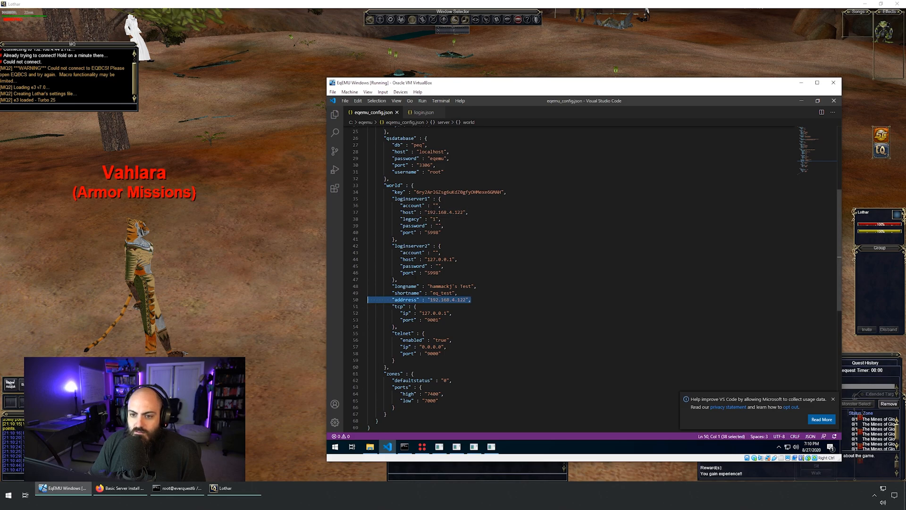
{"action": "left_click_drag", "start_coordinate": [469, 212], "coordinate": [358, 213]}
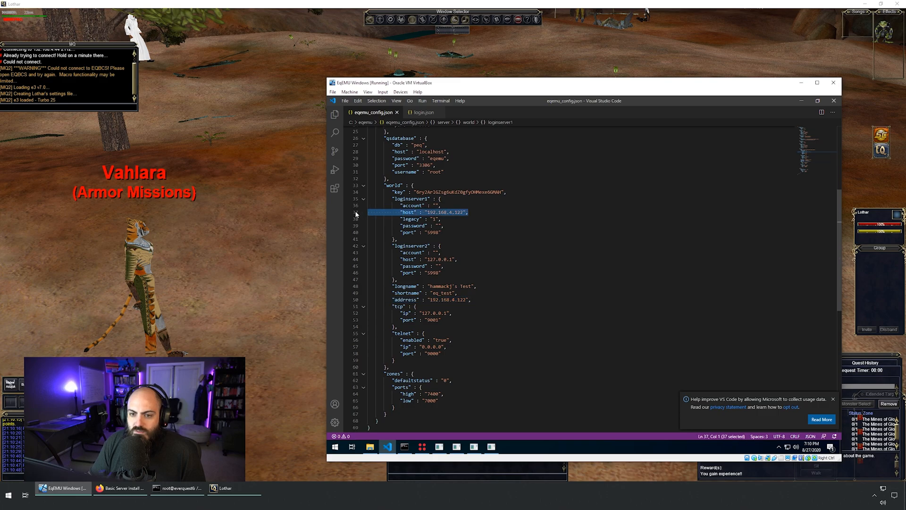
{"action": "left_click", "coordinate": [403, 299]}
{"action": "type", "text": "ad"}
{"action": "double_click", "coordinate": [403, 300]}
{"action": "type", "text": "ad"}
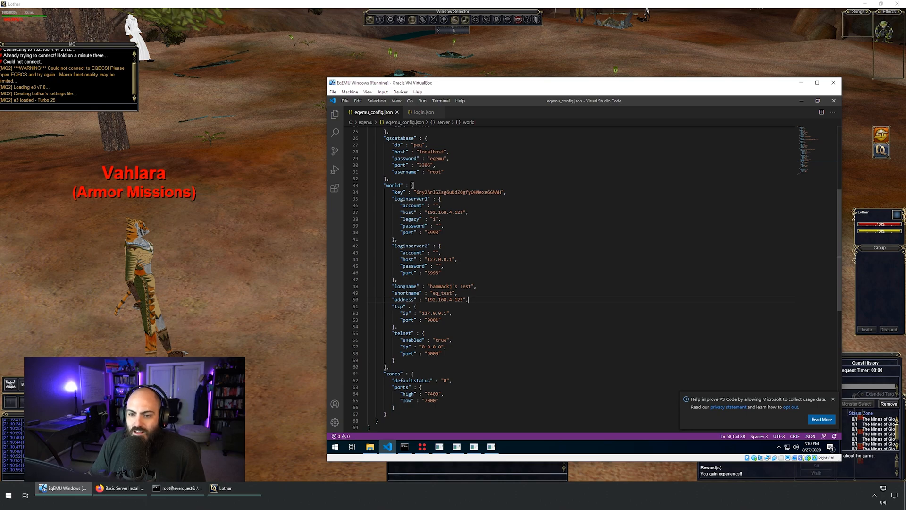
{"action": "left_click", "coordinate": [423, 113]}
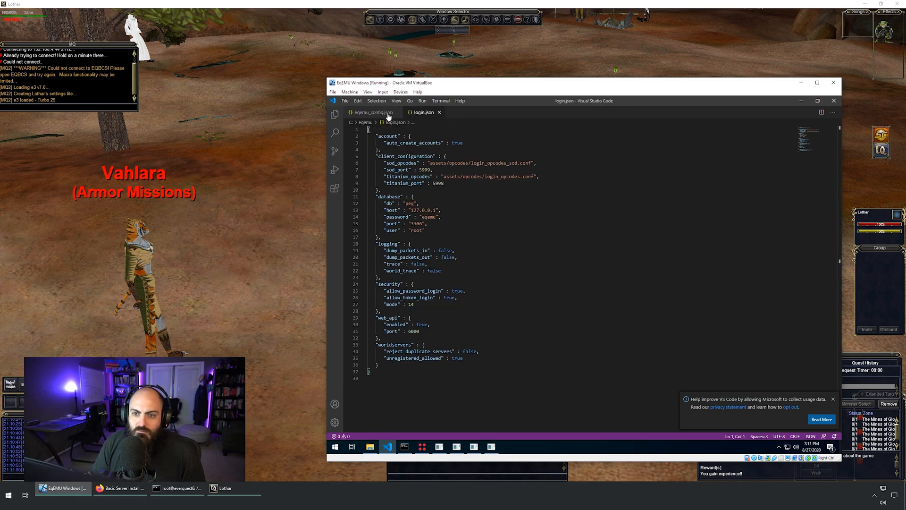
{"action": "left_click", "coordinate": [371, 113]}
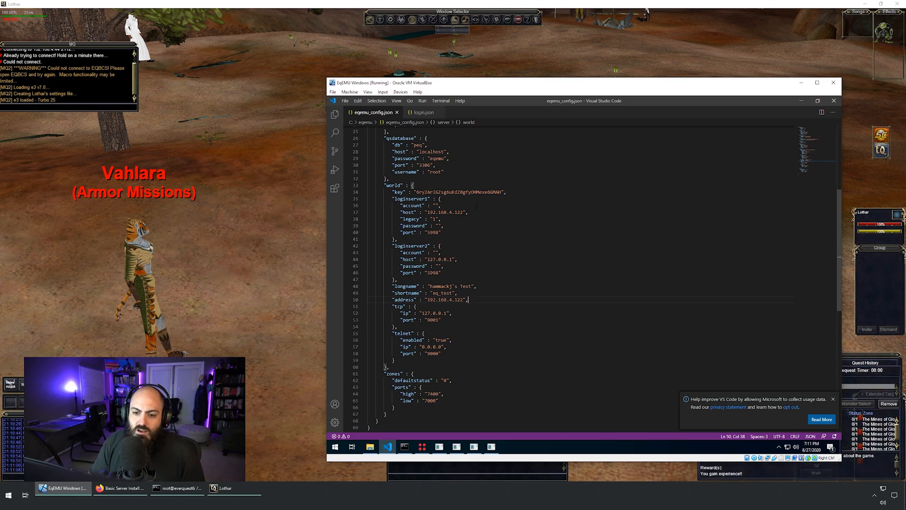
Step: Switch to the EverQuest client and run the character around the cave past the tutorial NPCs
{"action": "left_click", "coordinate": [270, 146]}
{"action": "key", "text": "w"}
{"action": "key", "text": "w"}
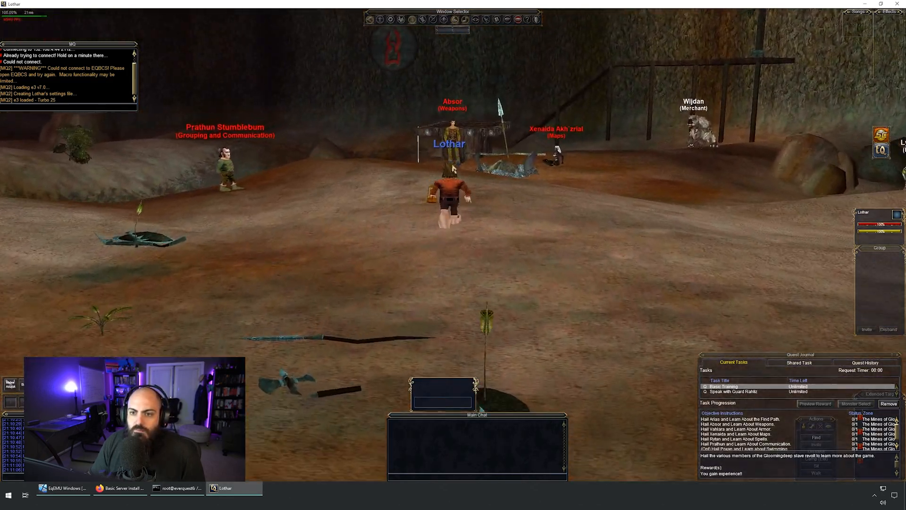
{"action": "key", "text": "w"}
{"action": "key", "text": "a"}
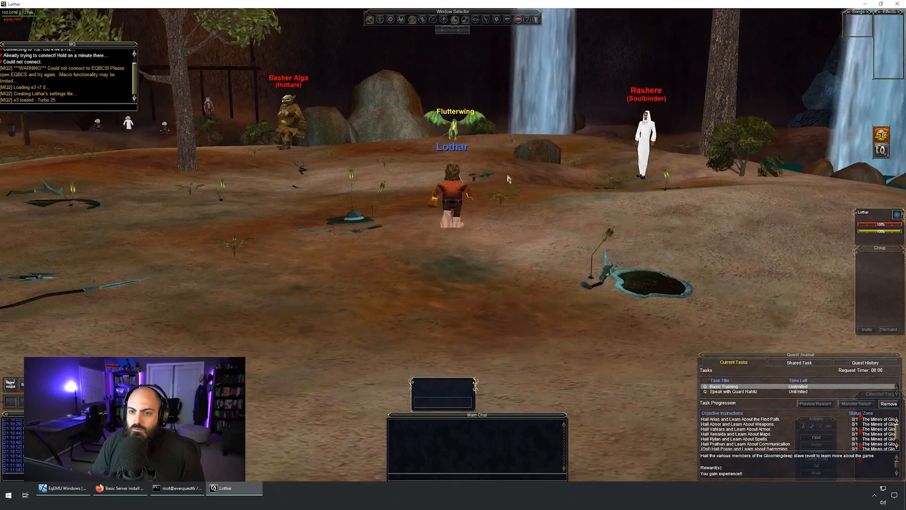
{"action": "key", "text": "w"}
{"action": "key", "text": "d"}
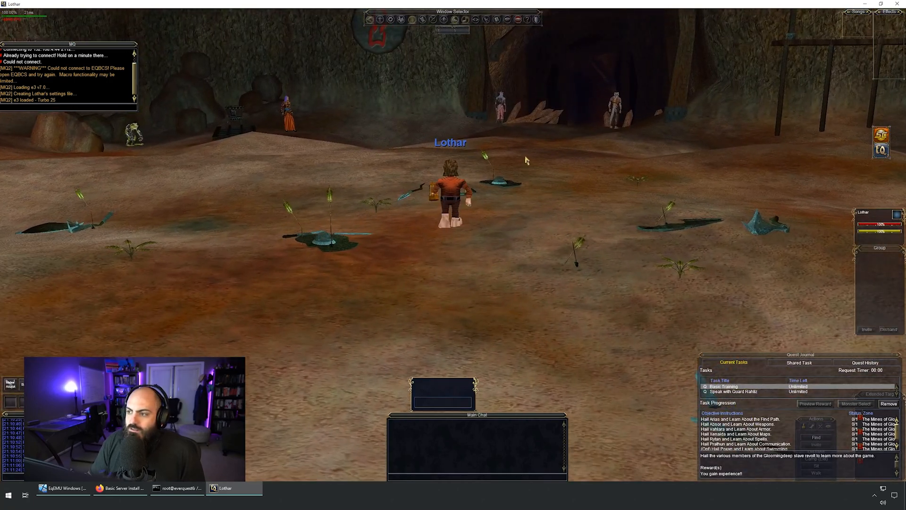
Step: Switch to Firefox, review the EQEmu Bot Installation guide, and return to the Basic Server Install - Windows page
{"action": "left_click", "coordinate": [104, 488]}
{"action": "scroll", "coordinate": [220, 226], "scroll_direction": "down", "scroll_amount": 3}
{"action": "scroll", "coordinate": [220, 226], "scroll_direction": "down", "scroll_amount": 3}
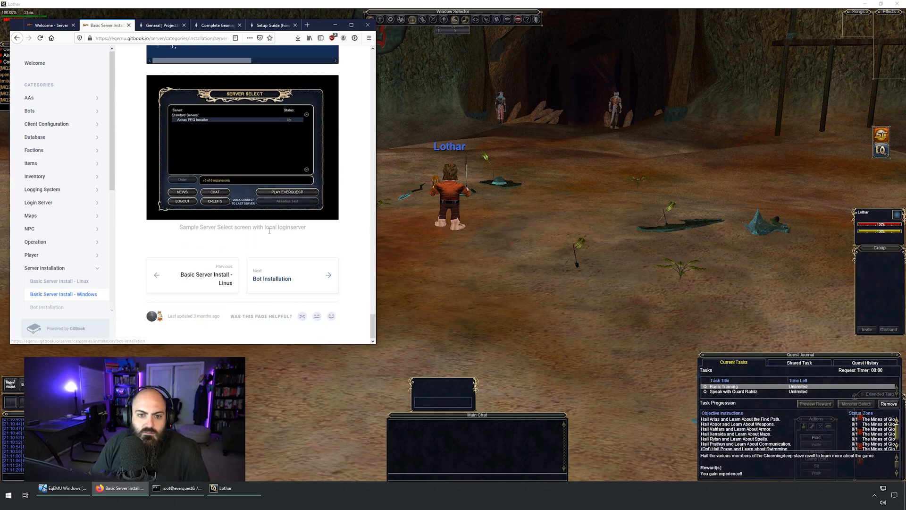
{"action": "left_click", "coordinate": [290, 279]}
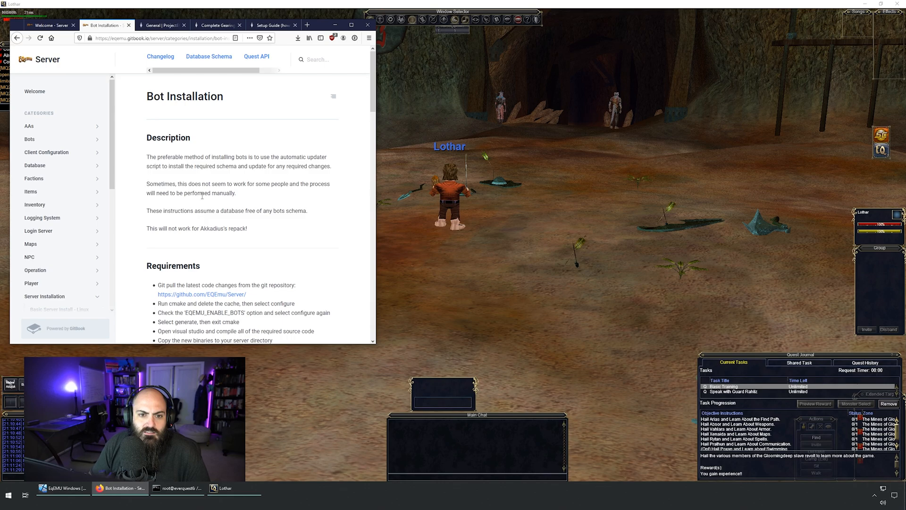
{"action": "scroll", "coordinate": [196, 127], "scroll_direction": "down", "scroll_amount": 3}
{"action": "scroll", "coordinate": [235, 108], "scroll_direction": "down", "scroll_amount": 5}
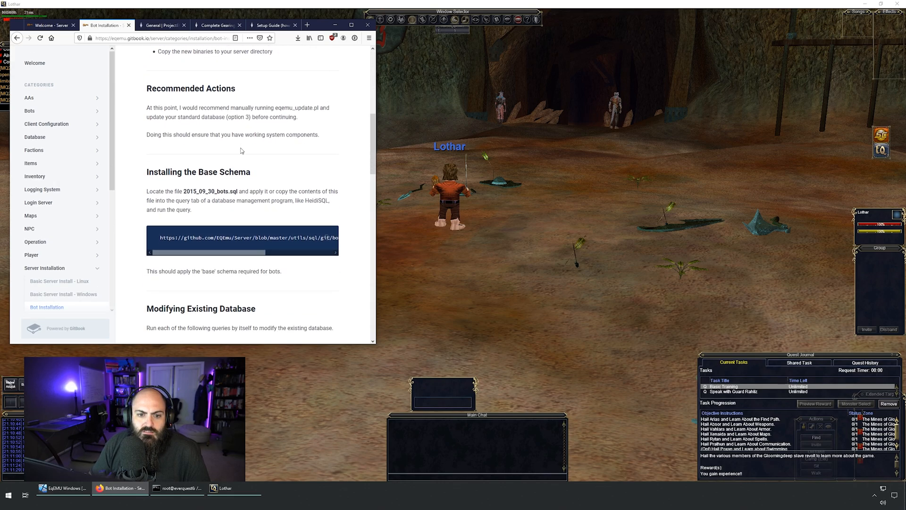
{"action": "scroll", "coordinate": [285, 181], "scroll_direction": "up", "scroll_amount": 8}
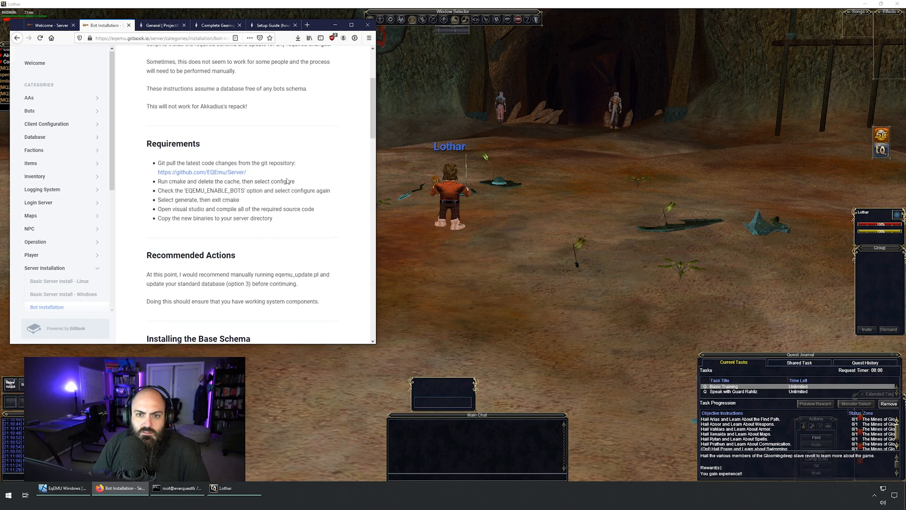
{"action": "left_click", "coordinate": [17, 38]}
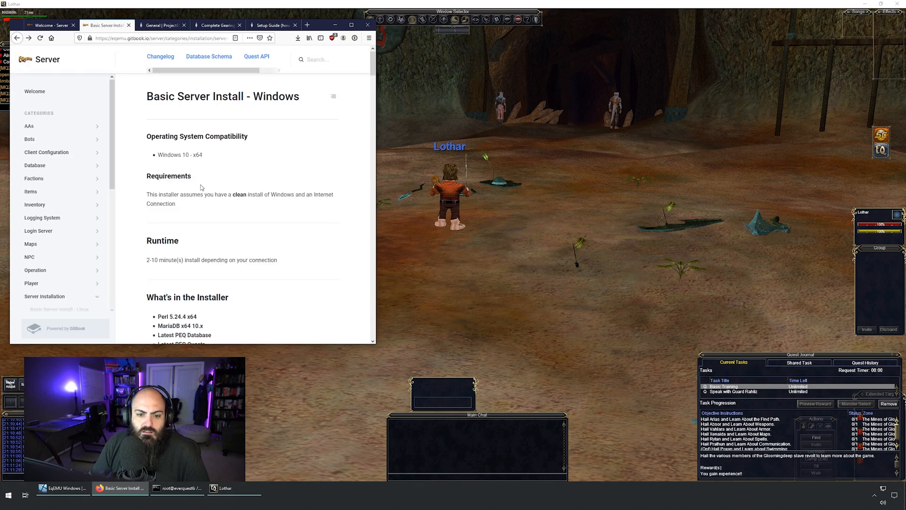
{"action": "scroll", "coordinate": [60, 269], "scroll_direction": "down", "scroll_amount": 1}
{"action": "scroll", "coordinate": [60, 269], "scroll_direction": "down", "scroll_amount": 3}
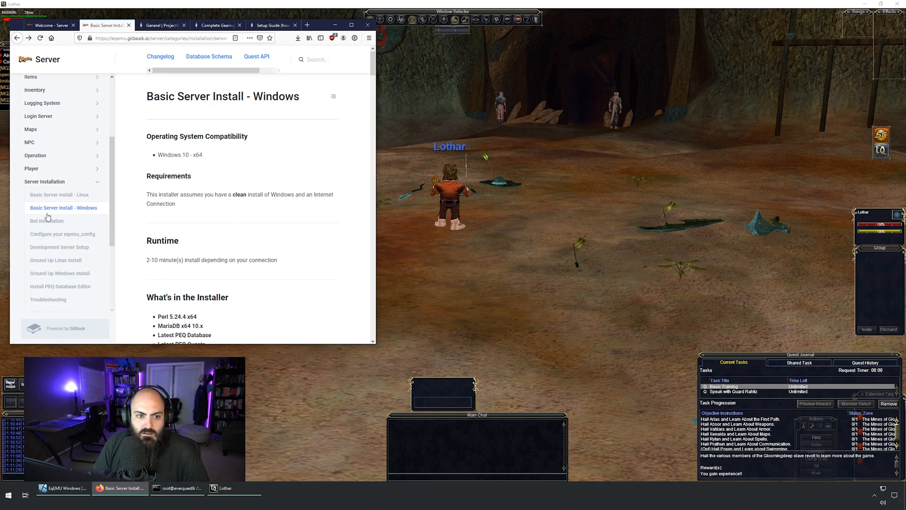
Step: View the ProjectEQ Setup Guide and the Complete Gearing Guide to PEQ forum threads
{"action": "left_click", "coordinate": [271, 26]}
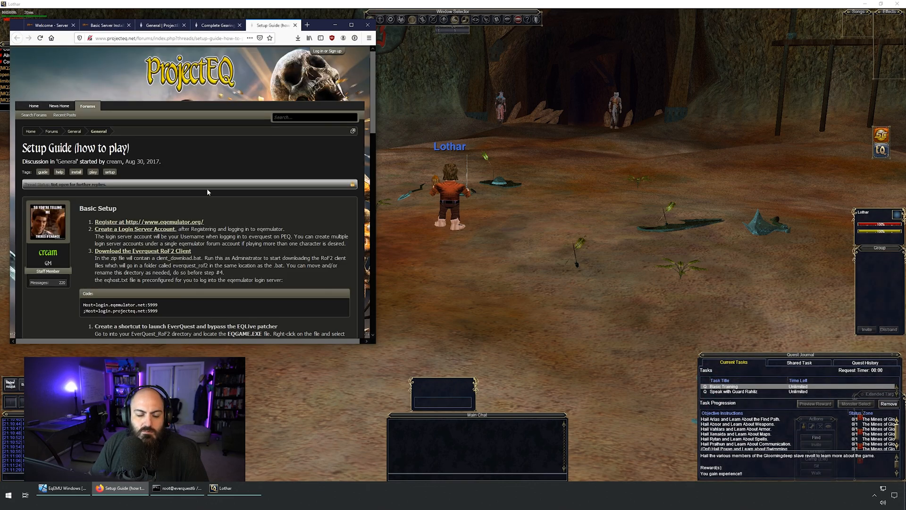
{"action": "left_click", "coordinate": [106, 26]}
{"action": "left_click", "coordinate": [217, 26]}
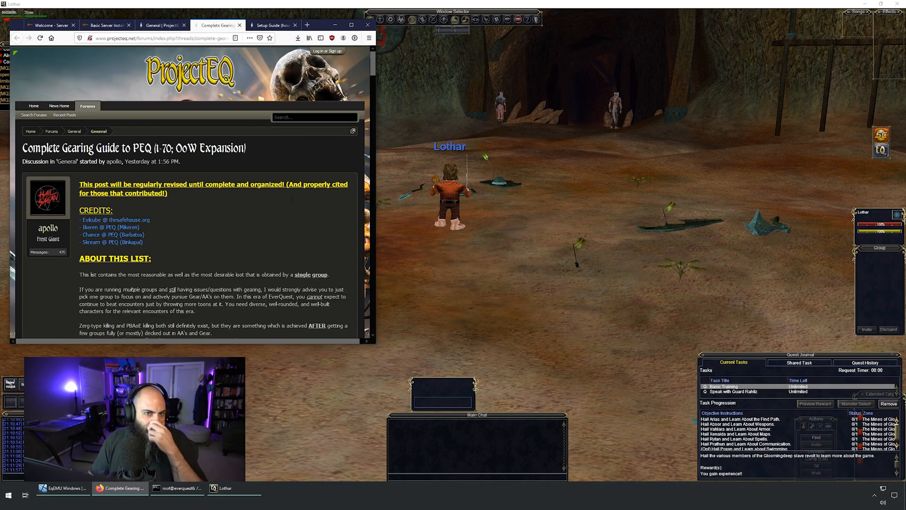
{"action": "left_click", "coordinate": [457, 298]}
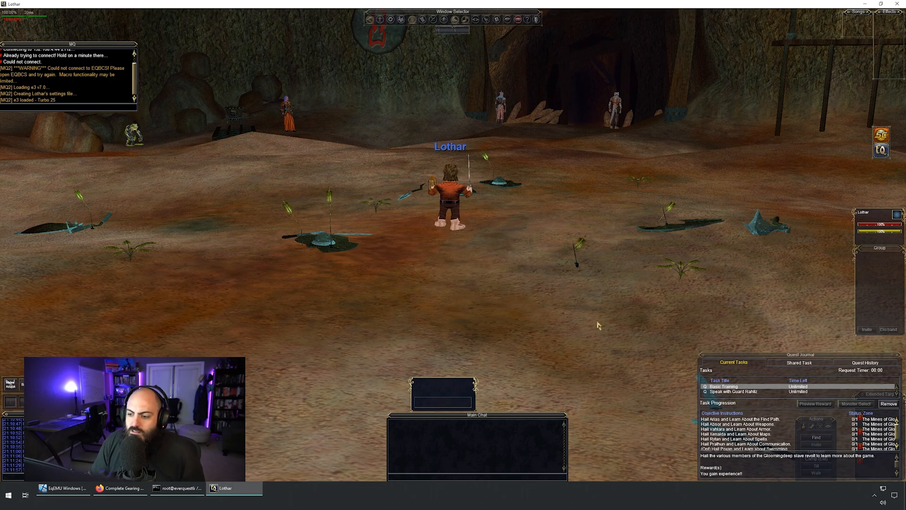
{"action": "key", "text": "s"}
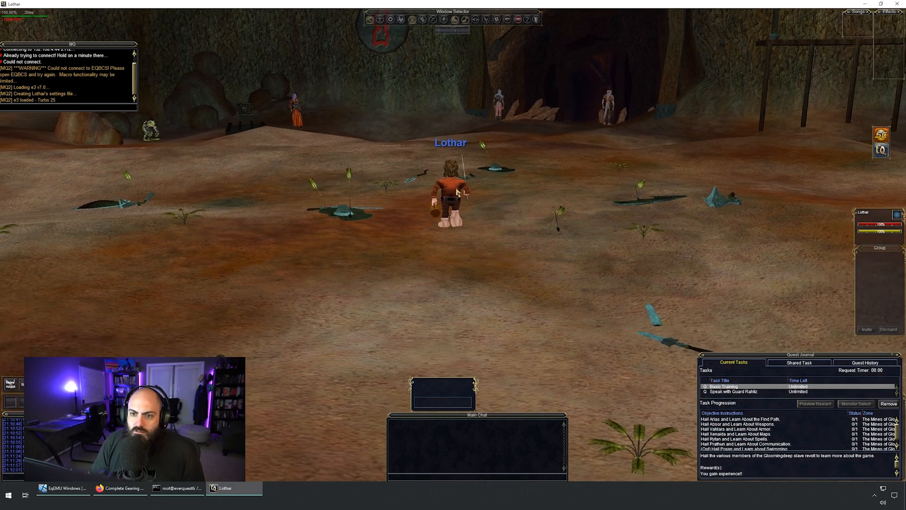
{"action": "key", "text": "w"}
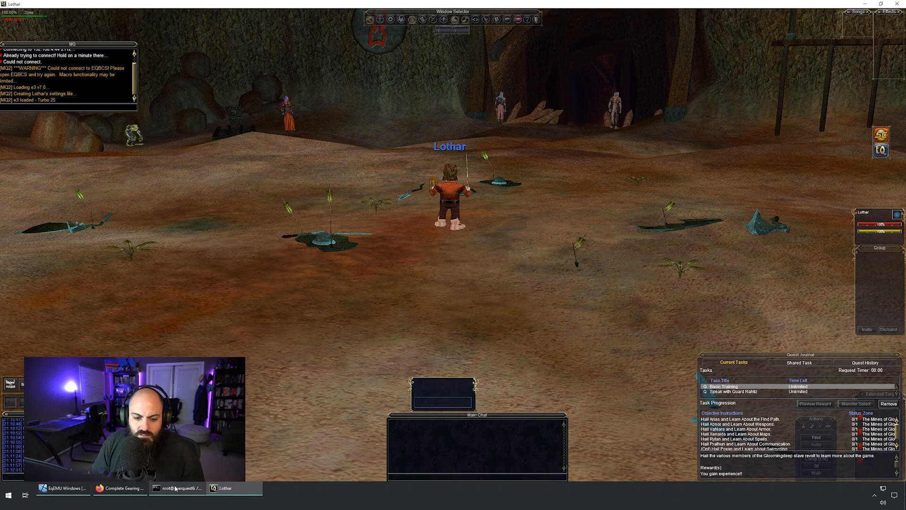
Step: Switch to the virtual machine, show the login, world, query and chat server consoles, and arrange the upper two side by side
{"action": "left_click", "coordinate": [62, 488]}
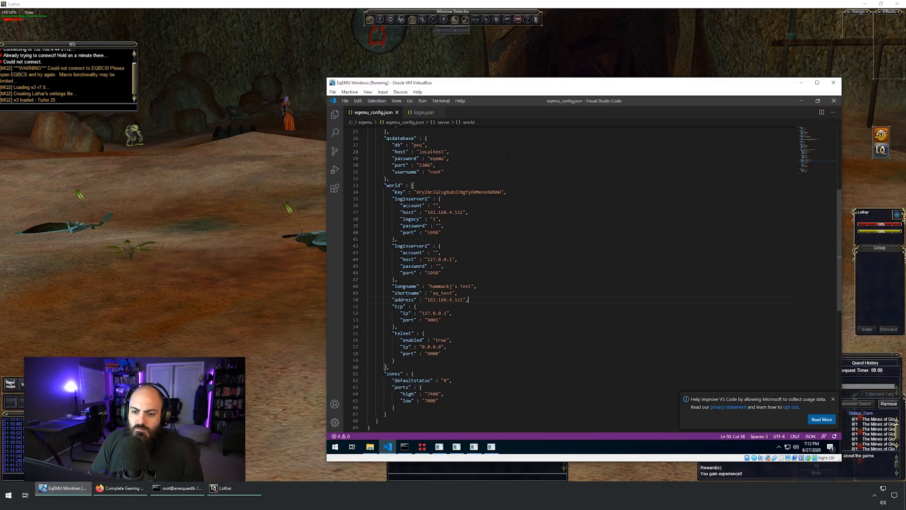
{"action": "left_click", "coordinate": [439, 446]}
{"action": "left_click", "coordinate": [457, 446]}
{"action": "left_click", "coordinate": [473, 447]}
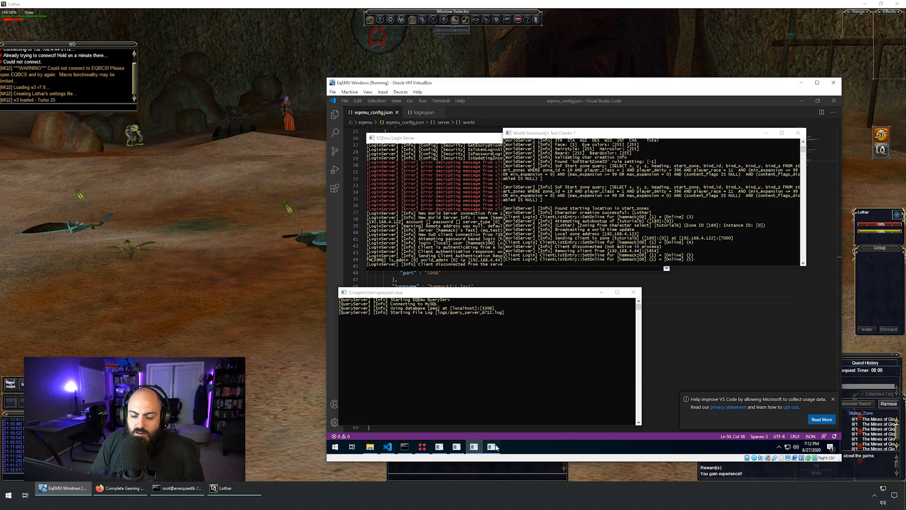
{"action": "left_click", "coordinate": [491, 446]}
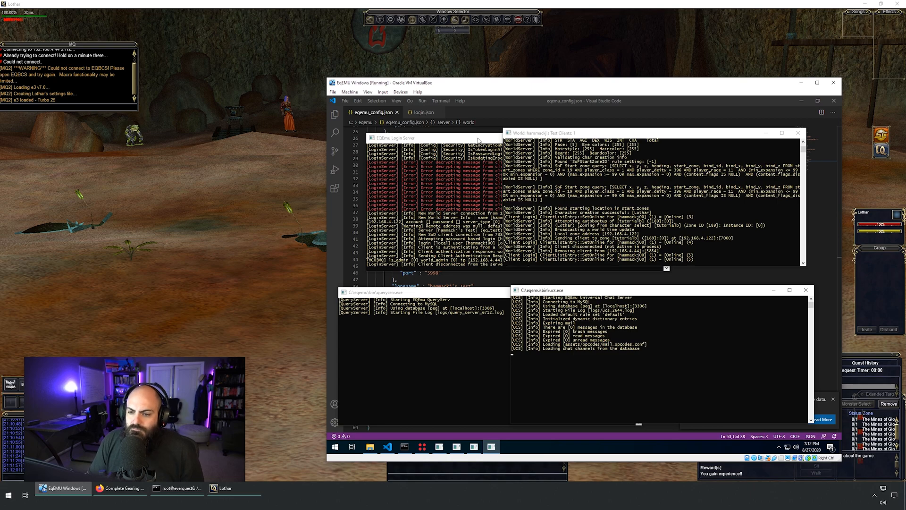
{"action": "mouse_move", "coordinate": [478, 140]}
{"action": "left_mouse_down"}
{"action": "mouse_move", "coordinate": [466, 122]}
{"action": "mouse_move", "coordinate": [467, 146]}
{"action": "left_mouse_up"}
{"action": "left_click_drag", "start_coordinate": [532, 134], "coordinate": [552, 147]}
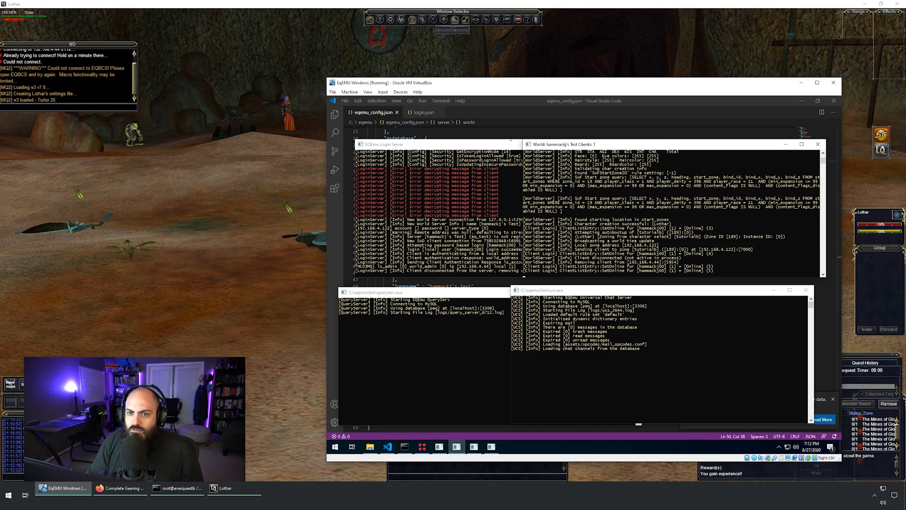
Step: Bring the EQEmu Login Server console in front of the World console and reposition the virtual machine window slightly
{"action": "left_click", "coordinate": [475, 450]}
{"action": "left_click", "coordinate": [492, 450]}
{"action": "left_click", "coordinate": [441, 451]}
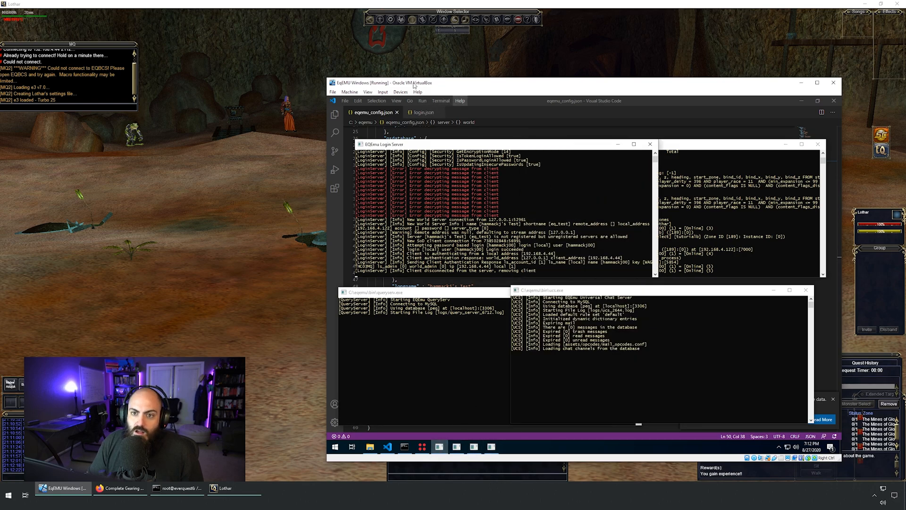
{"action": "left_click_drag", "start_coordinate": [418, 86], "coordinate": [408, 83]}
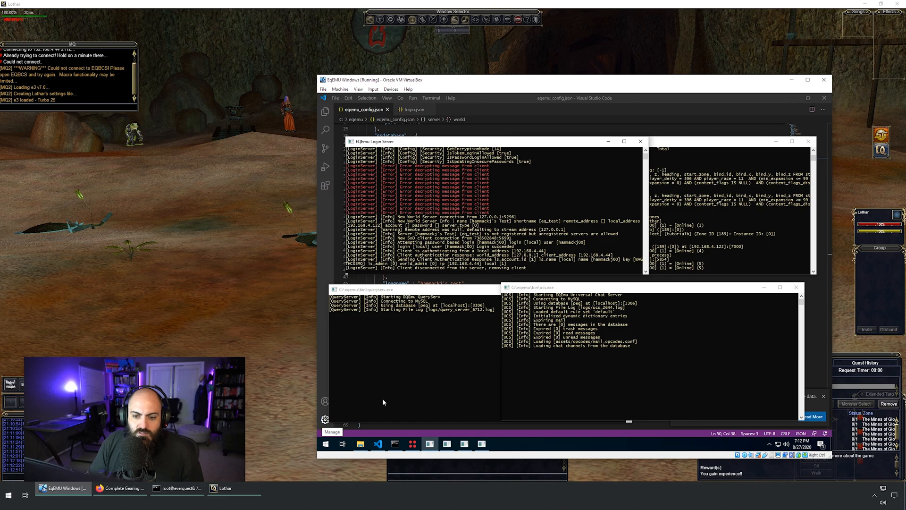
{"action": "mouse_move", "coordinate": [439, 82]}
{"action": "left_mouse_down"}
{"action": "mouse_move", "coordinate": [402, 80]}
{"action": "mouse_move", "coordinate": [449, 77]}
{"action": "left_mouse_up"}
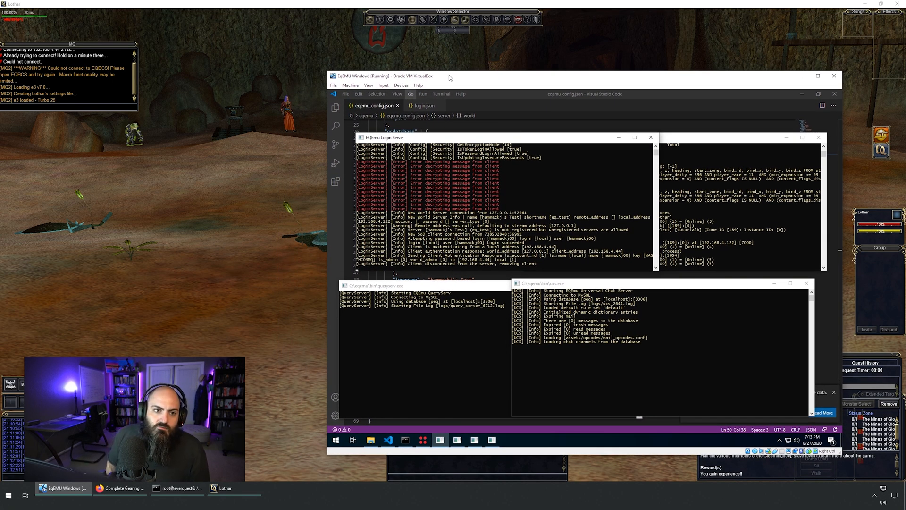